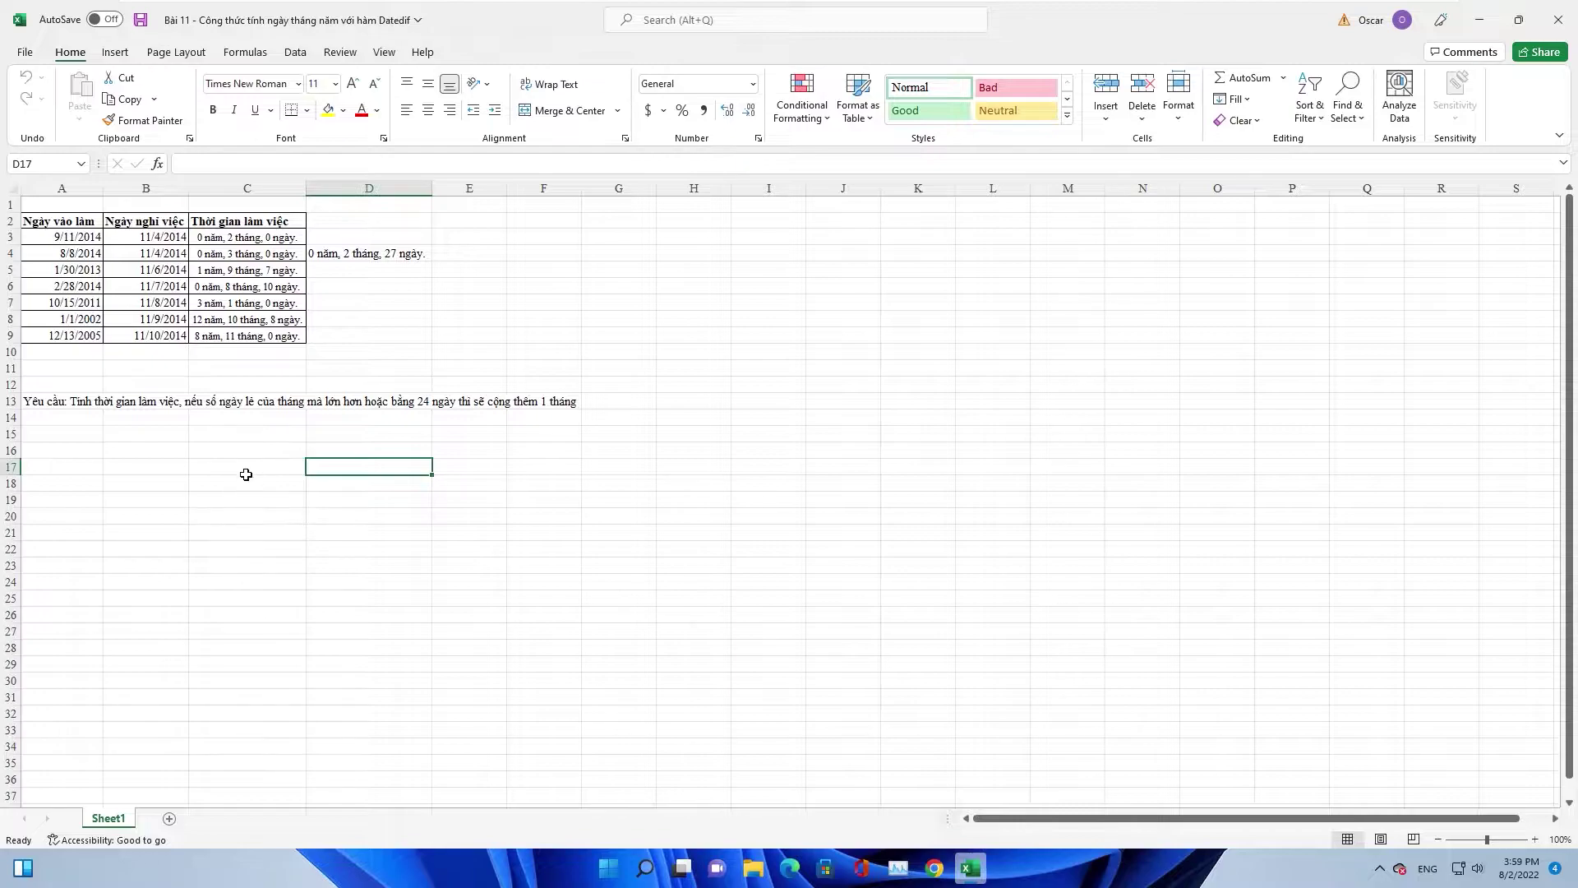
- Select cells around the table, then select column C's working-time results
click(245, 477)
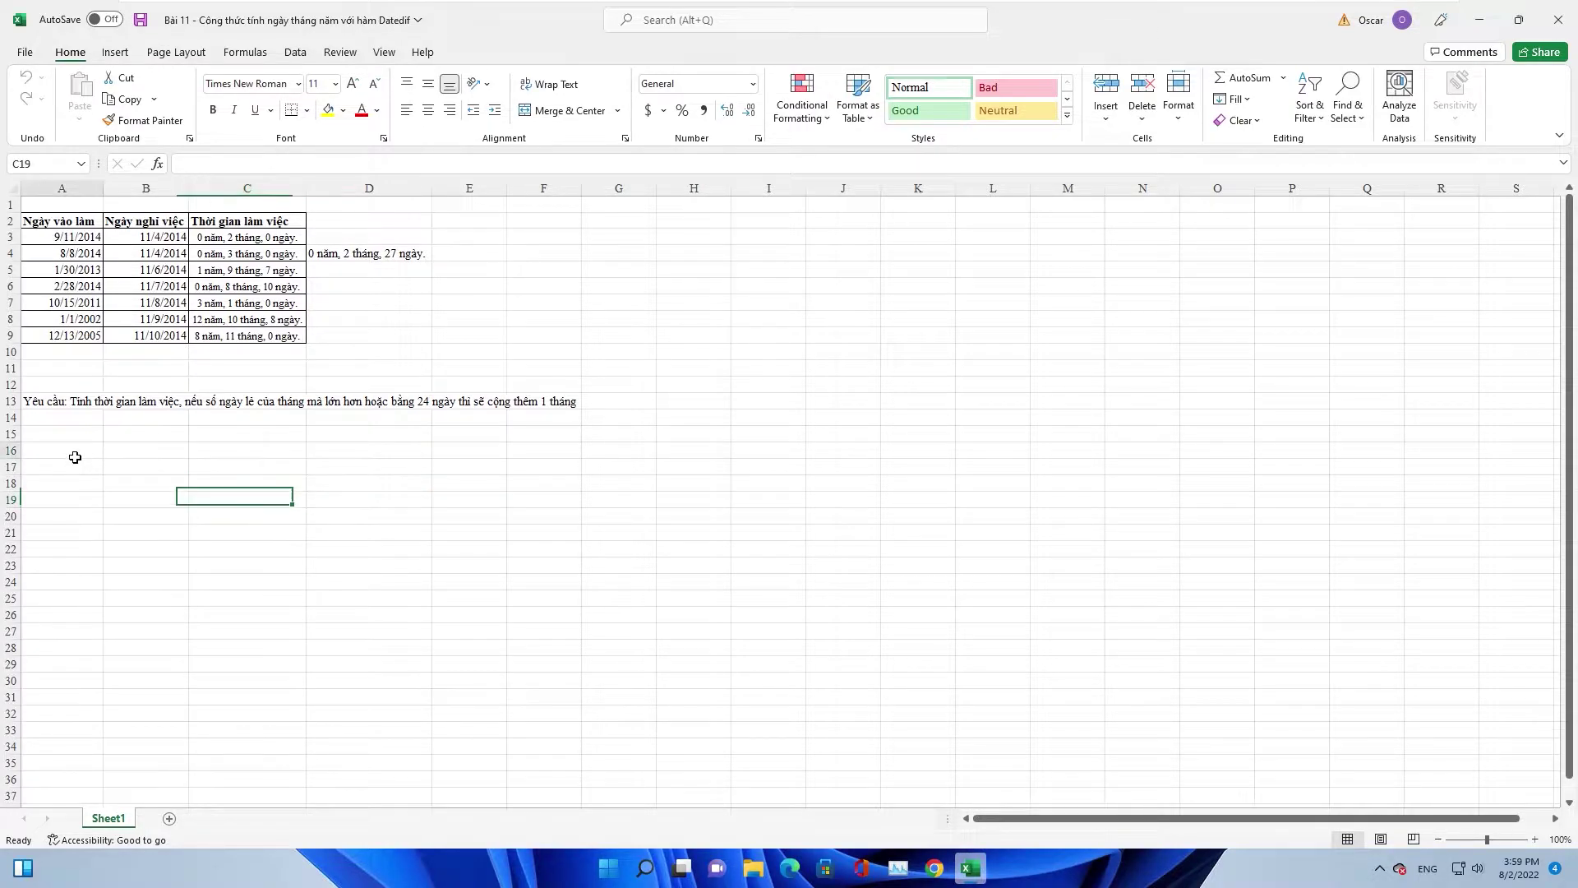
click(74, 456)
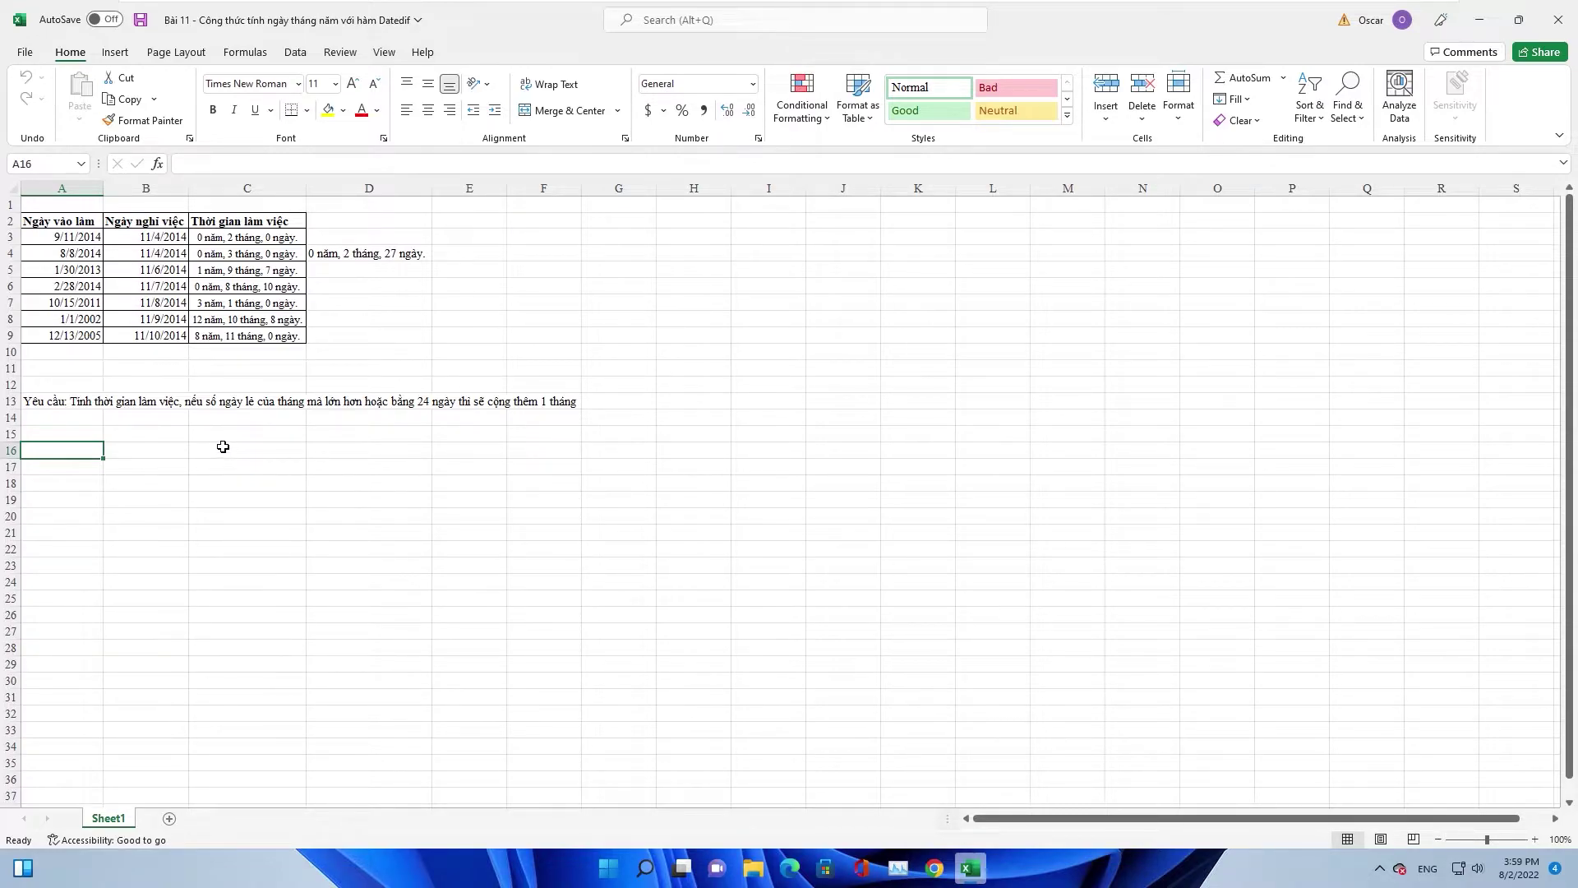
click(369, 254)
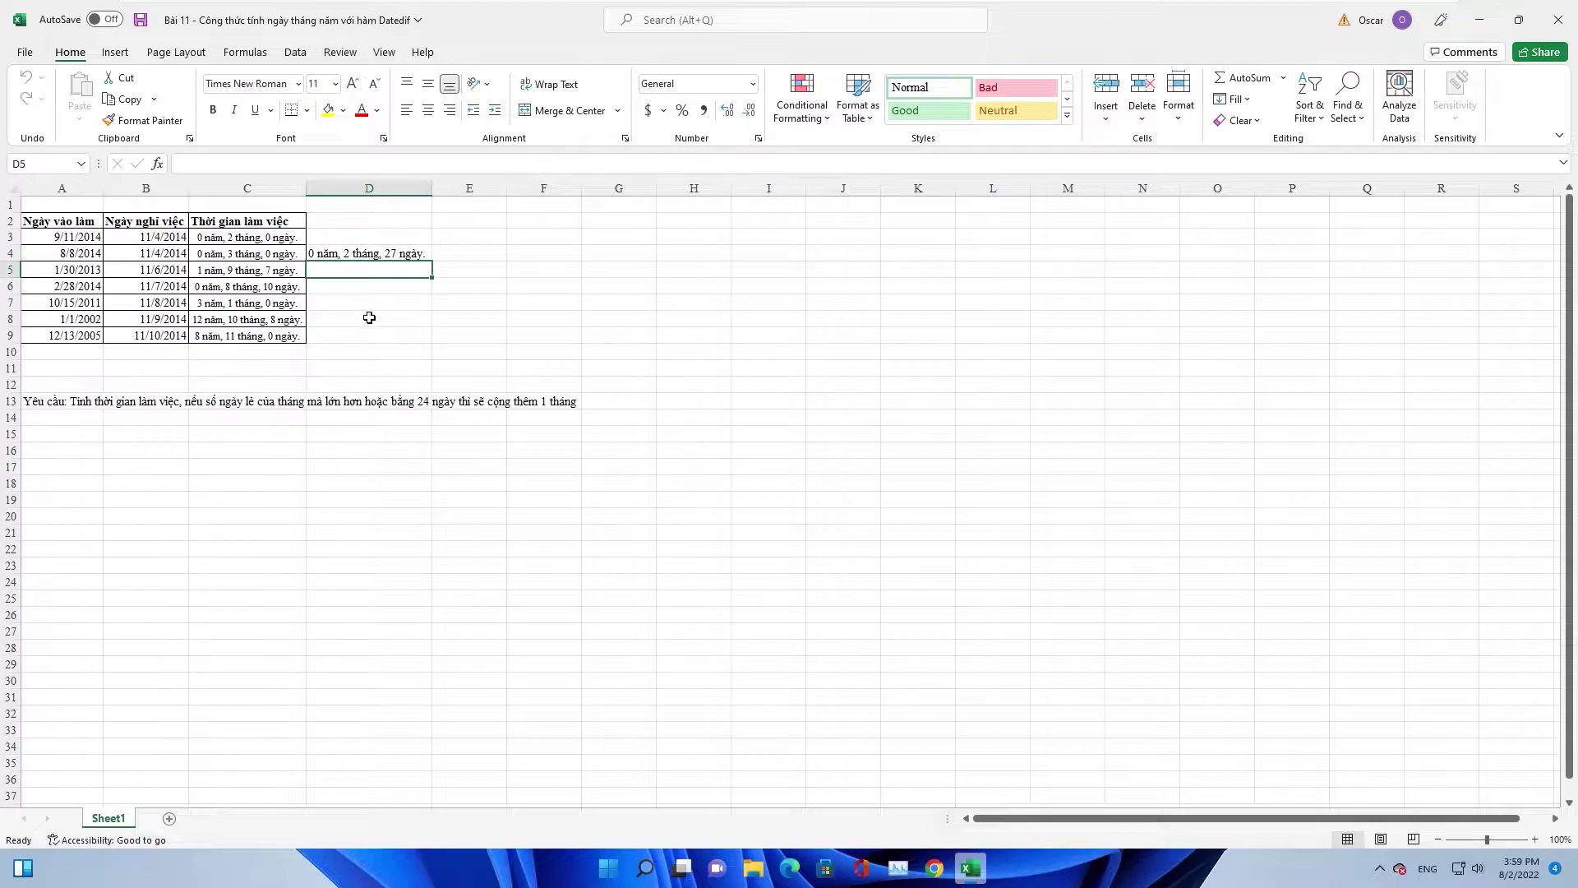
click(370, 318)
click(345, 271)
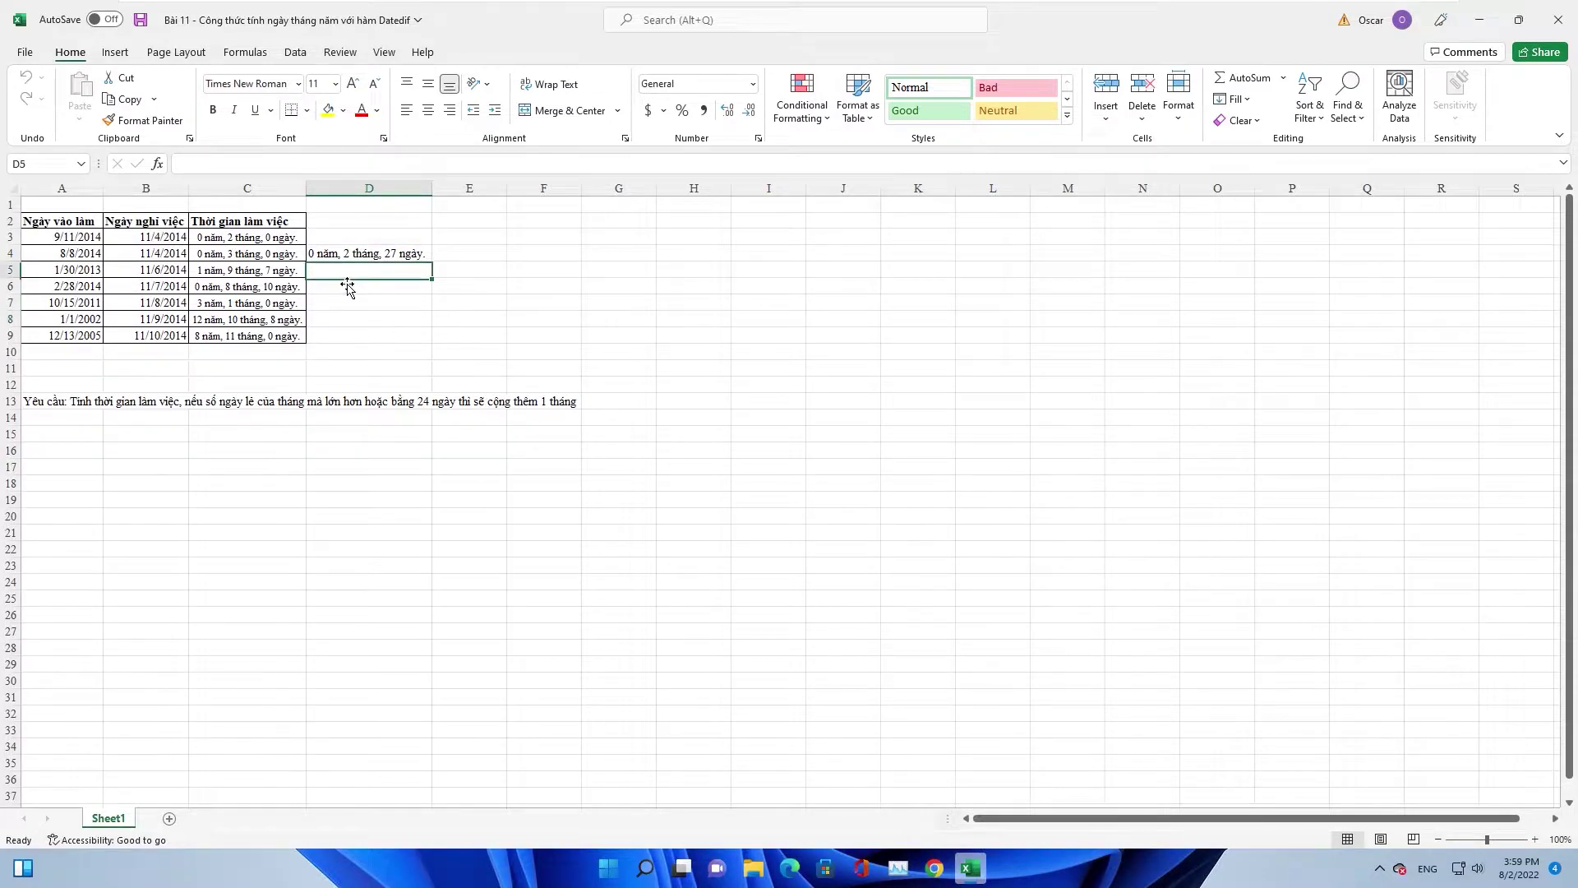
click(251, 204)
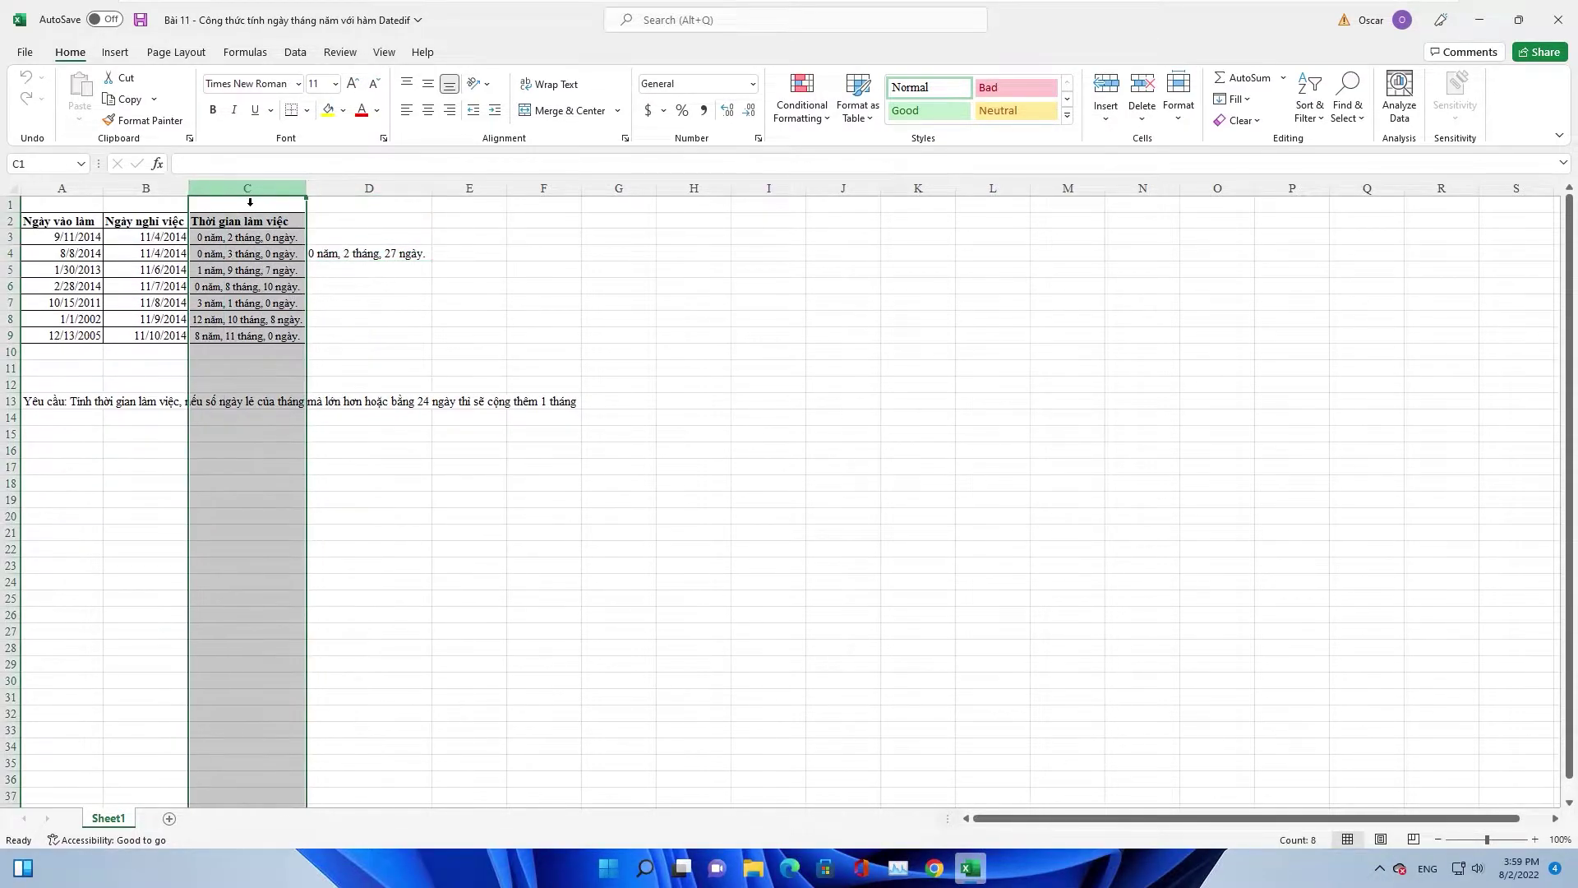
click(372, 287)
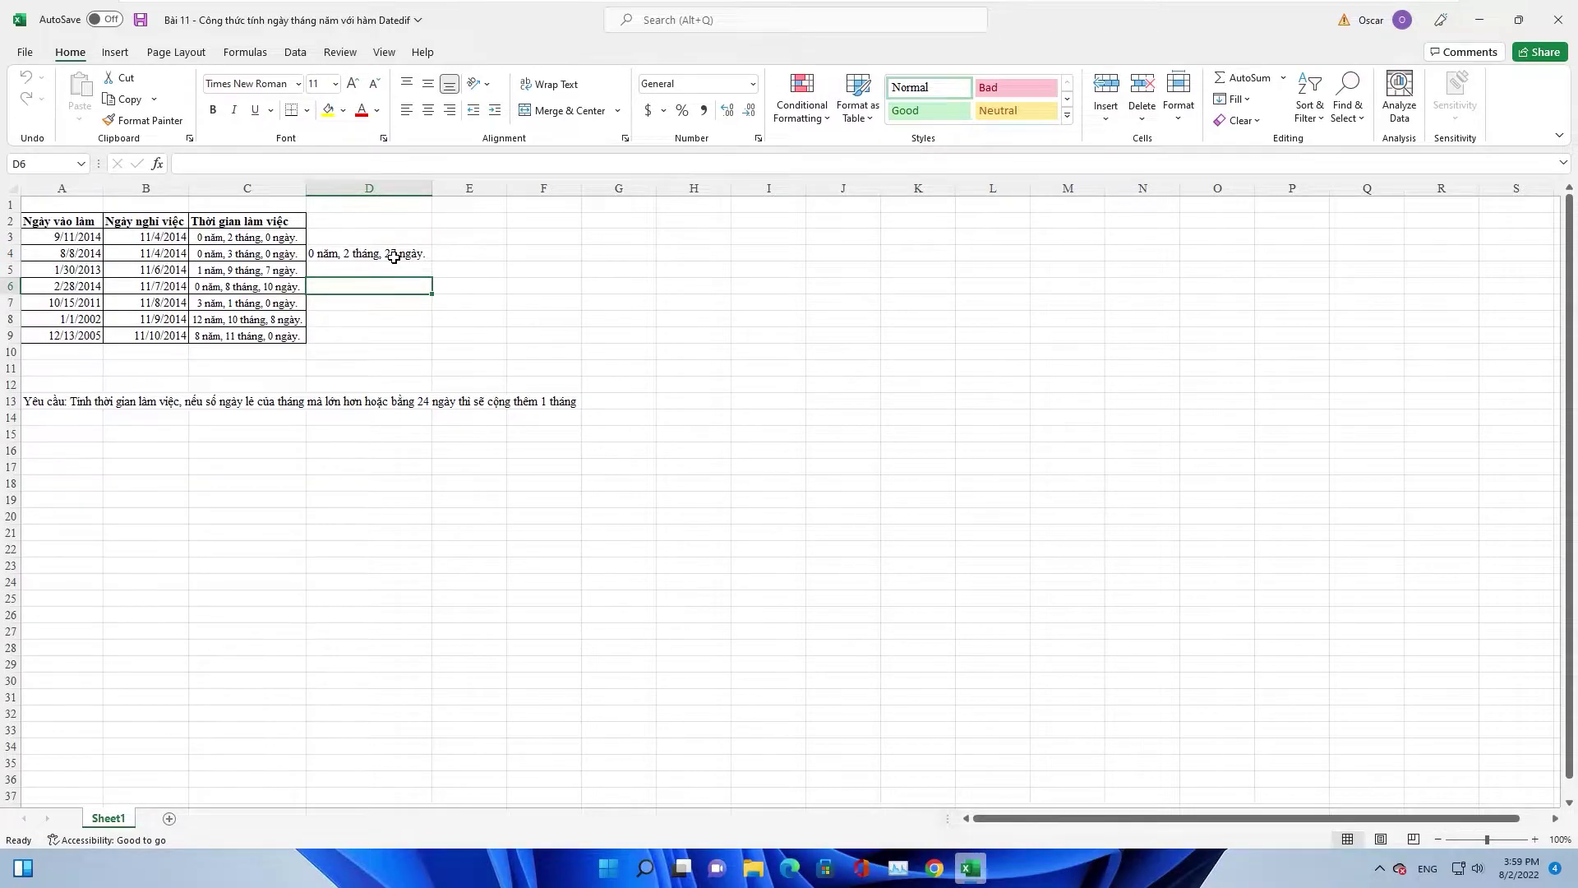
- Inspect the DATEDIF formula in D4, then move to cells D5 and E4
click(394, 257)
click(366, 289)
click(409, 269)
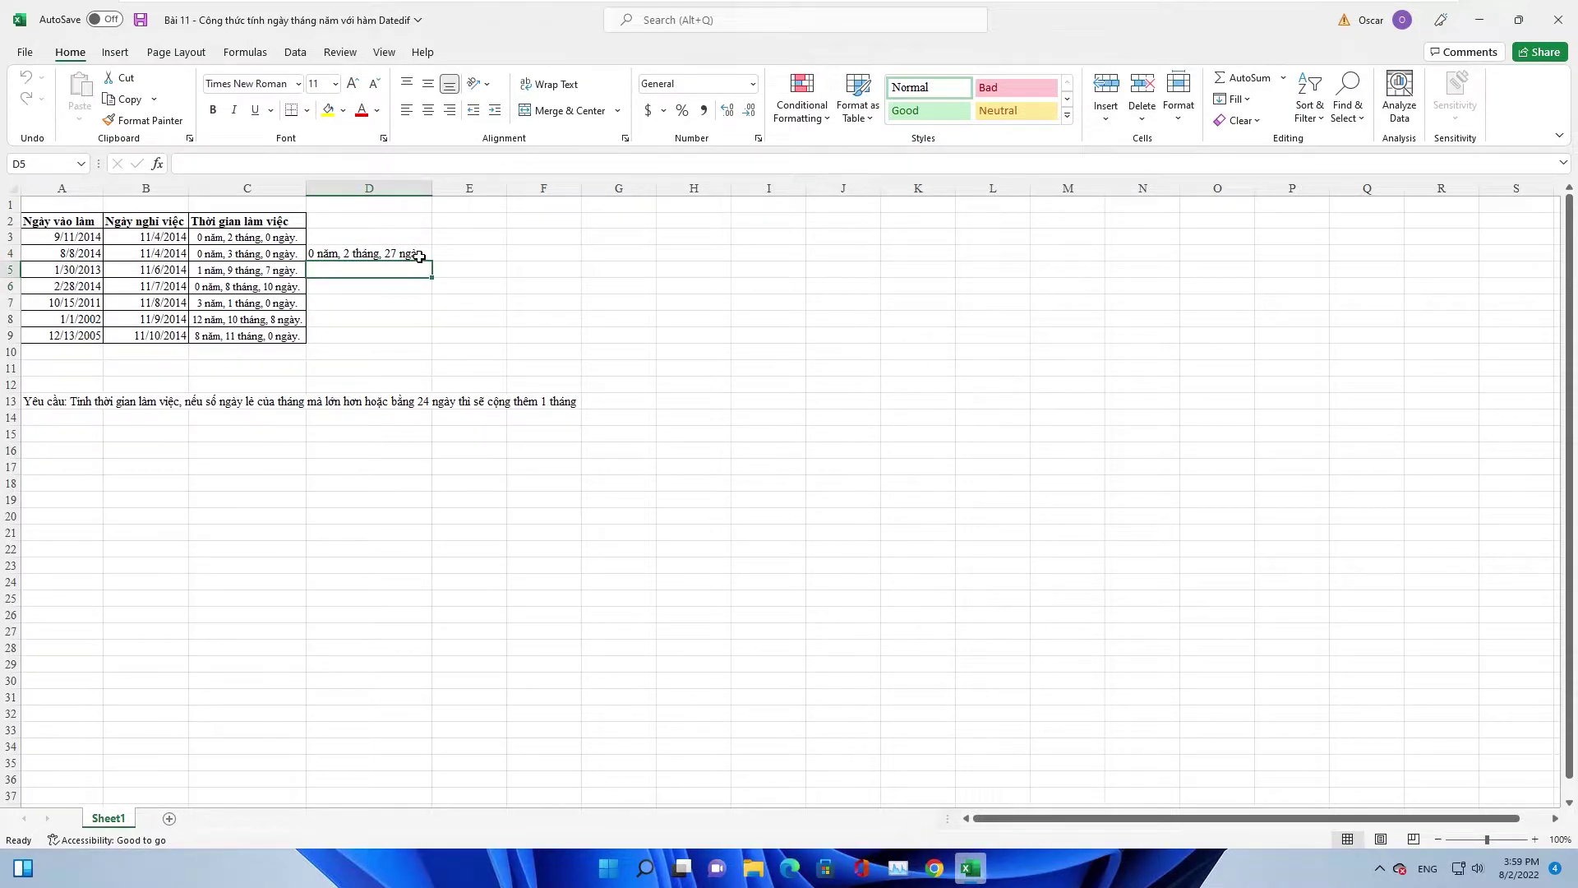
click(408, 263)
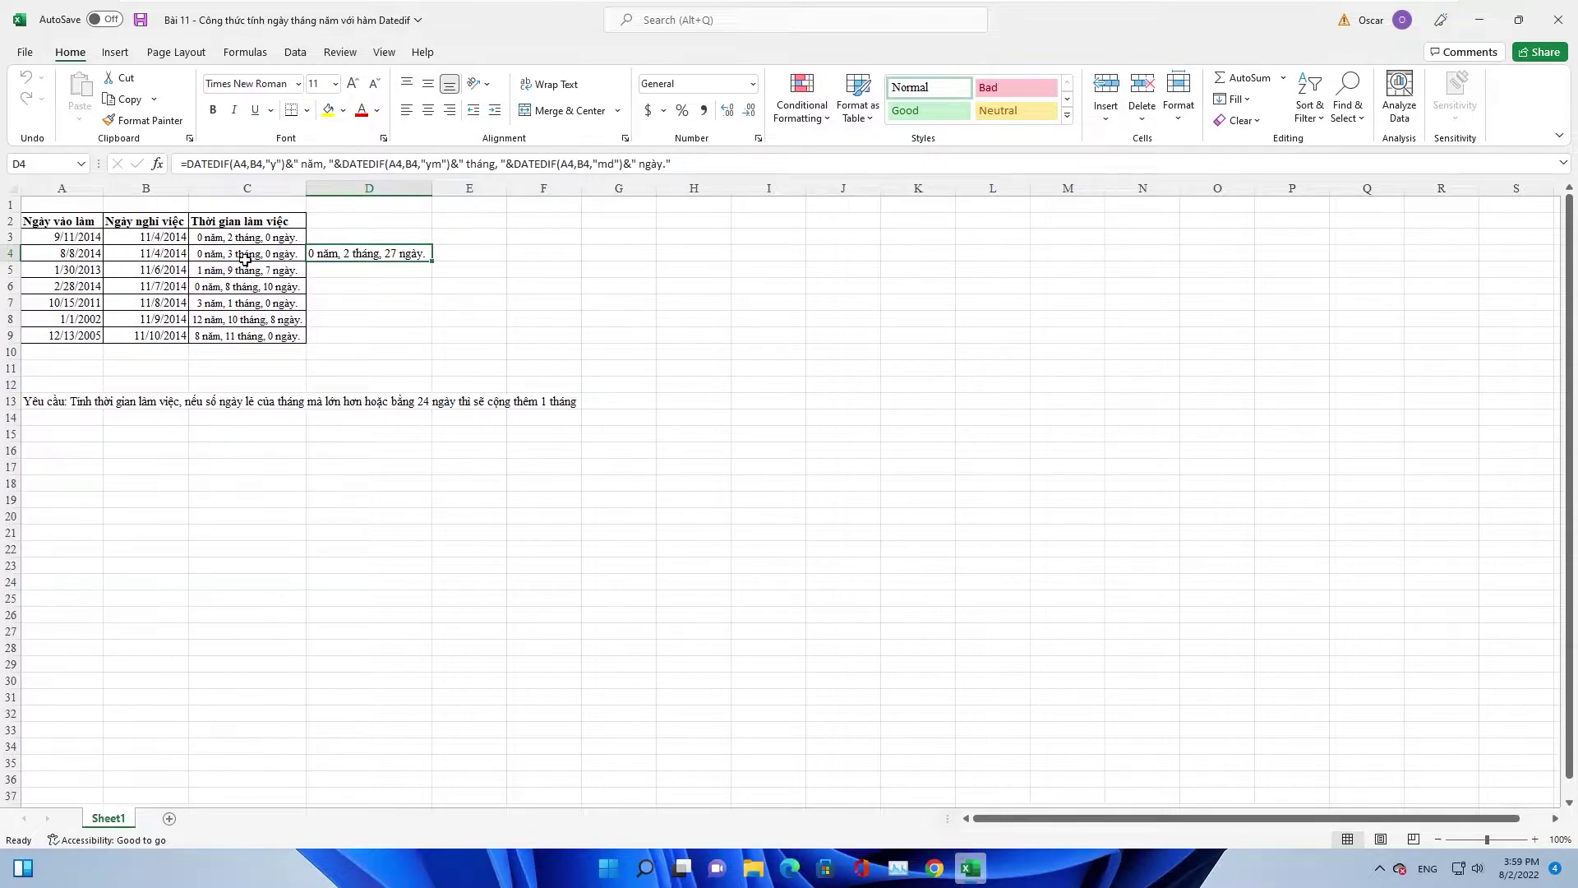
click(352, 278)
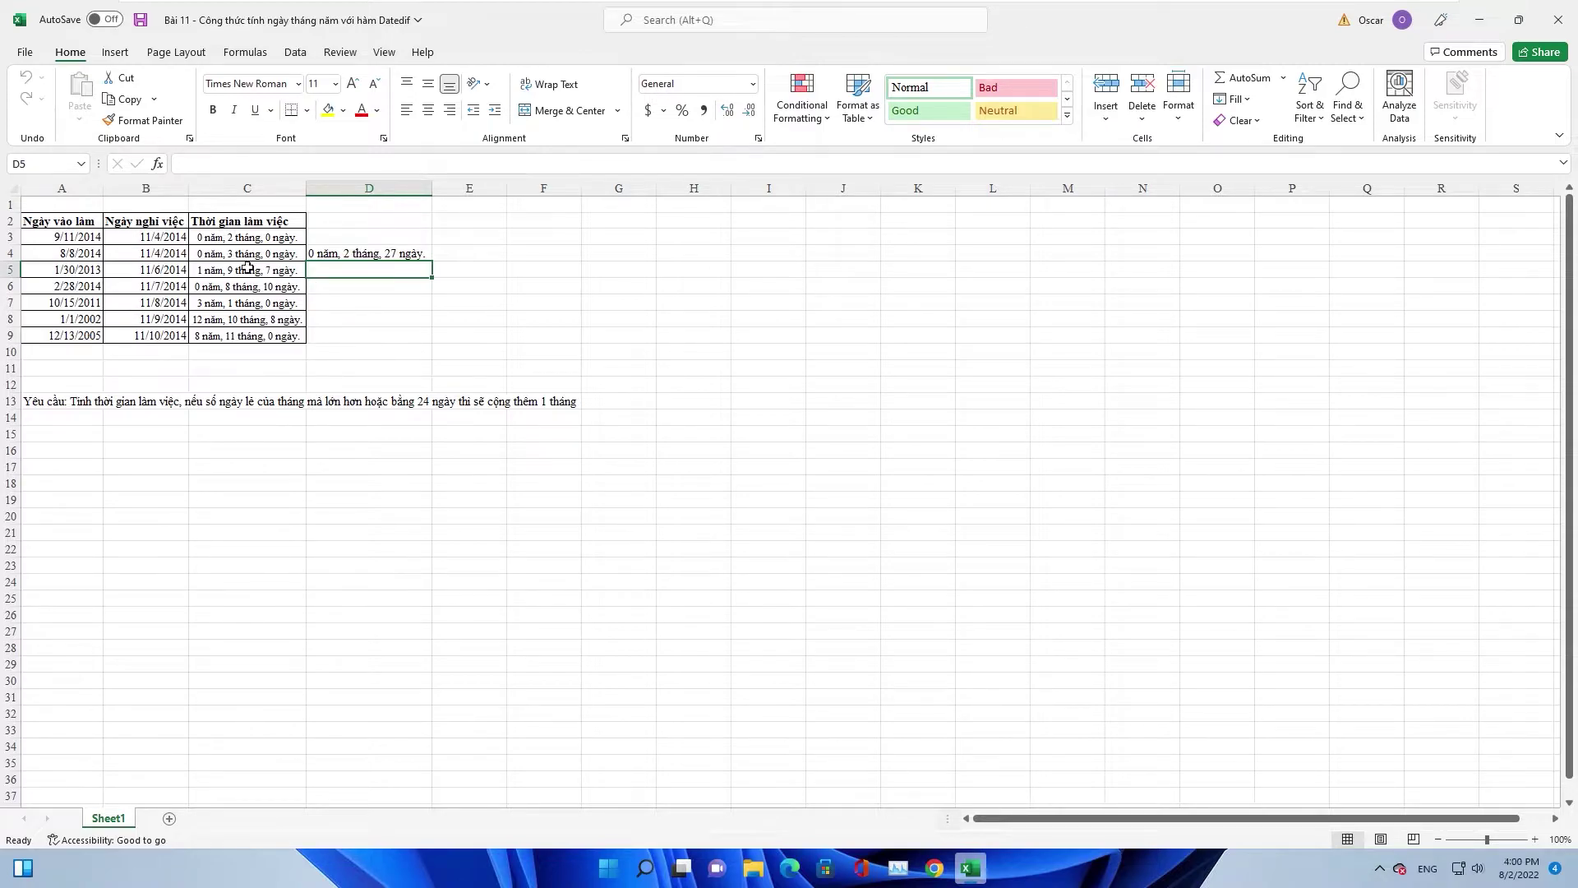
click(461, 258)
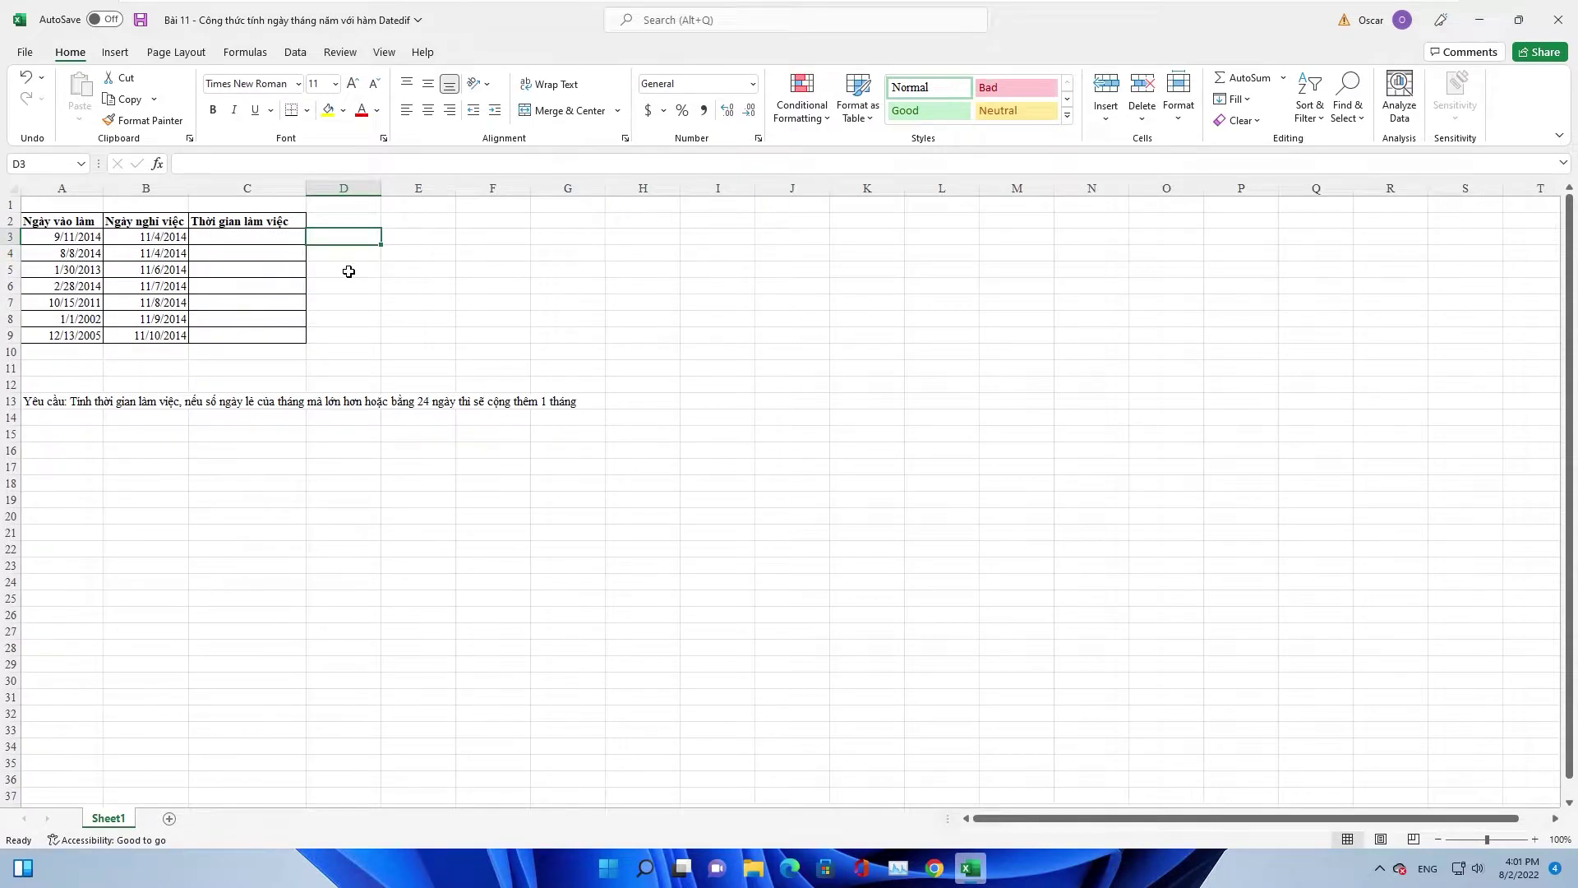
click(359, 262)
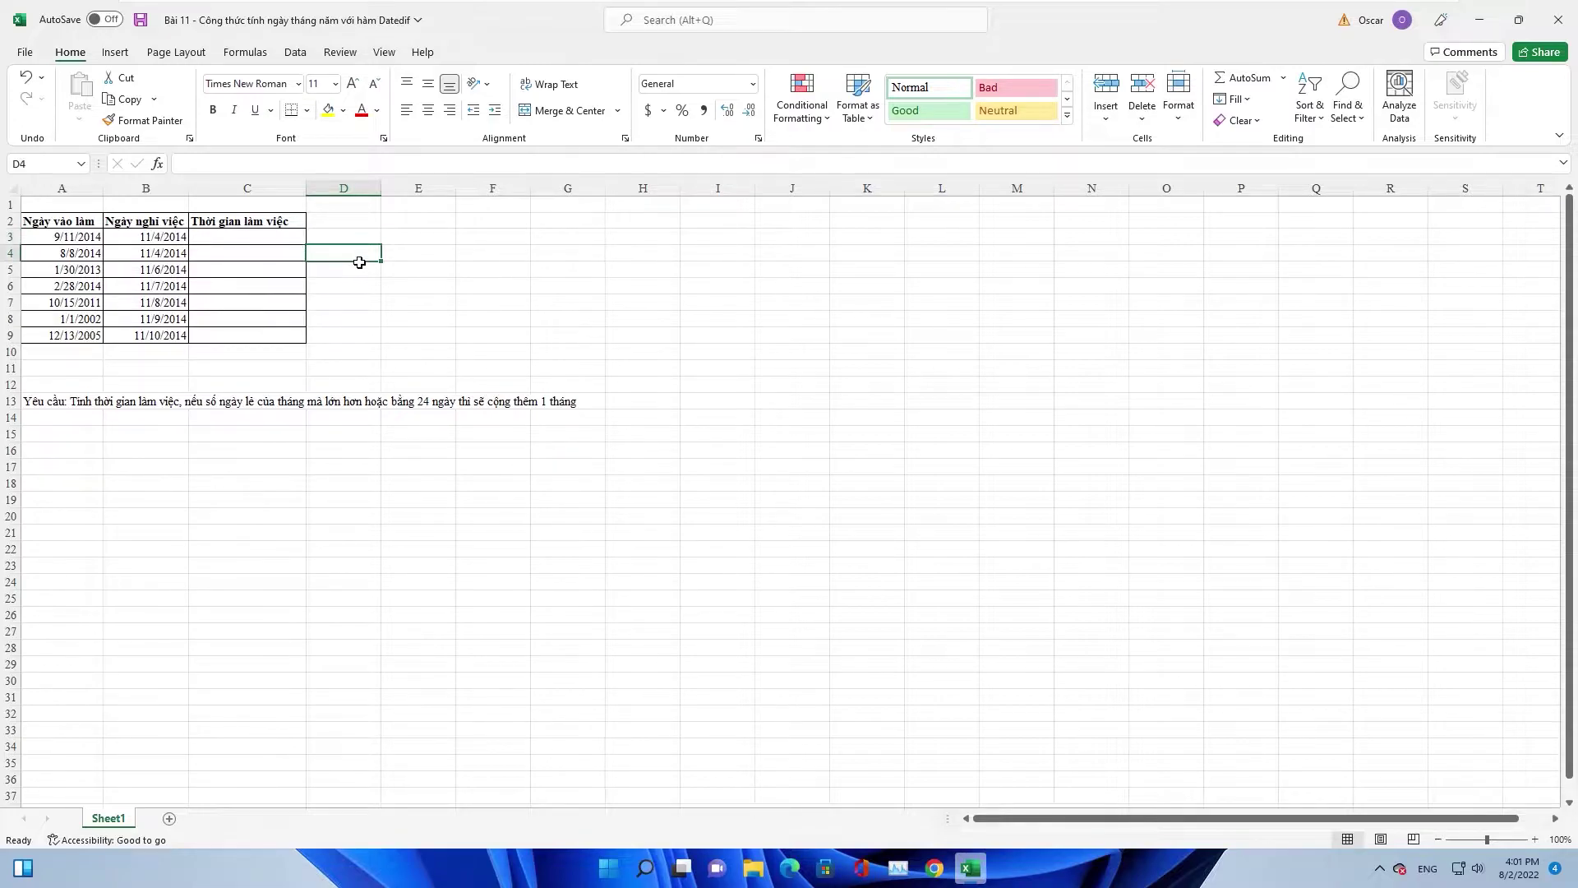
click(245, 244)
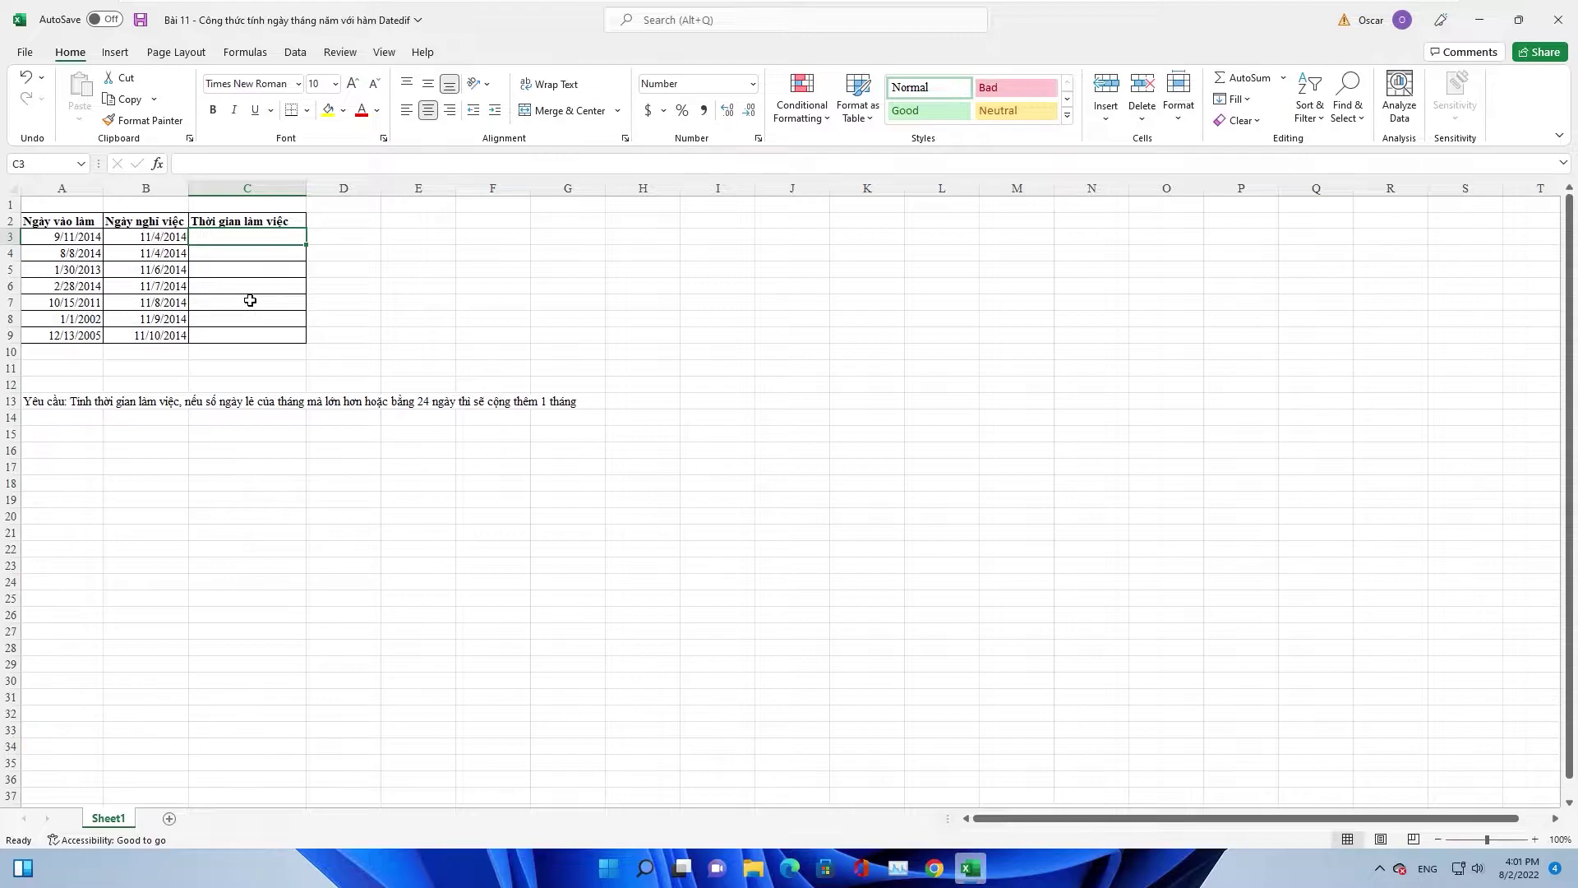
click(231, 287)
click(227, 243)
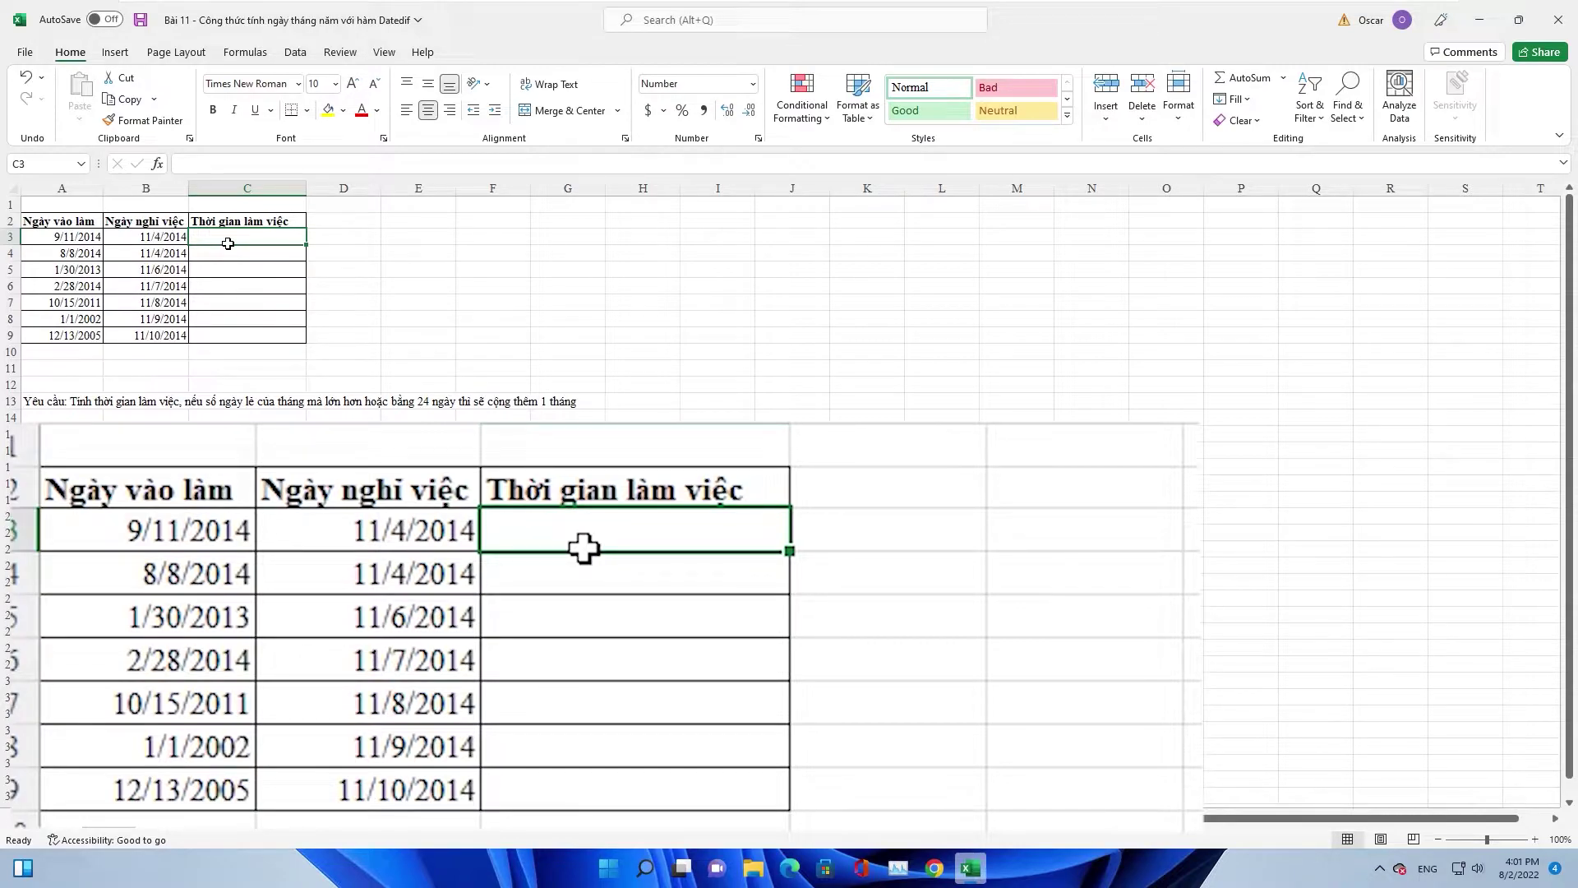
- In C3, build =DATEDIF(A3,B3,"y")&" năm, "&DATEDIF( after dismissing the error message
text(=d)
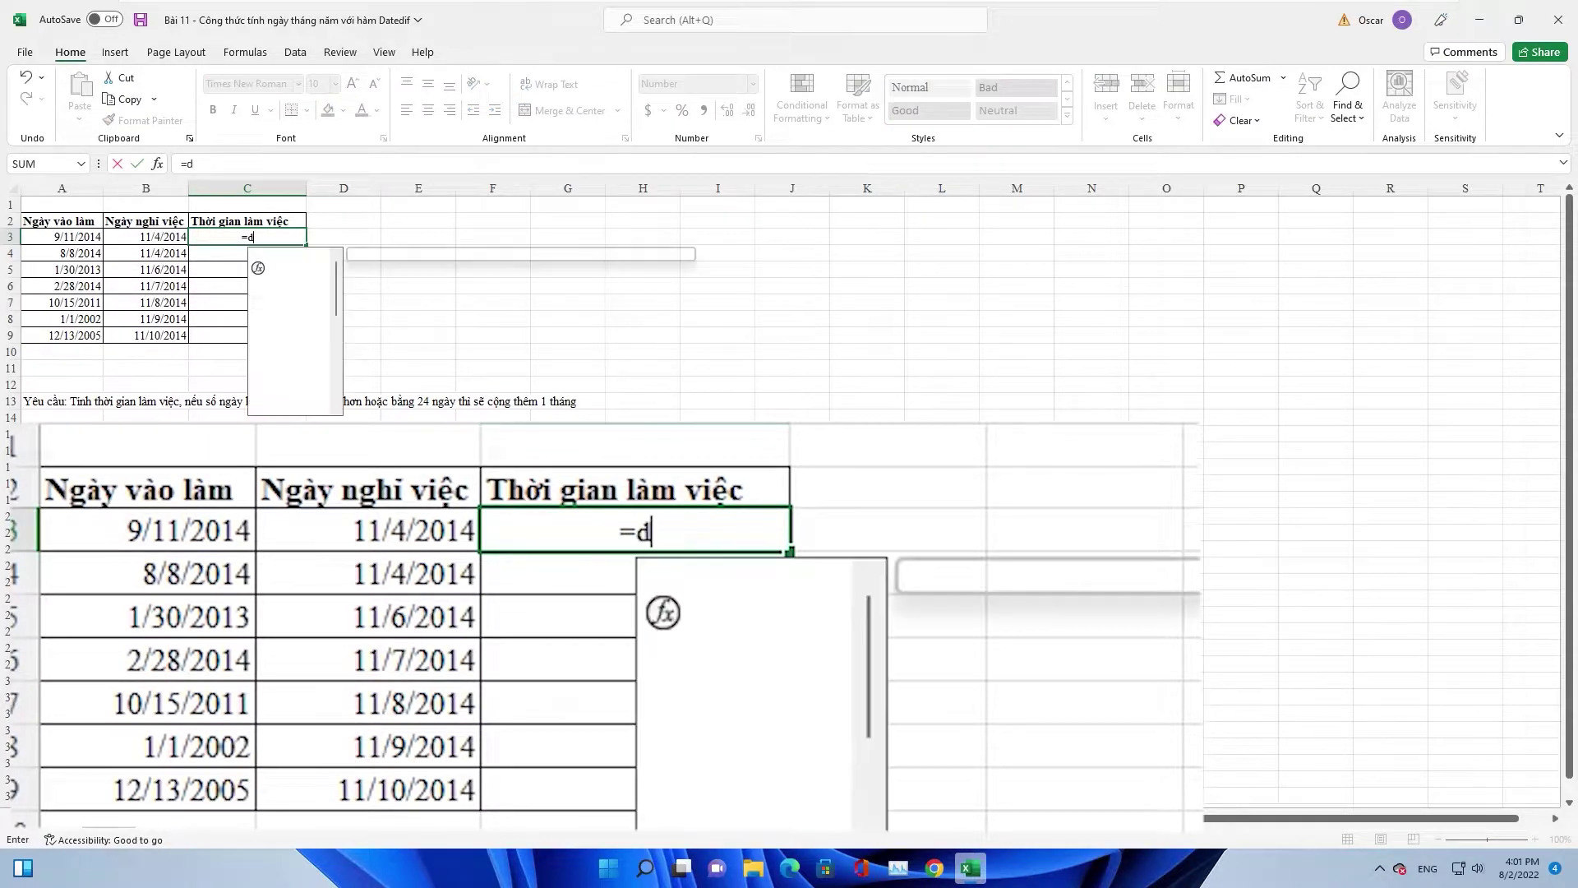
text(atedif)
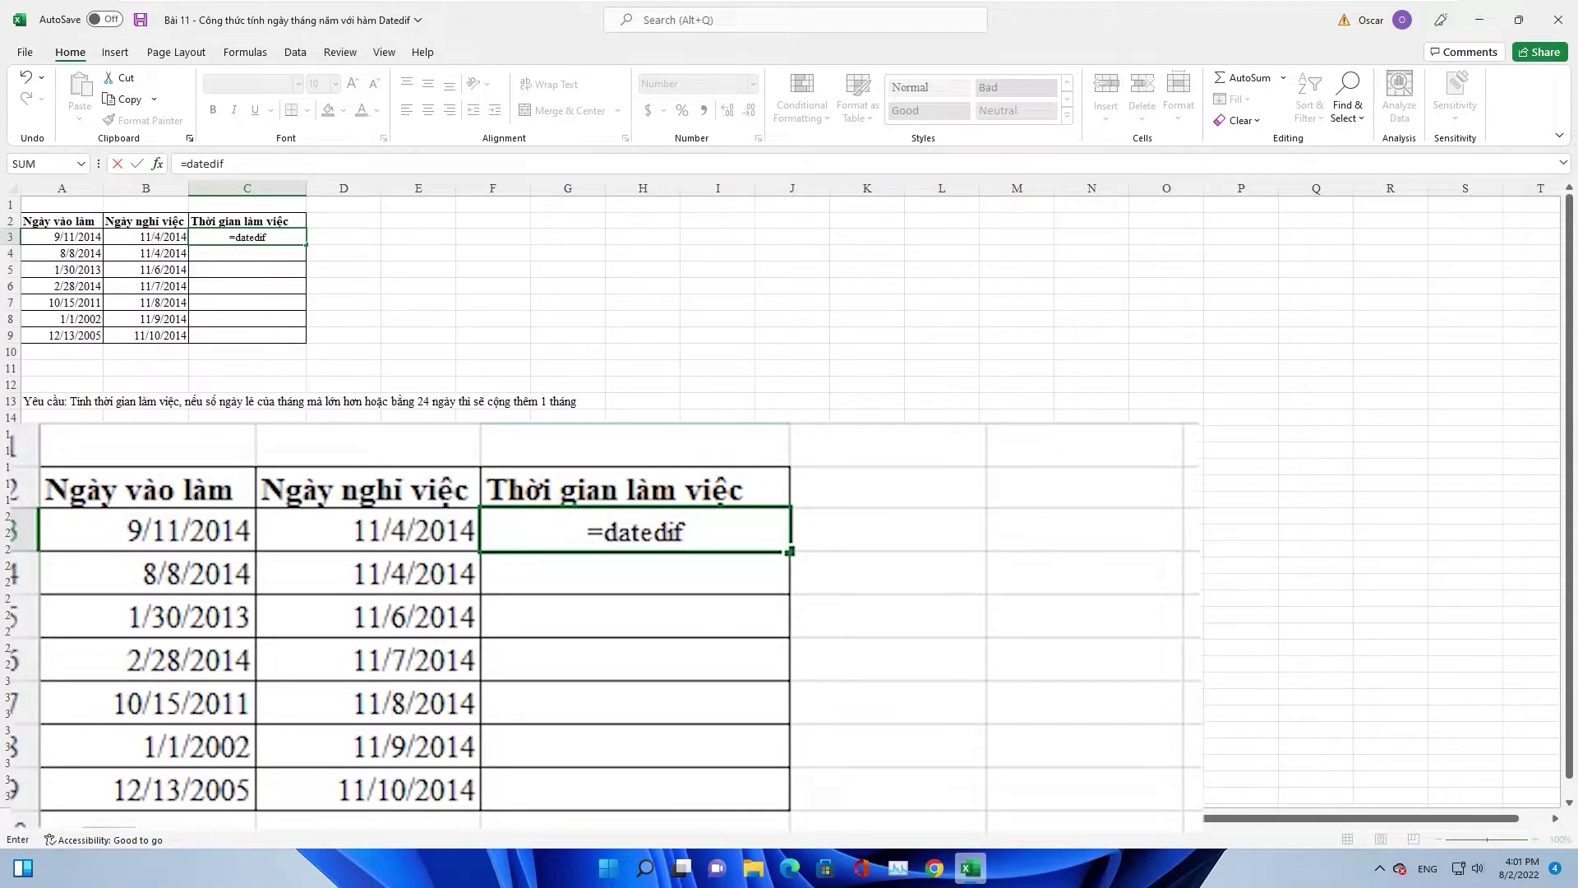
text(()
key(Return)
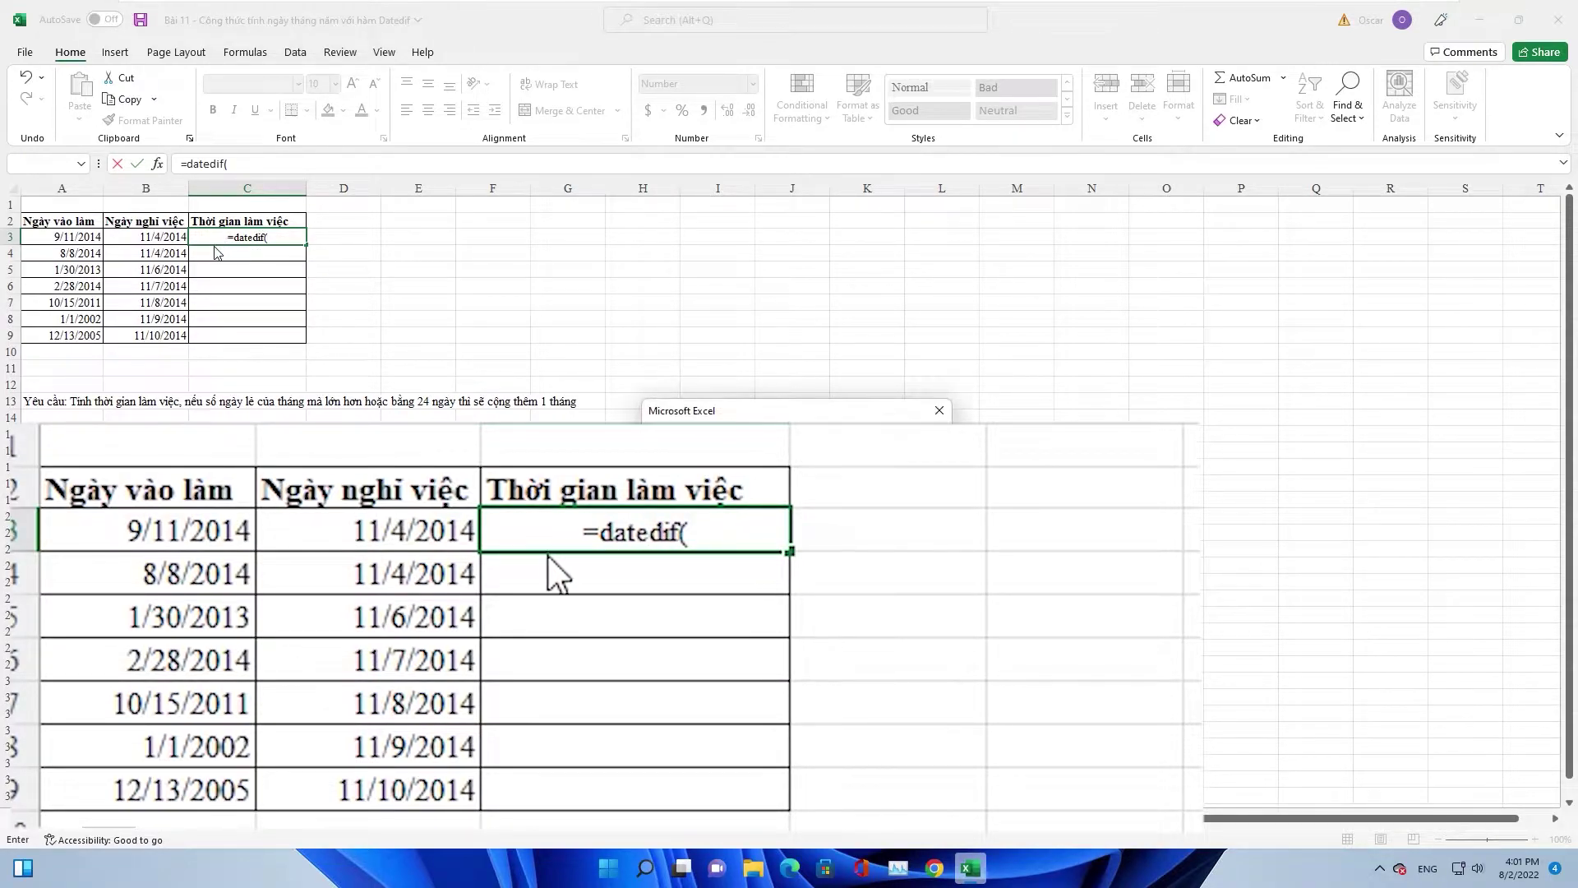
click(942, 409)
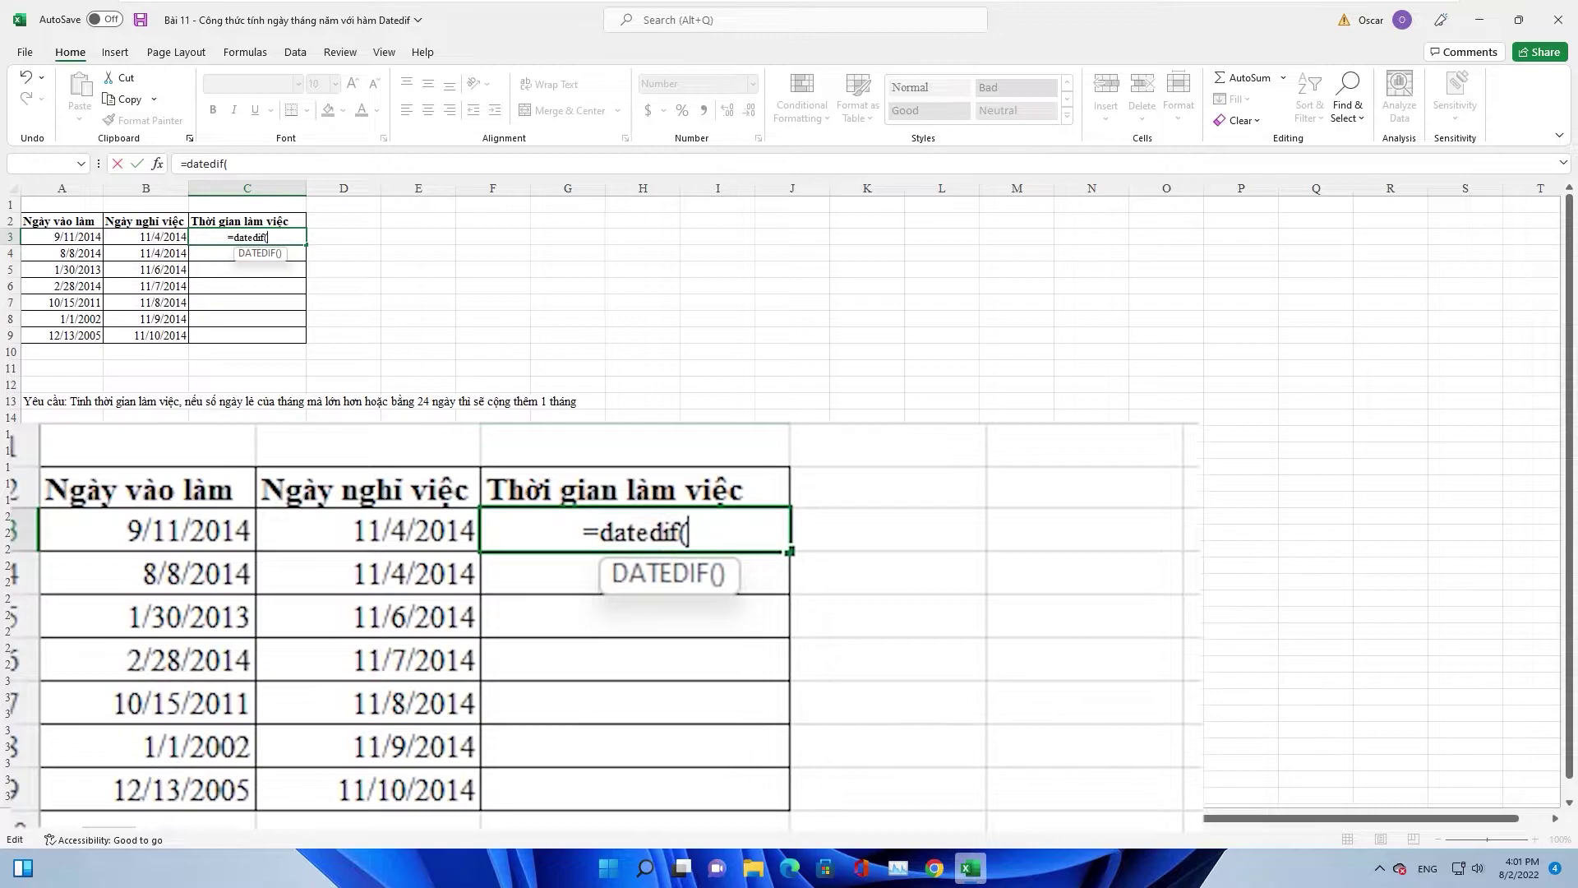
click(65, 240)
text(,)
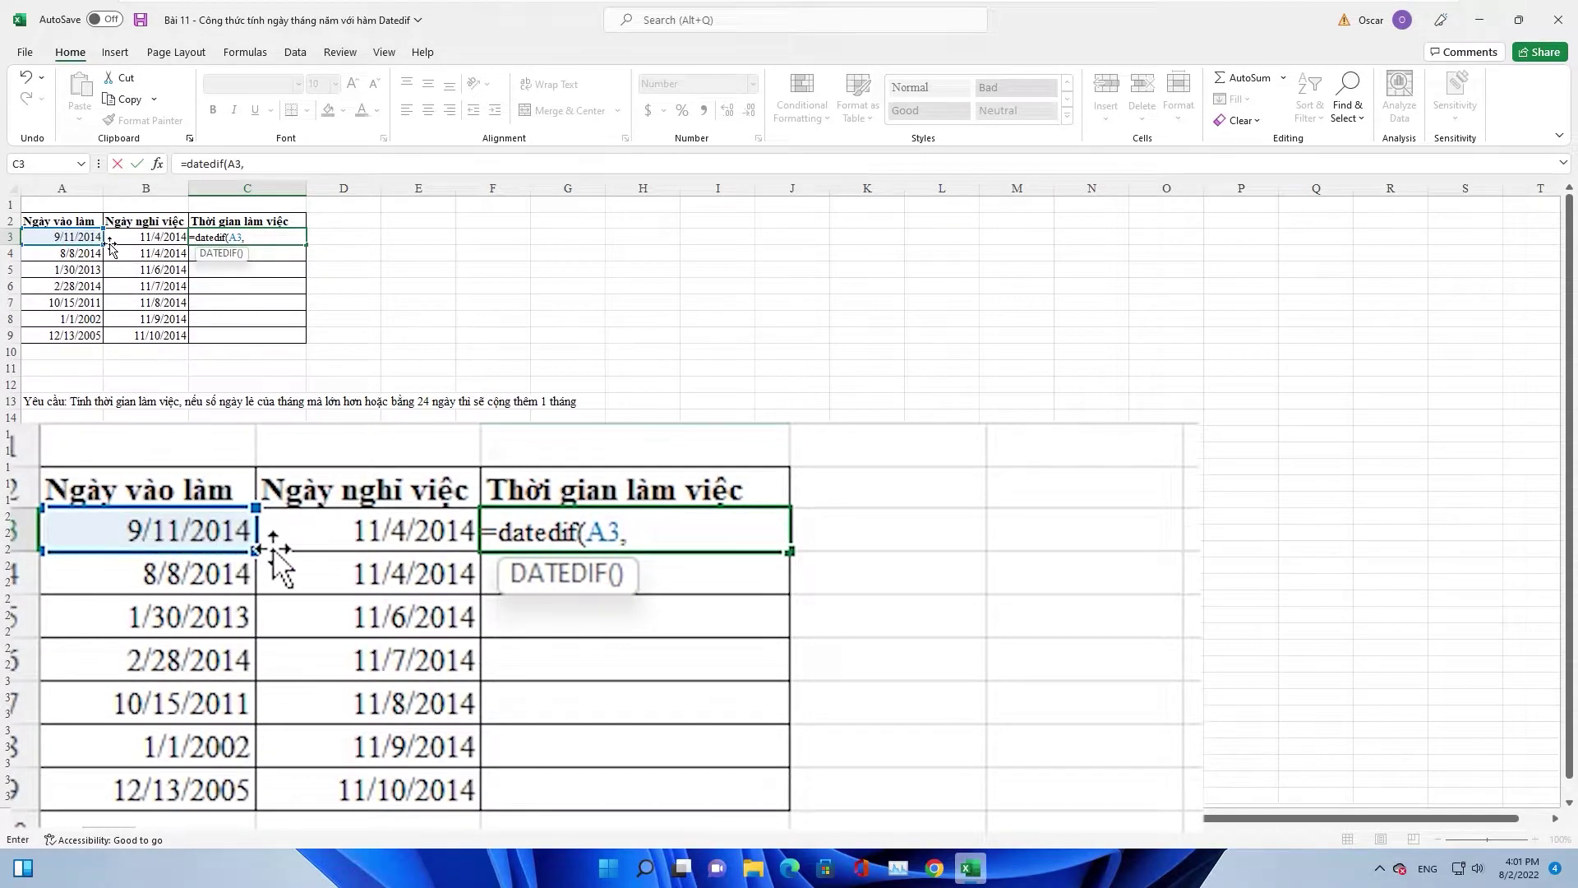
click(141, 244)
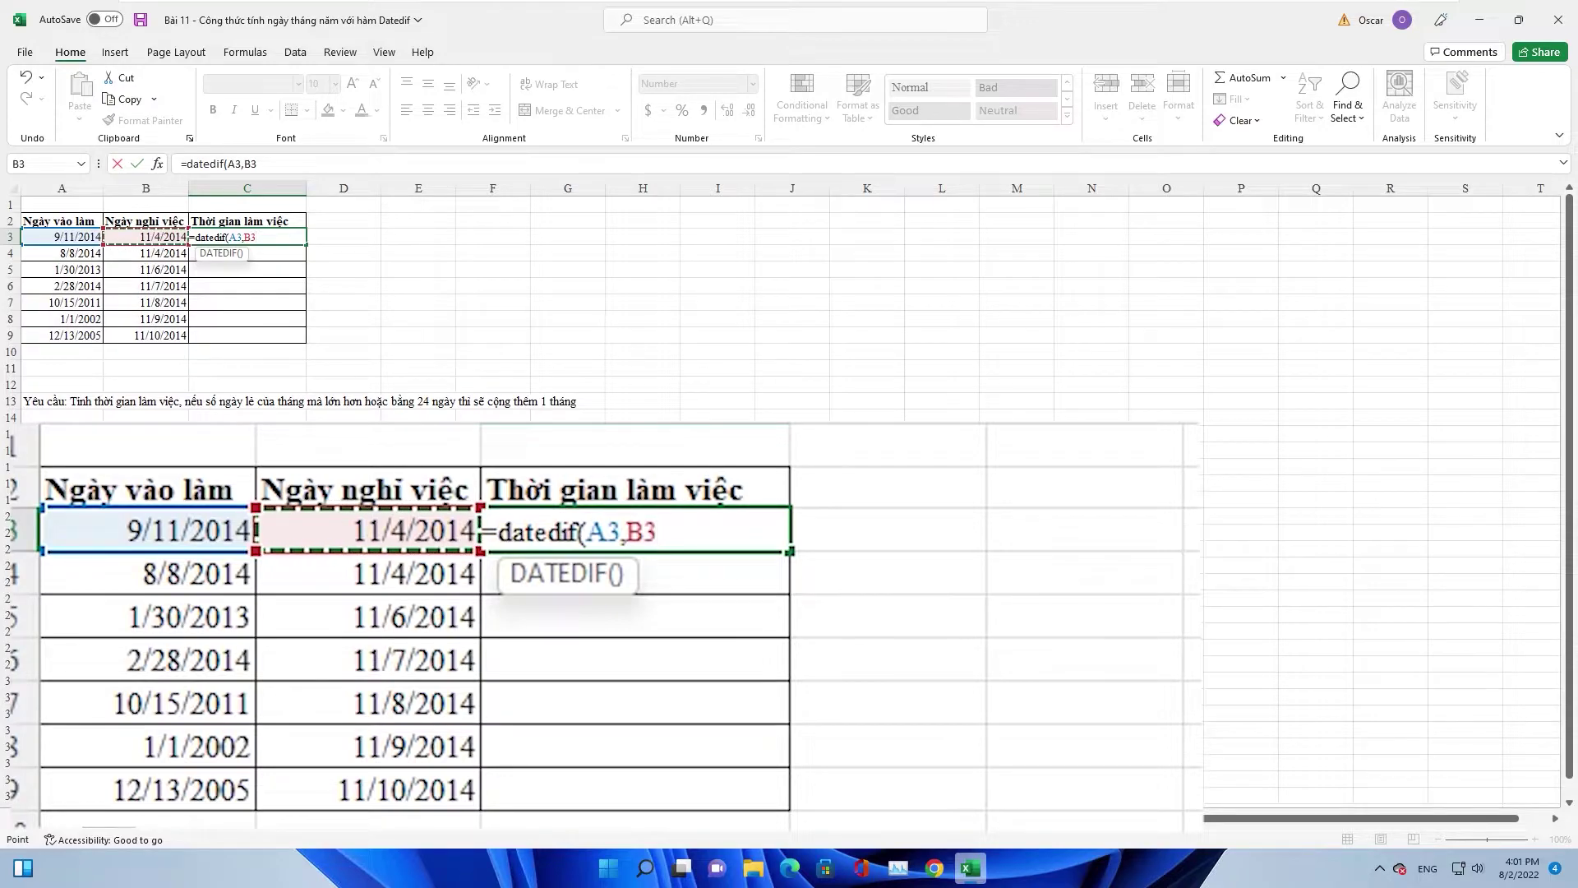
text(,")
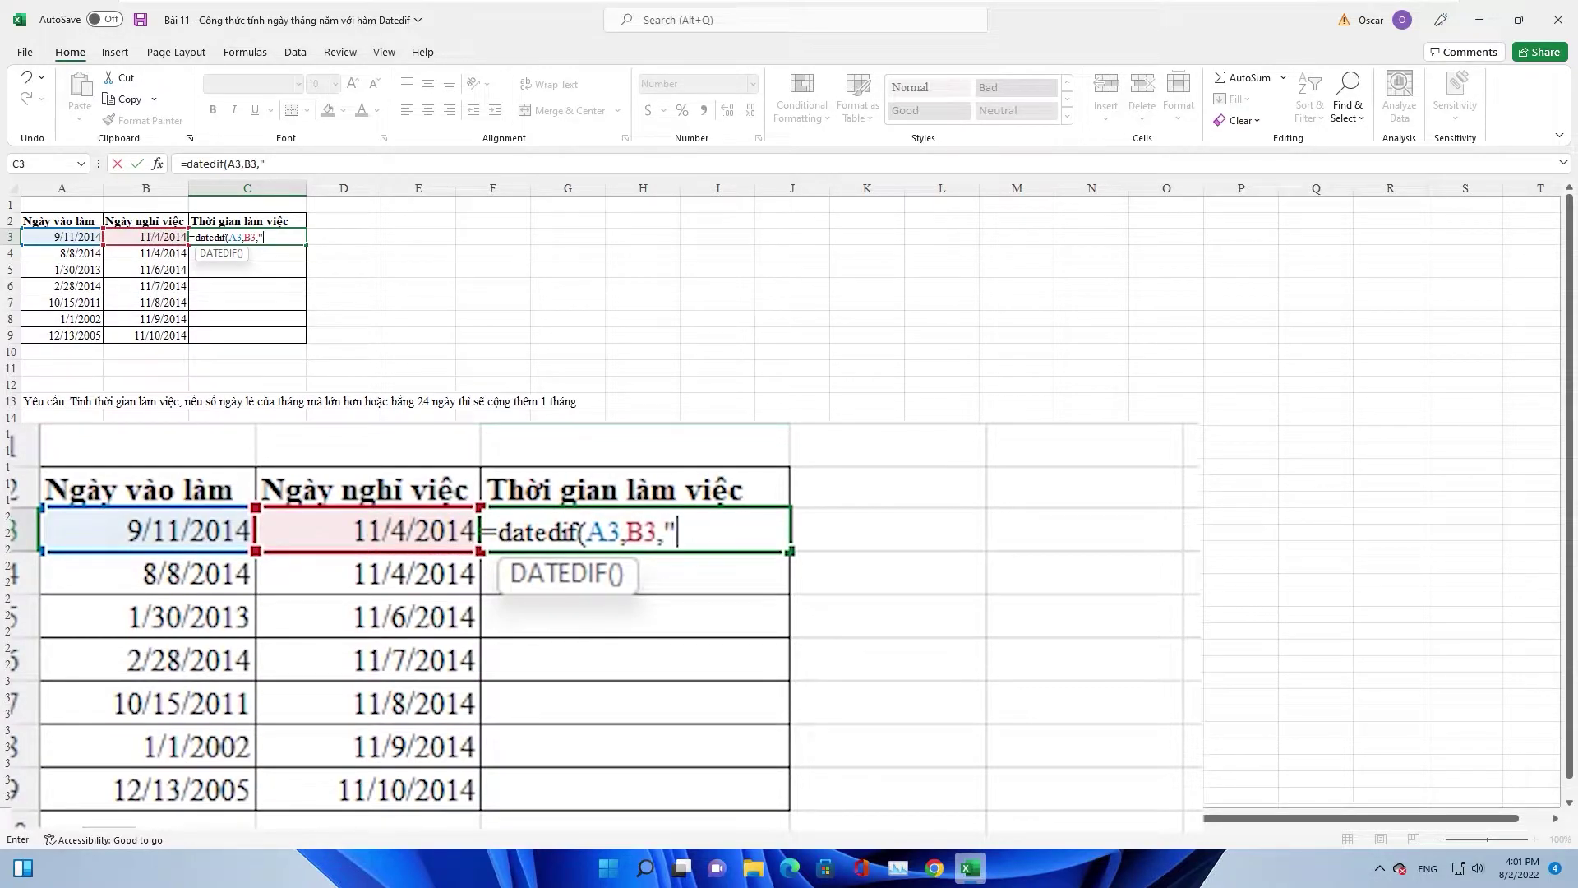
text(y)
text("))
text(&)
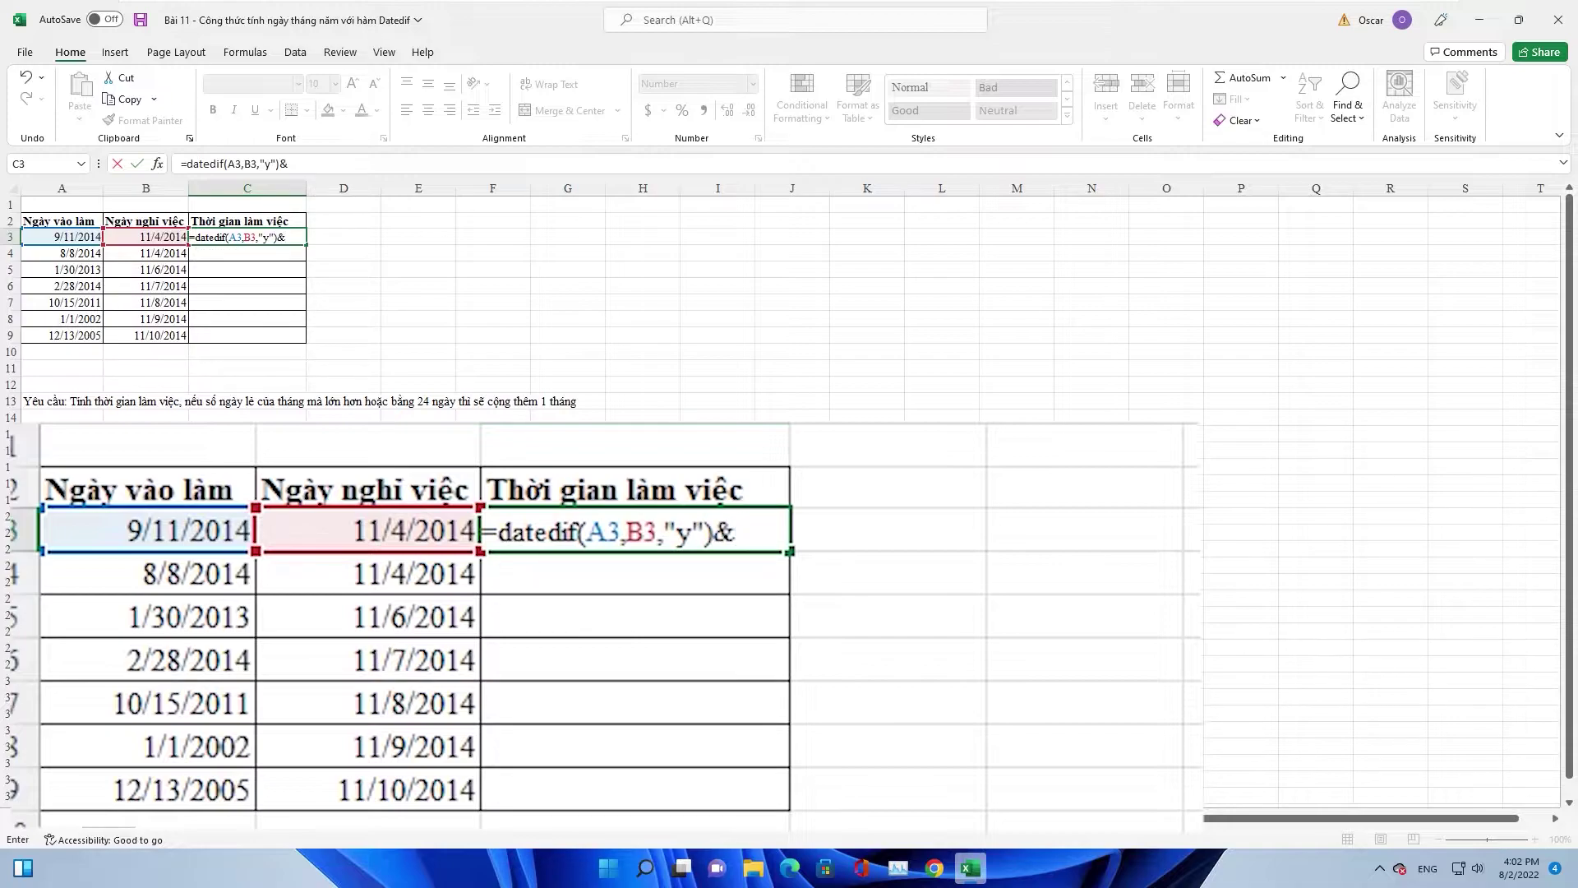
text(" nă)
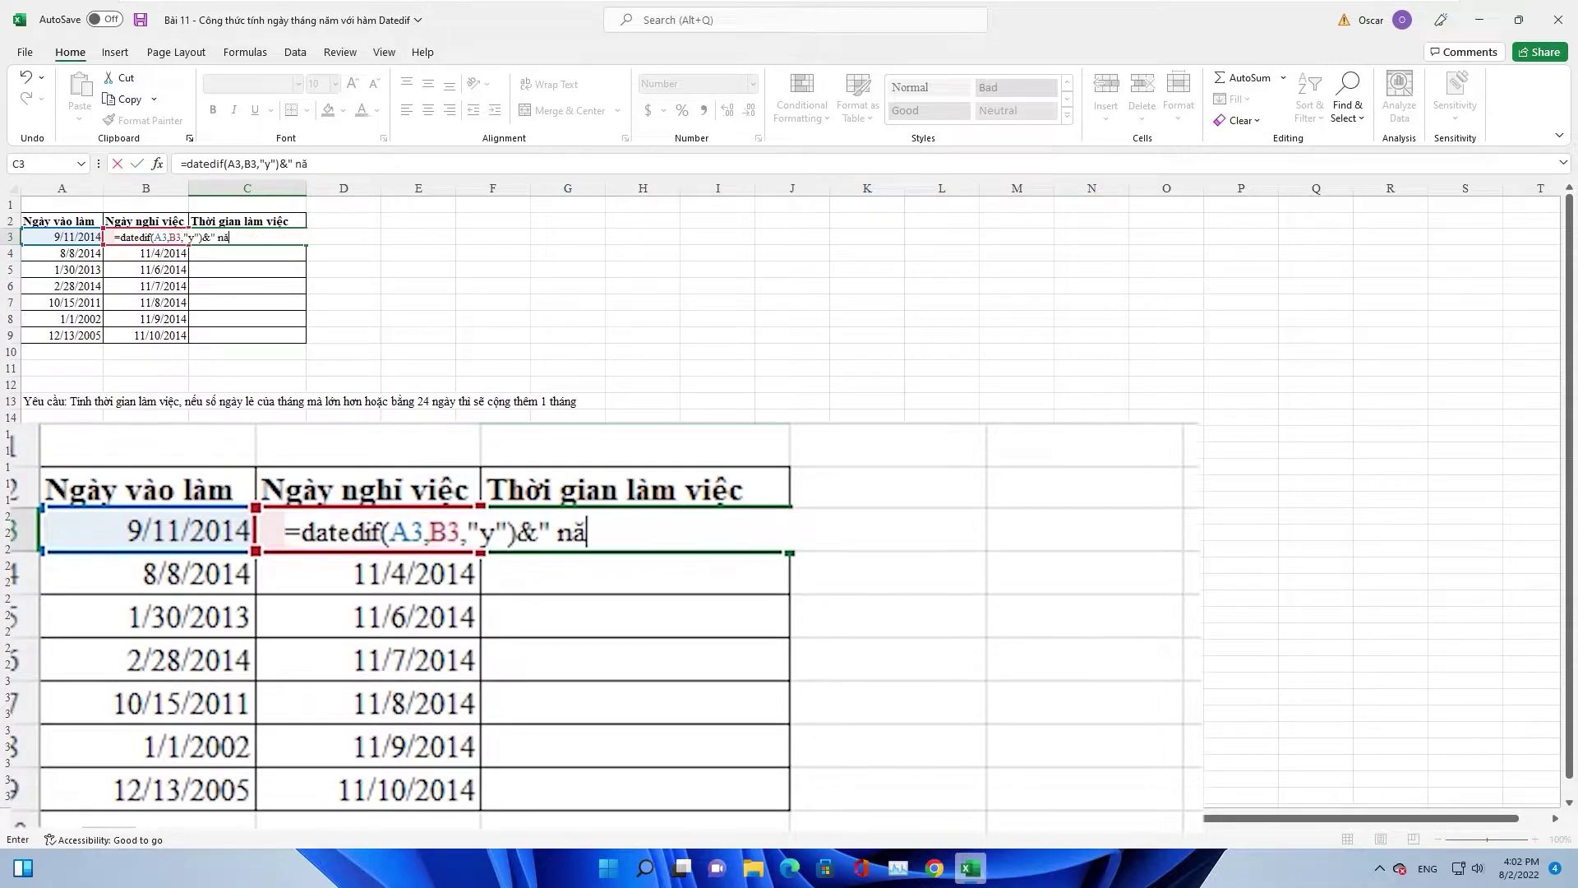
text(m)
text(, )
text(")
text(&)
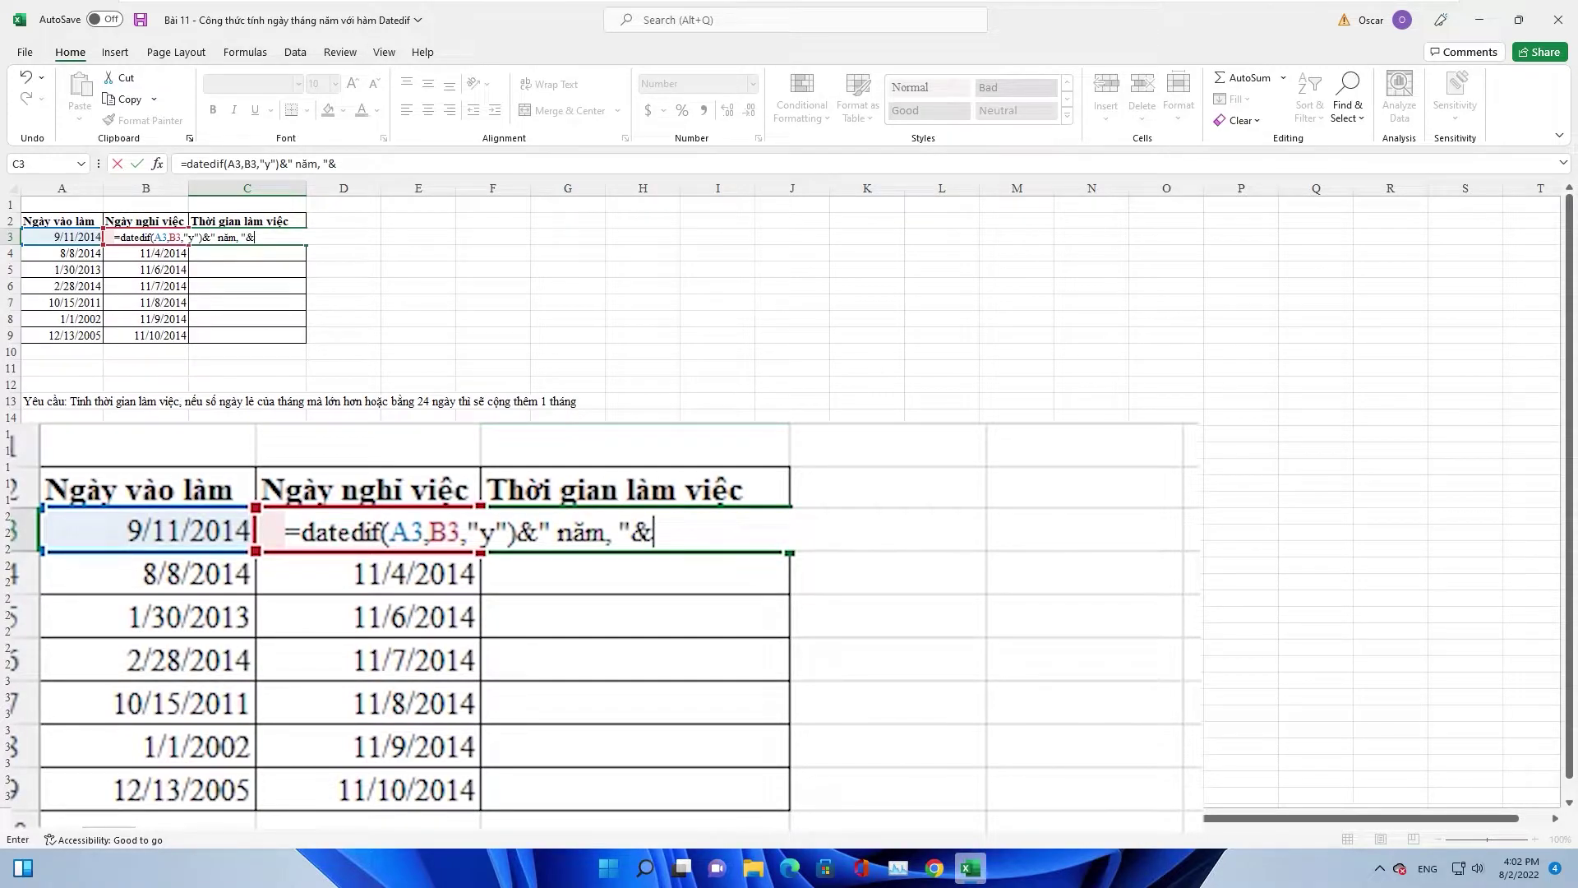
text(dated)
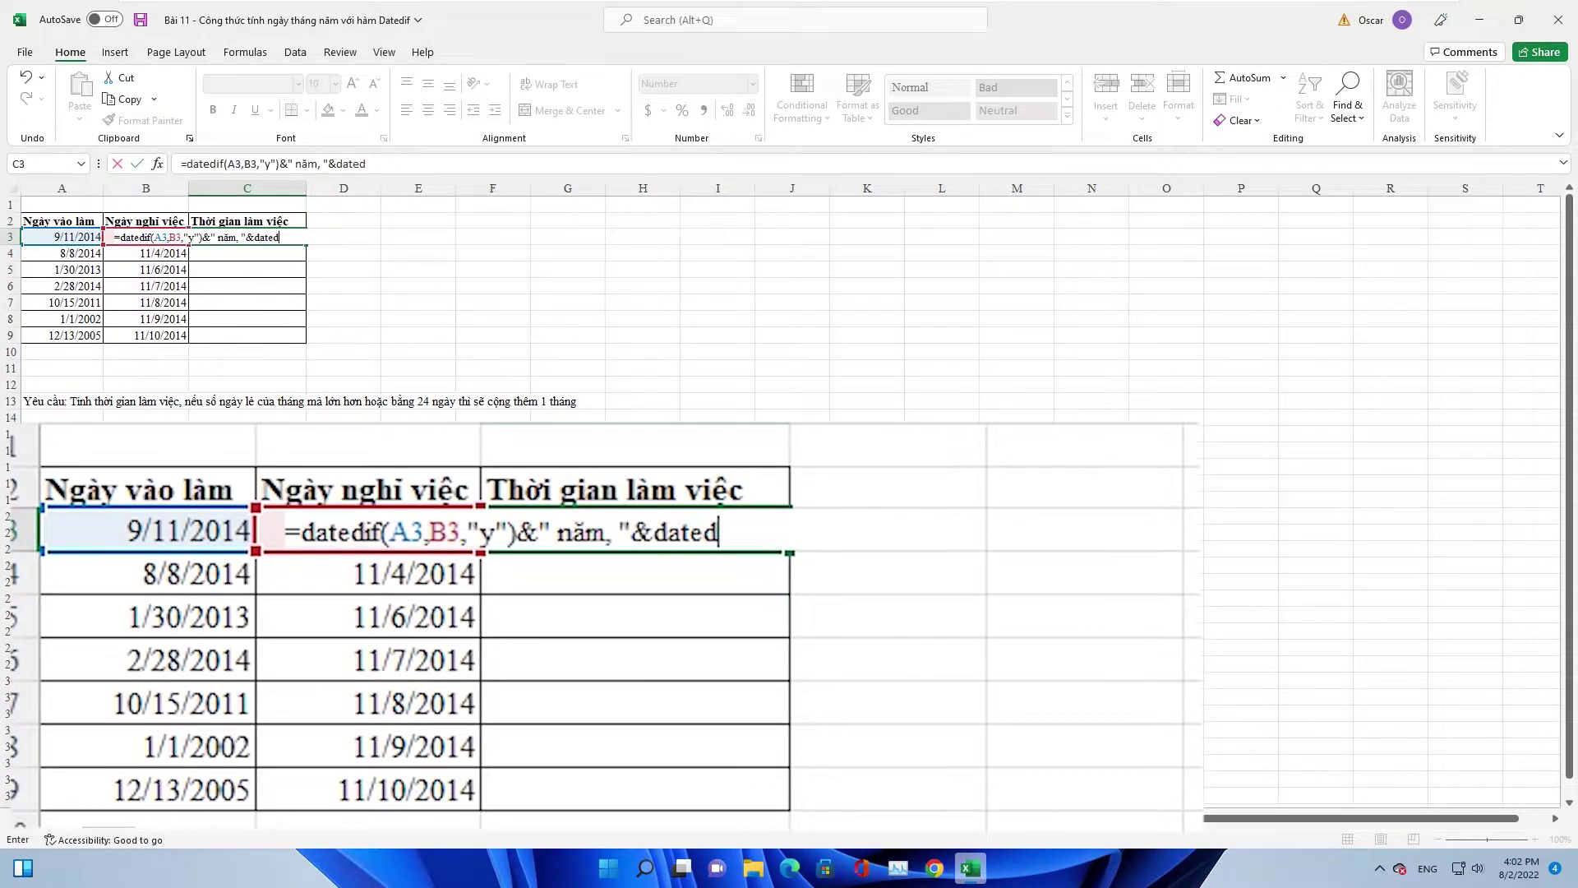
text(if()
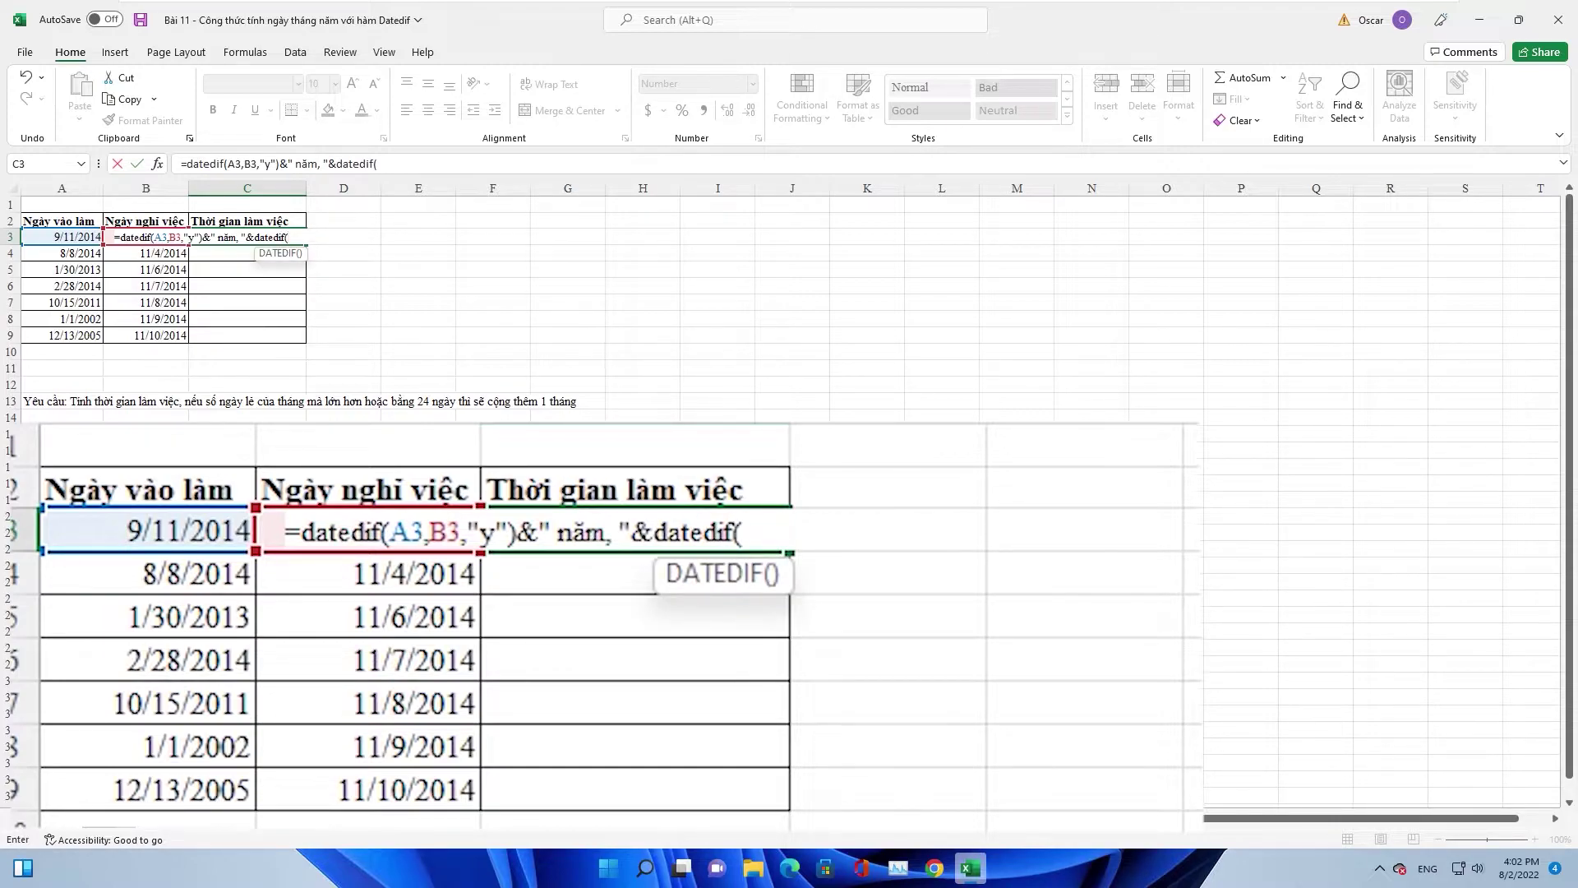
- Add the month term DATEDIF(A3,B3,"m") and begin a +(DATEDIF( correction term
click(58, 238)
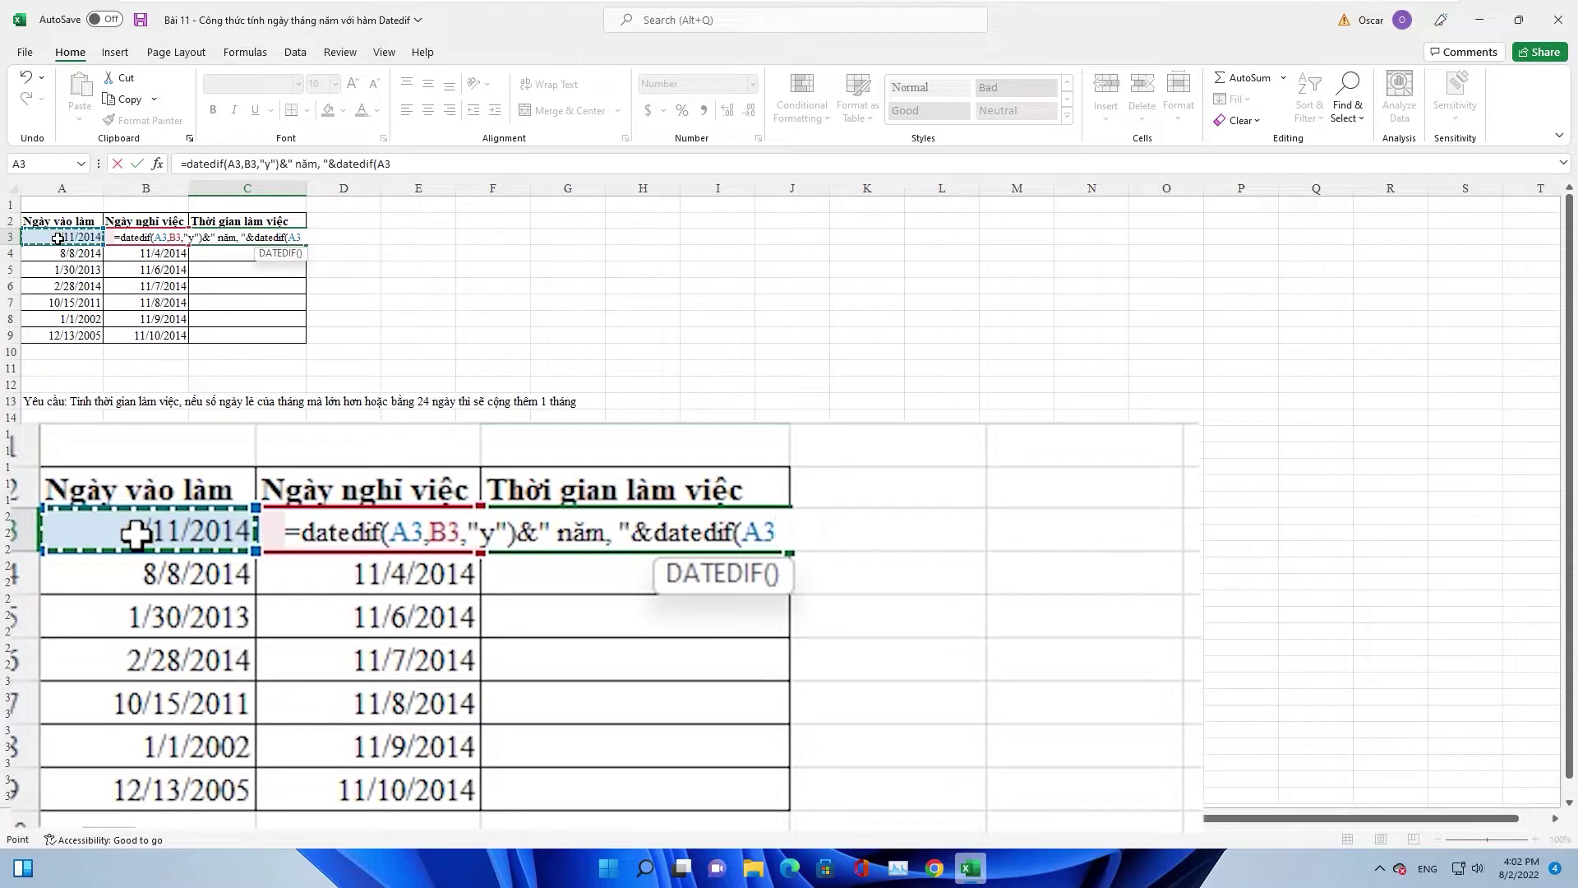
text(,)
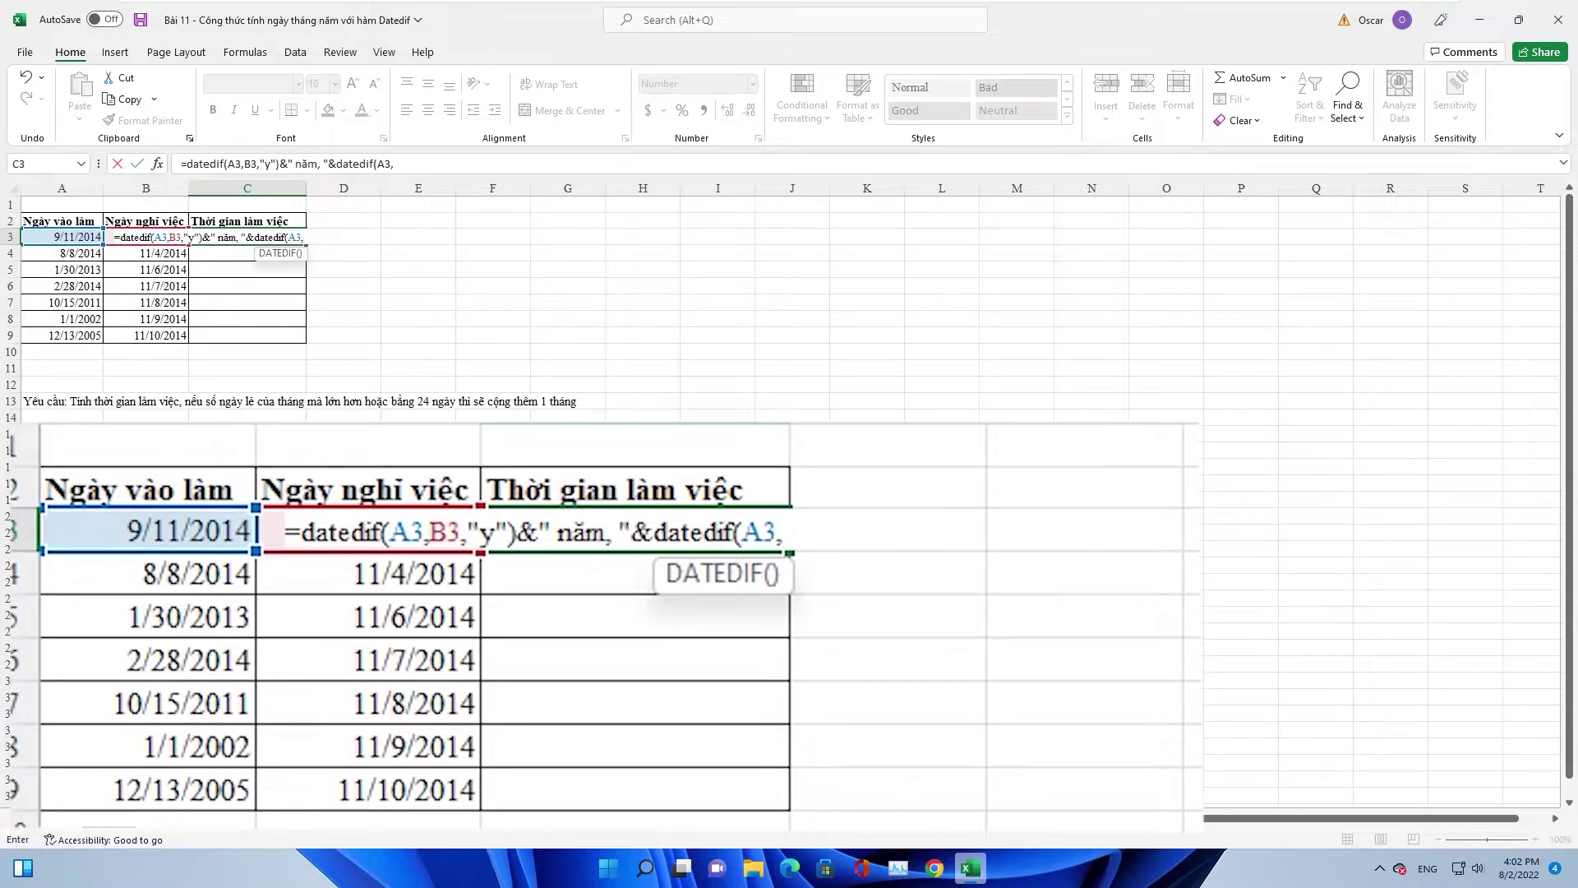
click(136, 237)
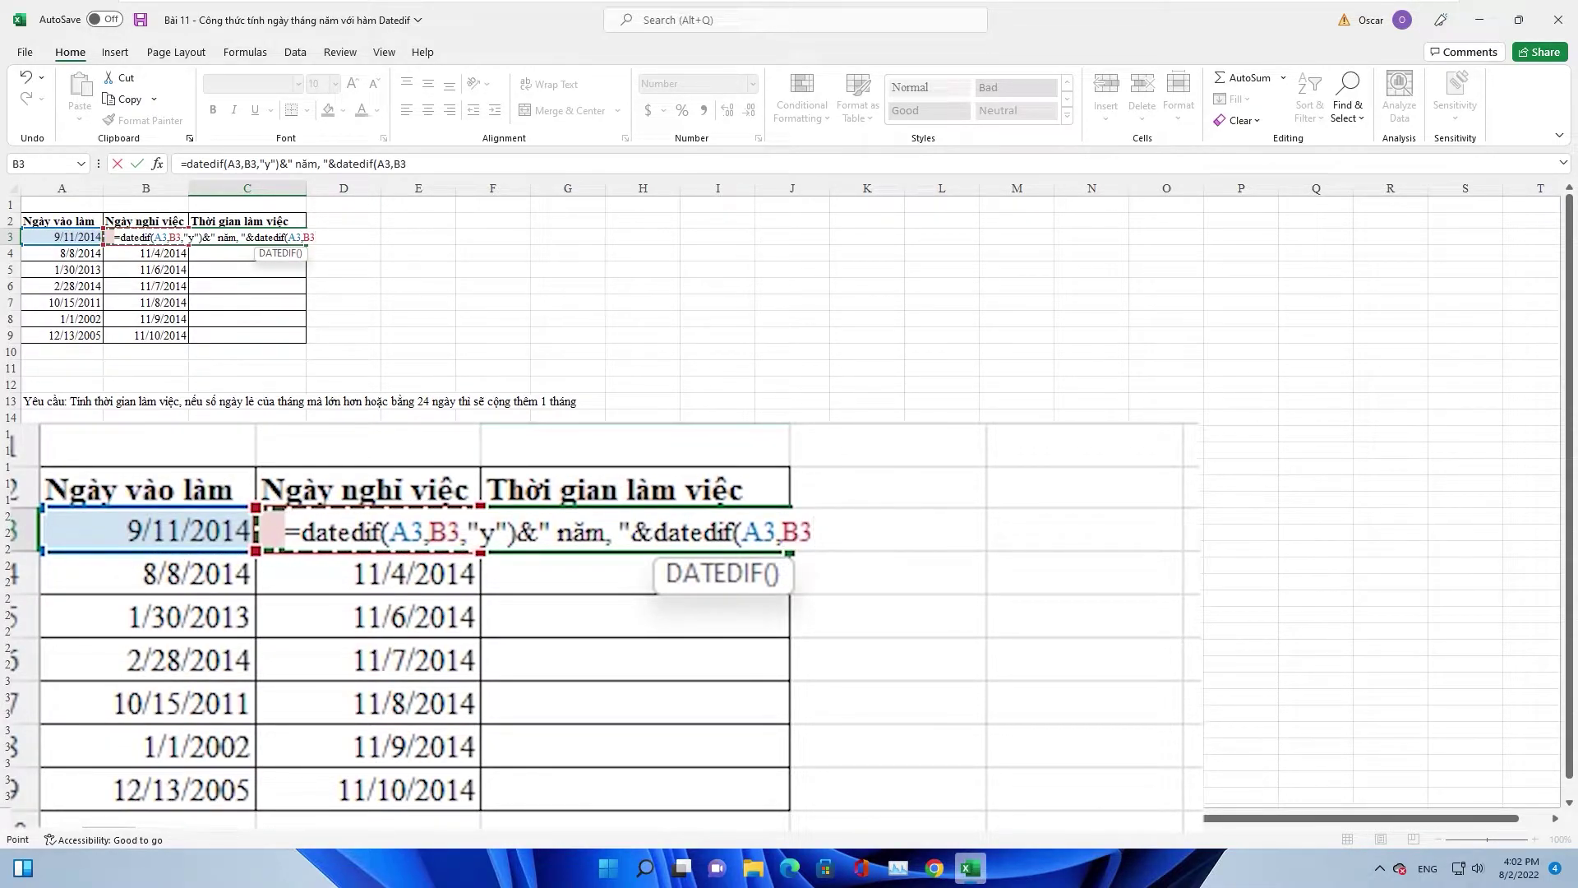
text(,)
text(")
text(m)
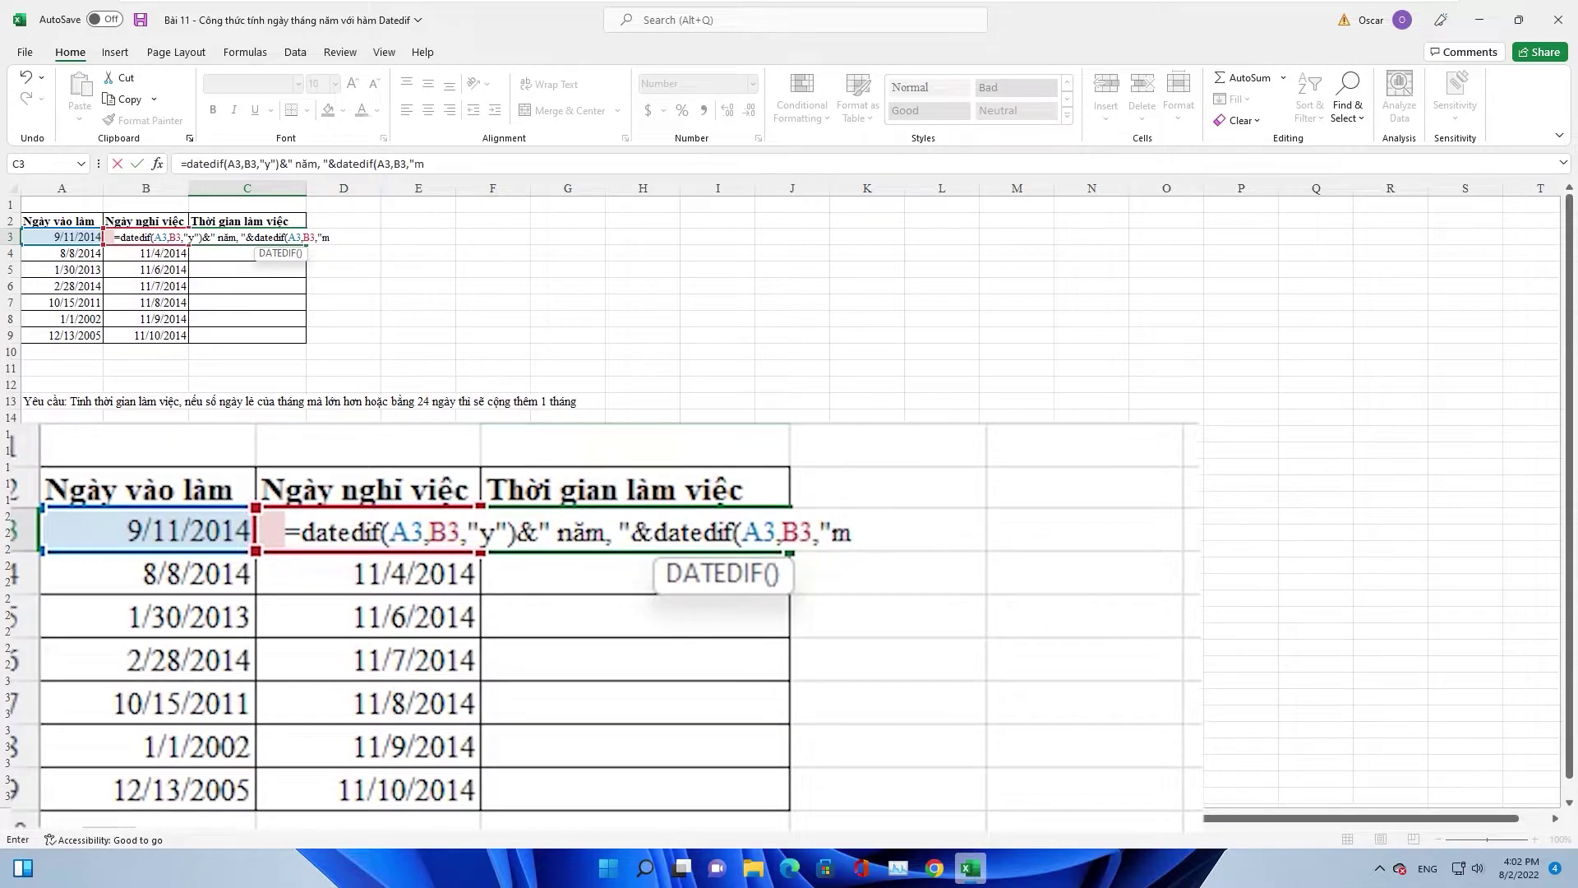
text("))
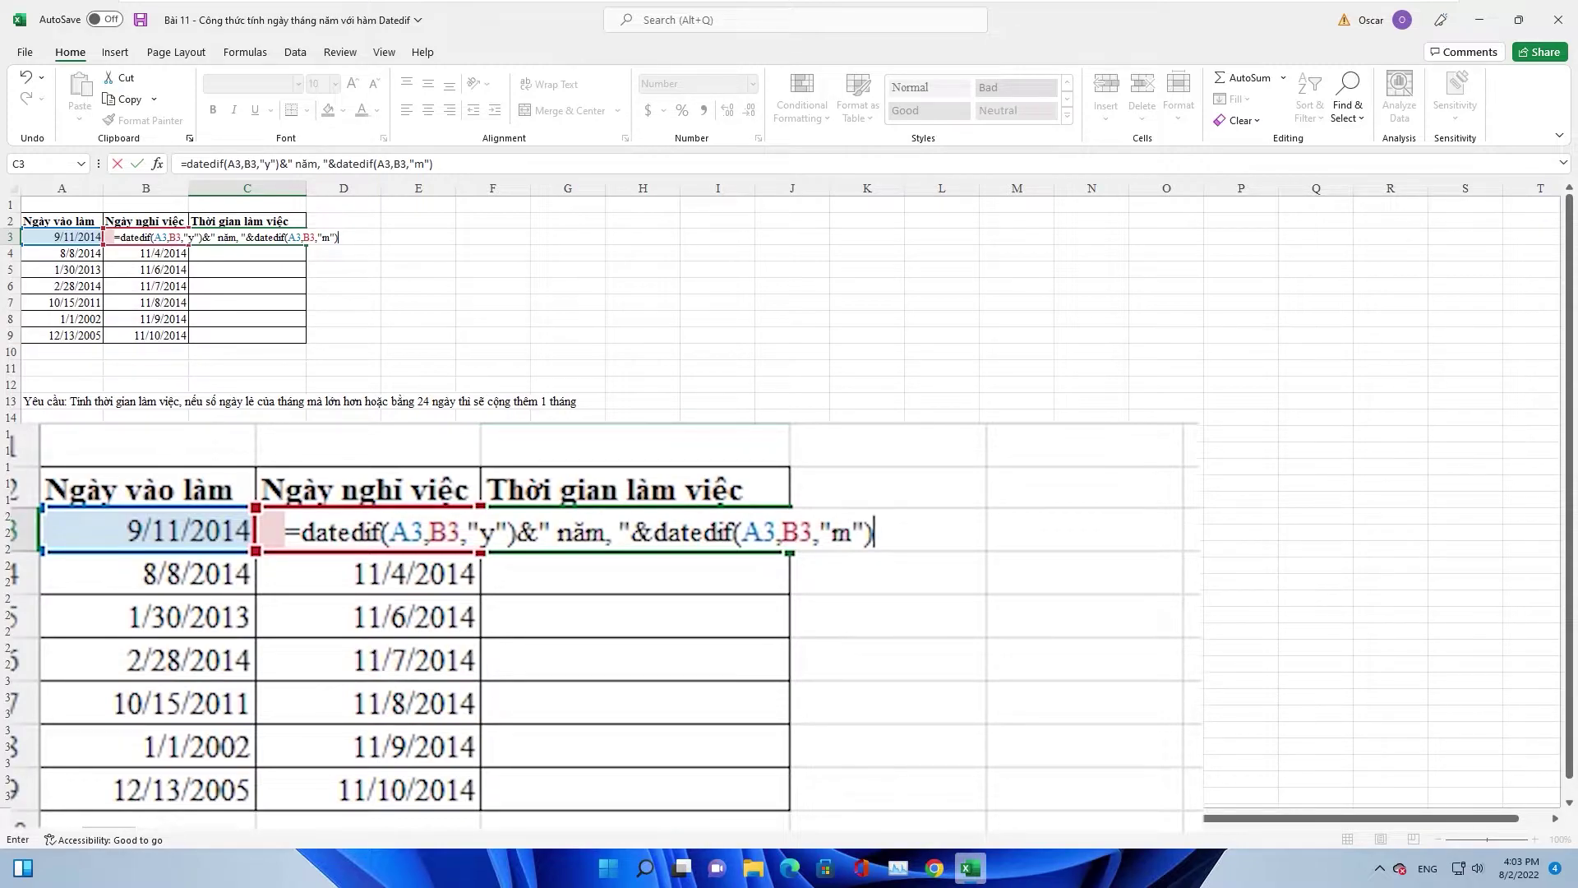
text(+)
text(()
text(datedif)
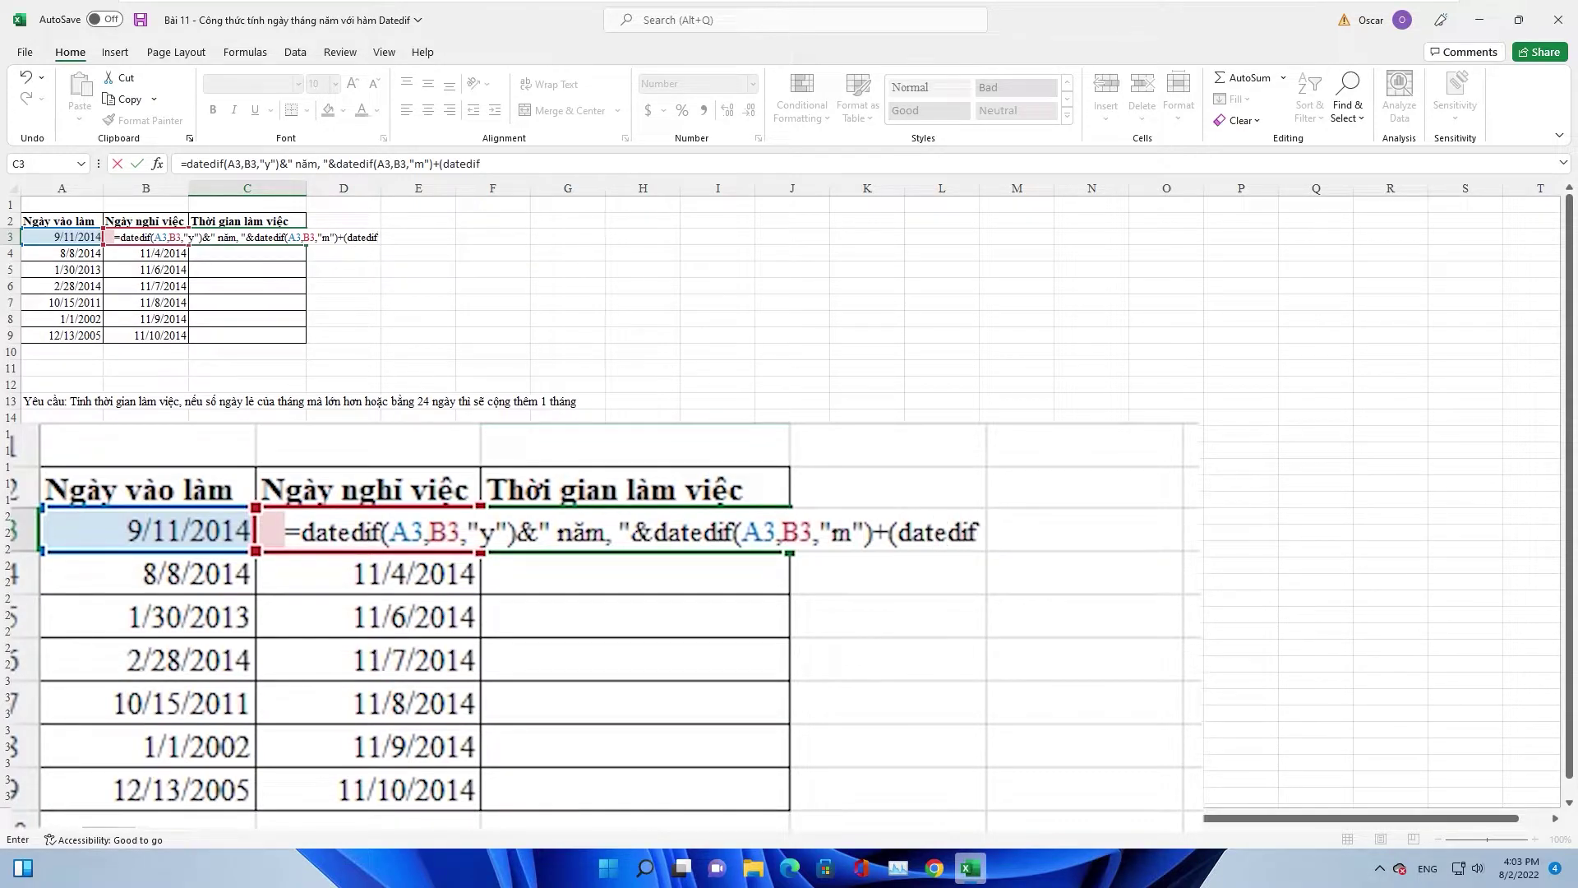
text(()
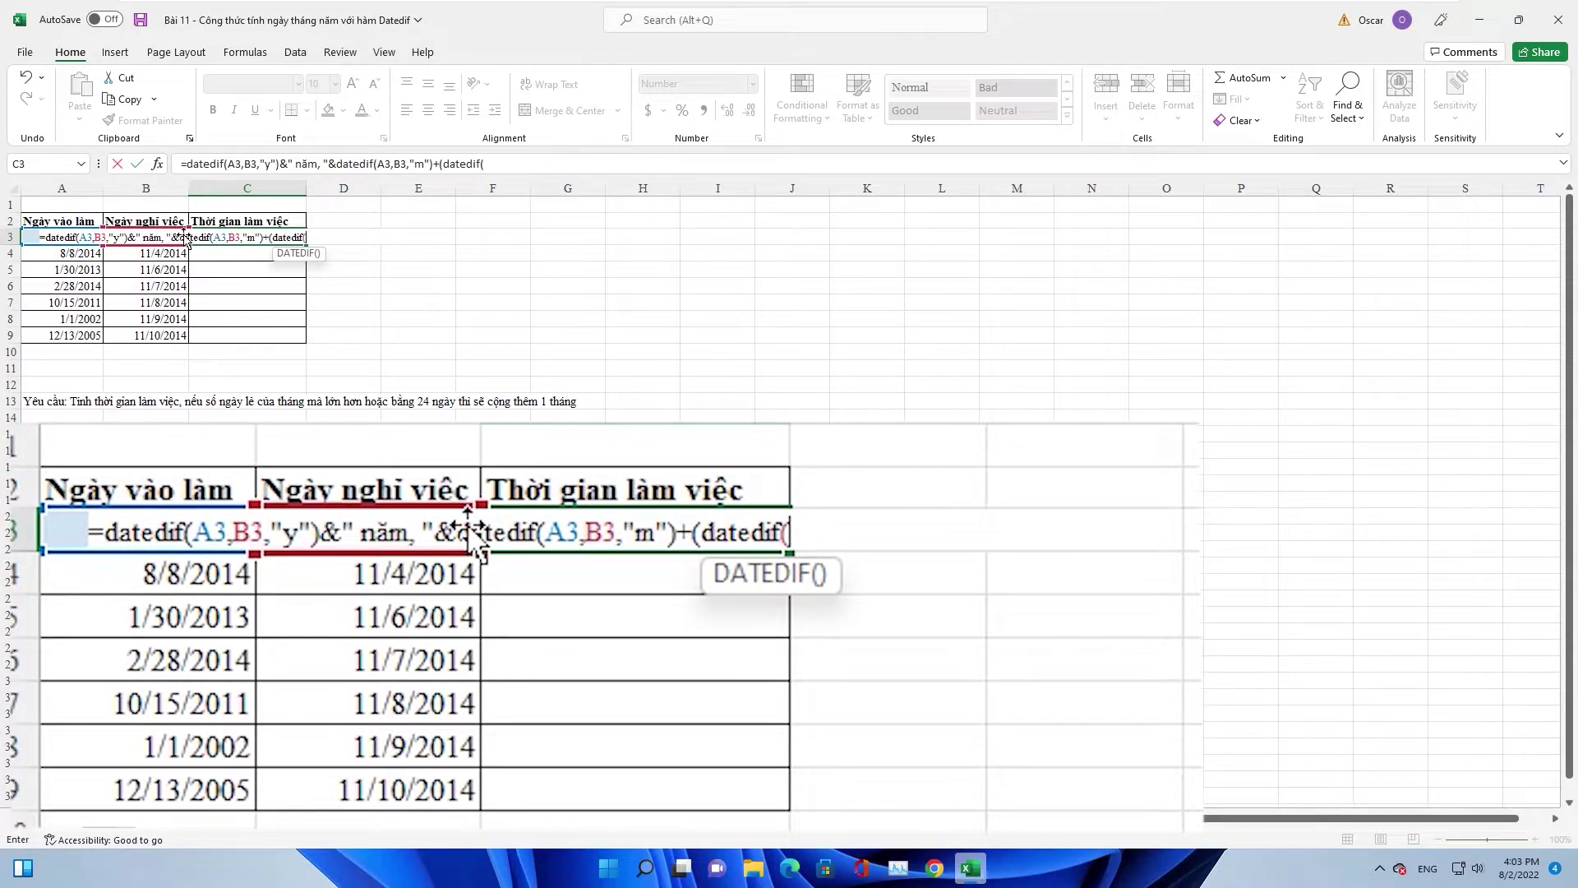
- Finish the correction term (A3,B3,"md")>=24 and add the " thang, " label, fixing a typo
text(A3)
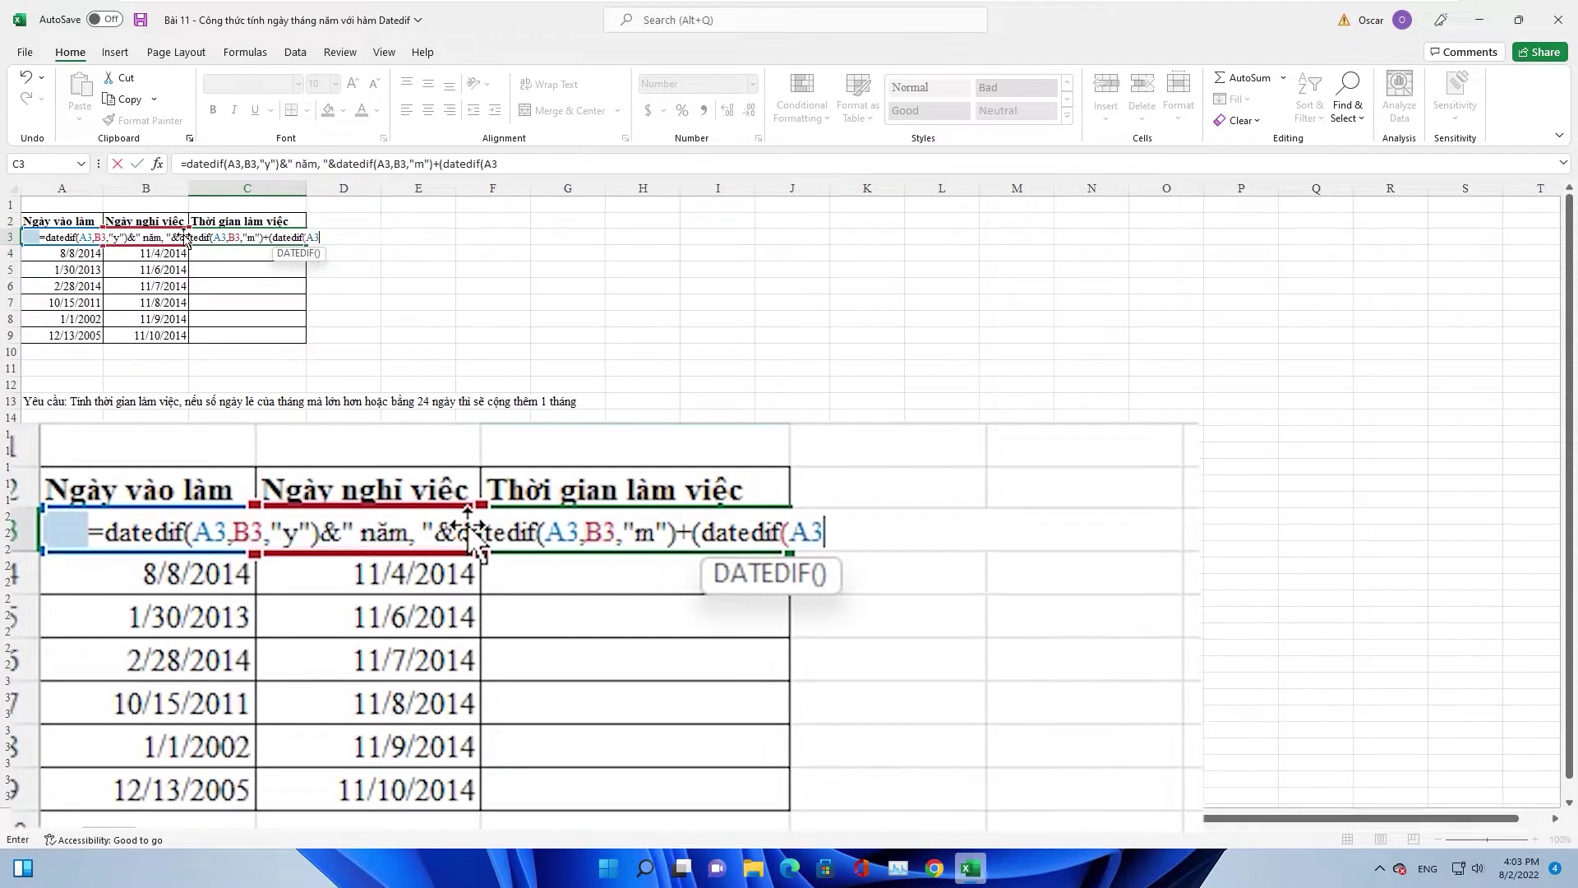
text(,B3)
text(,)
text(")
text(md)
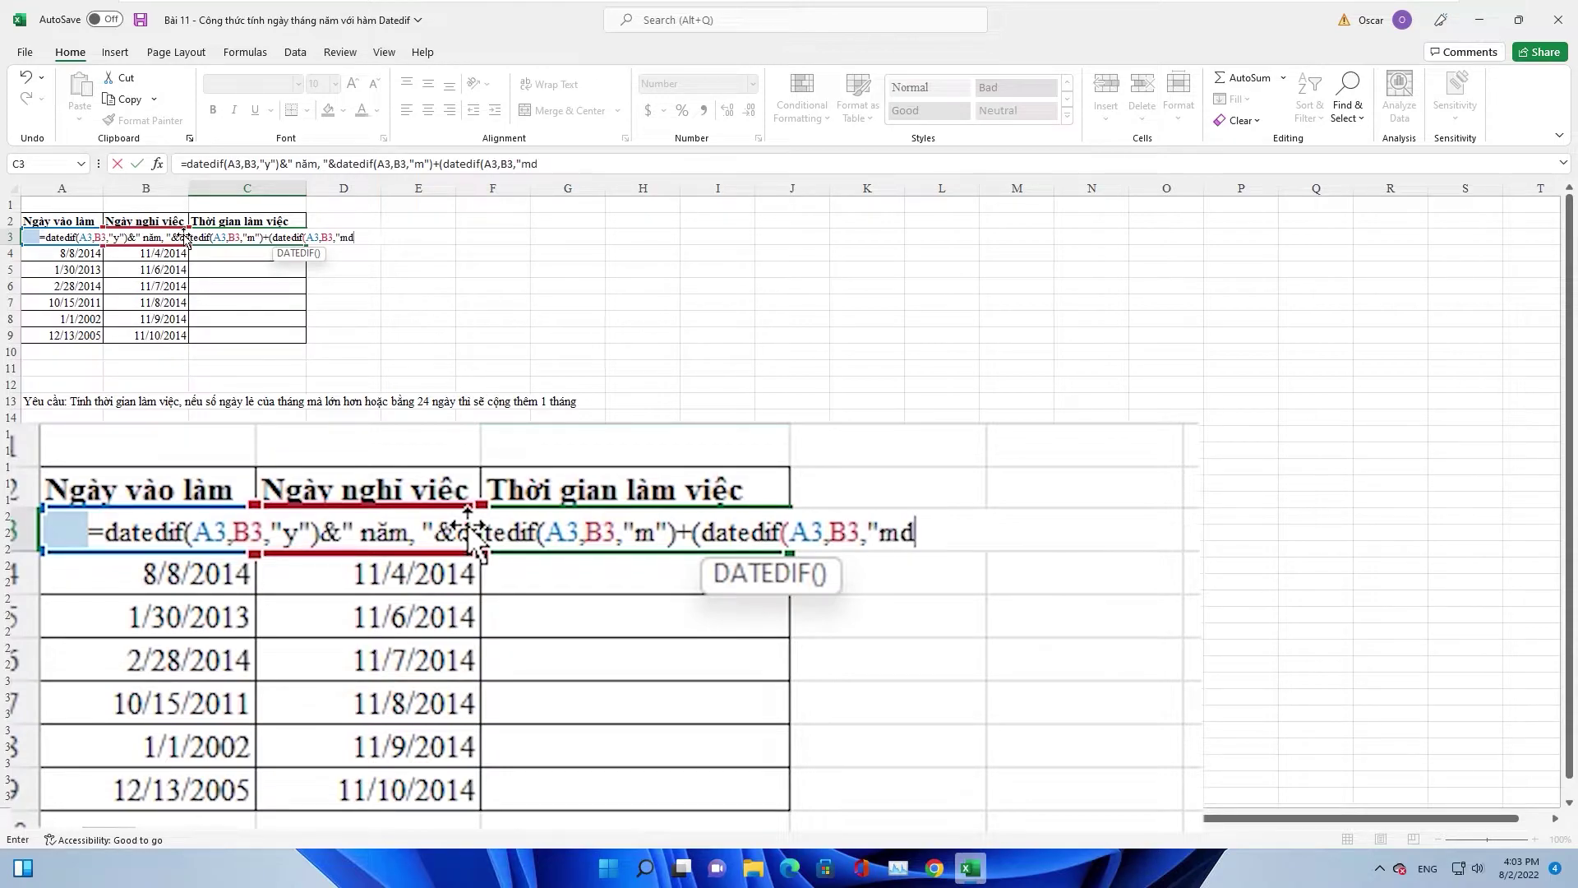
text(")
text())
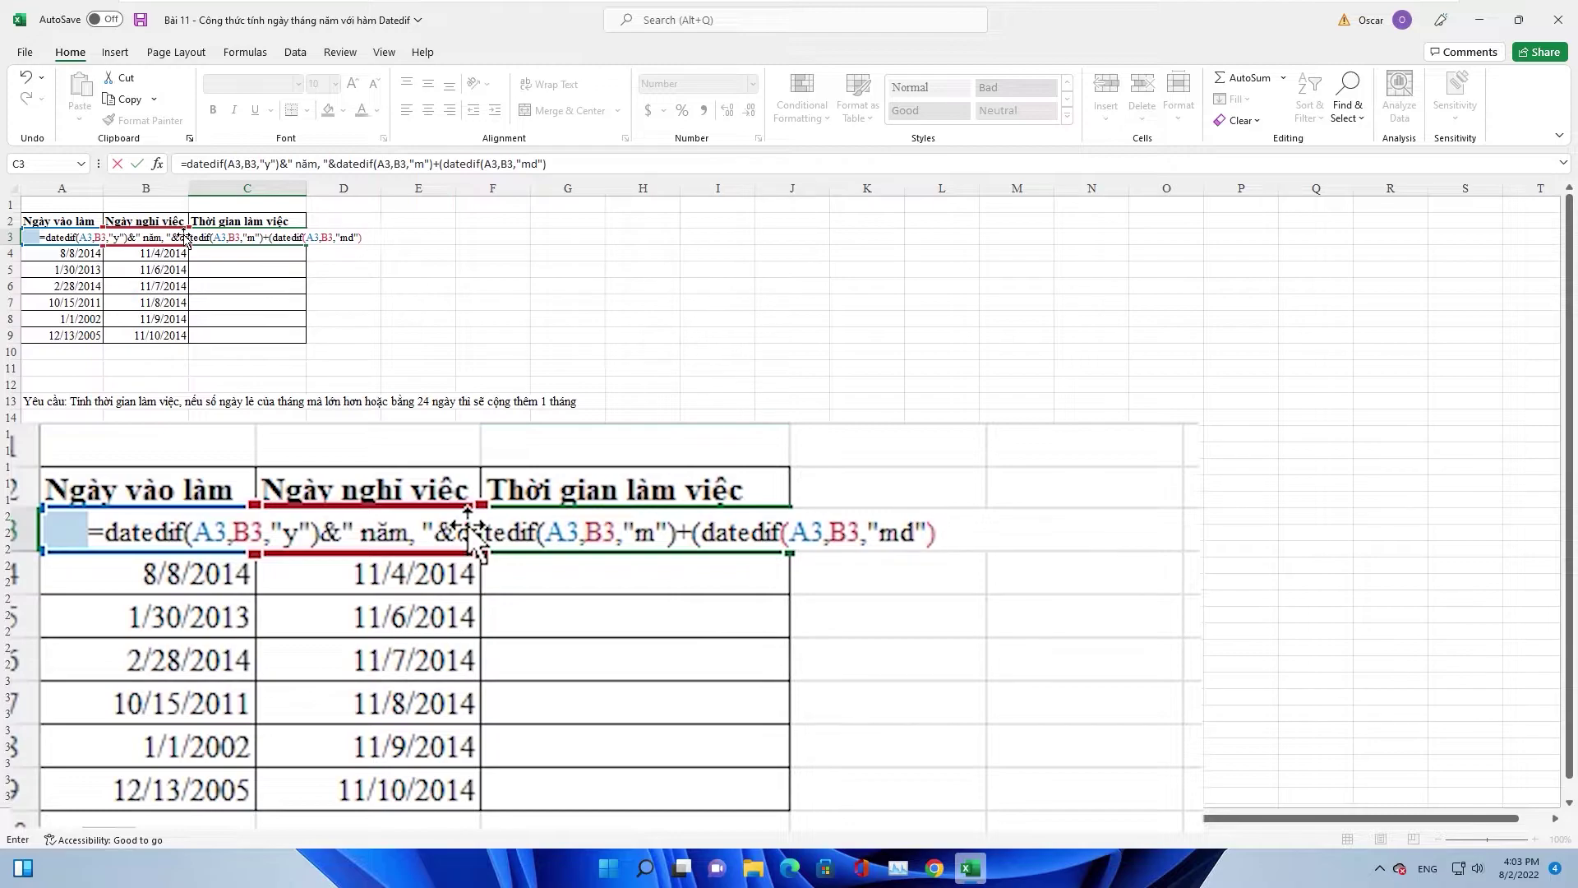
text(>)
text(=)
text(24)
text())
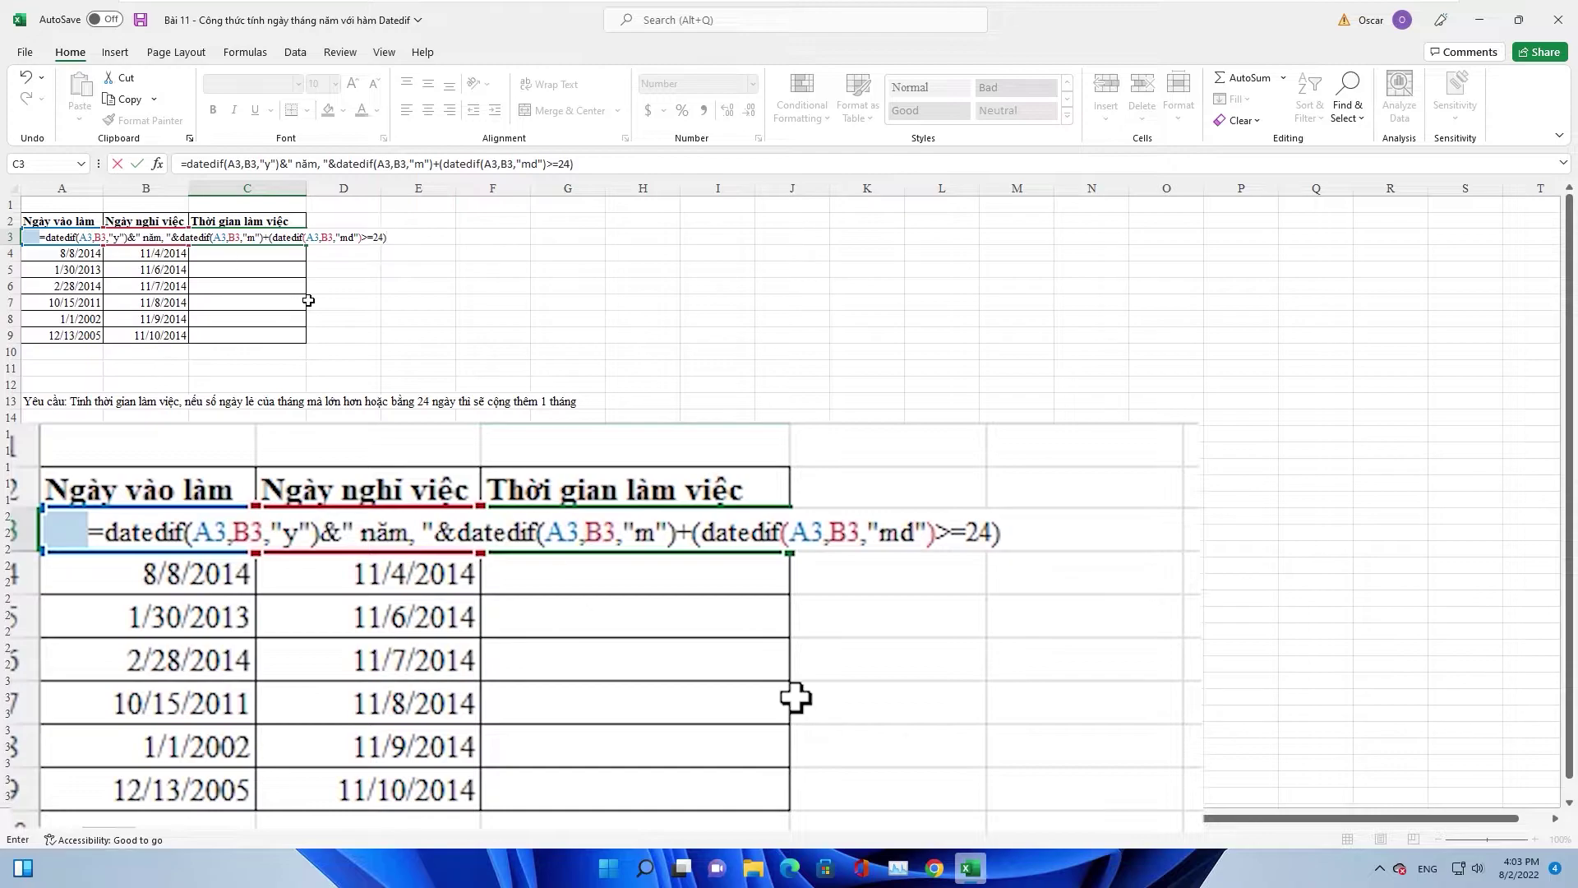
text(&)
text(")
text( tha)
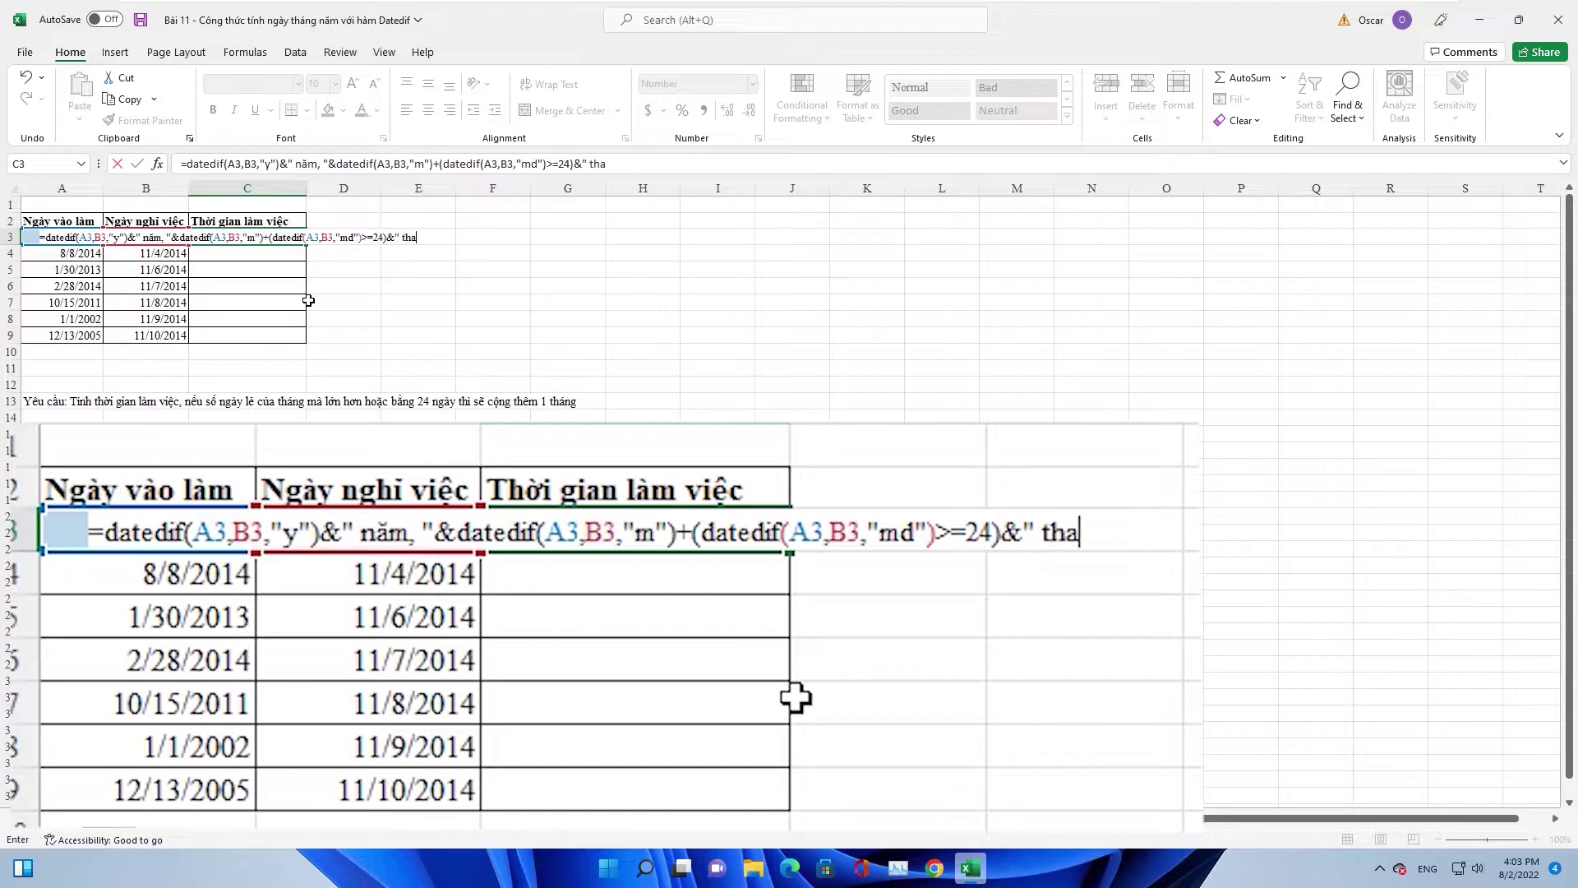
key(BackSpace)
text(áng)
text(, )
text(")
text(&)
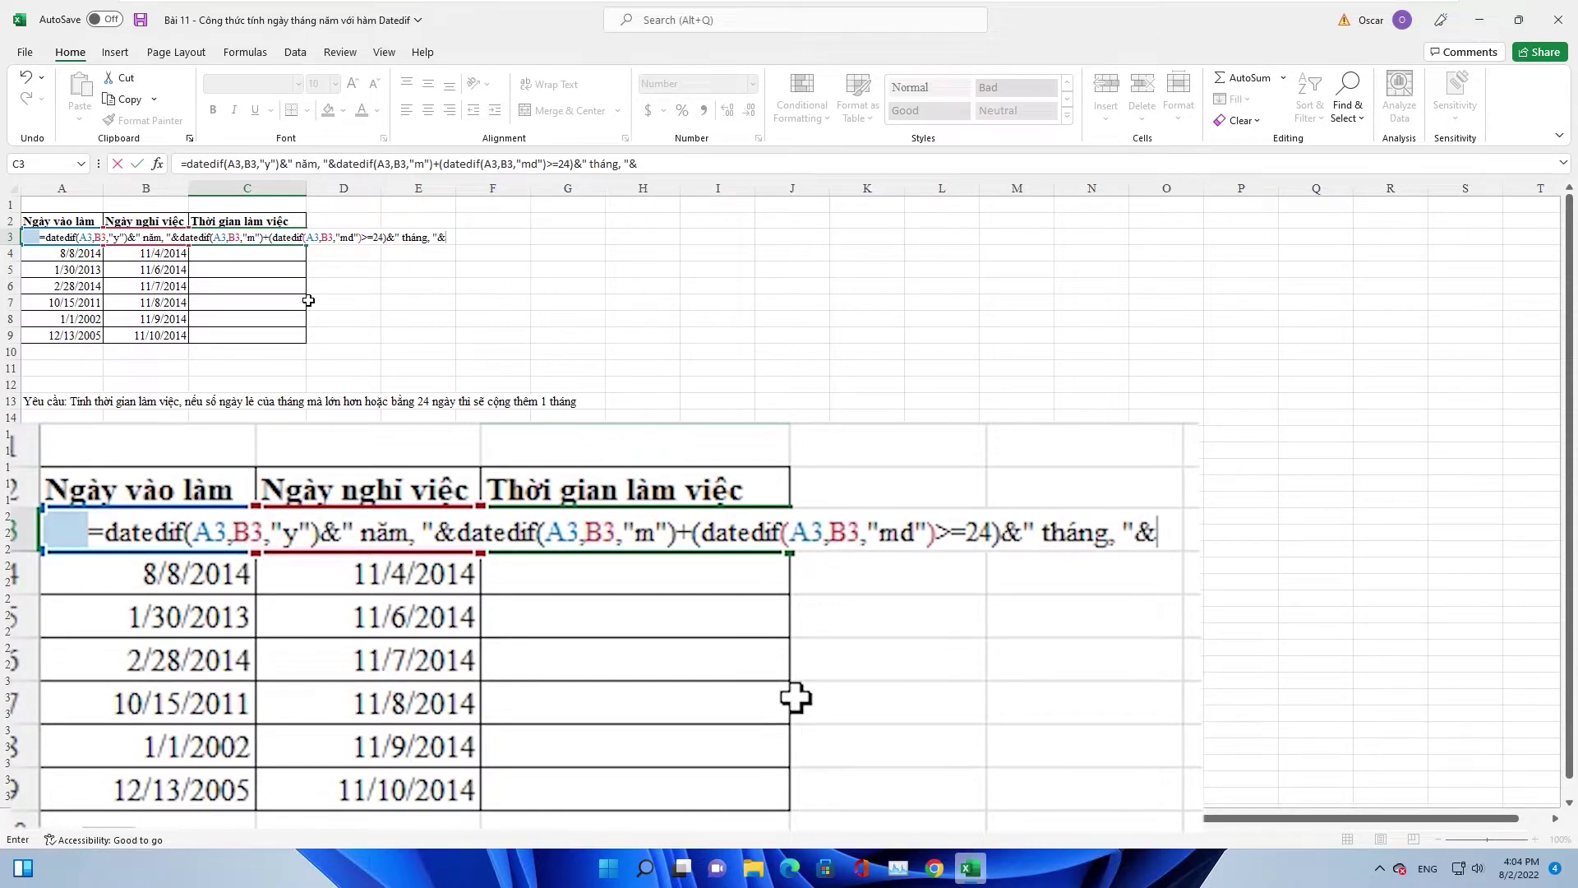
text(da)
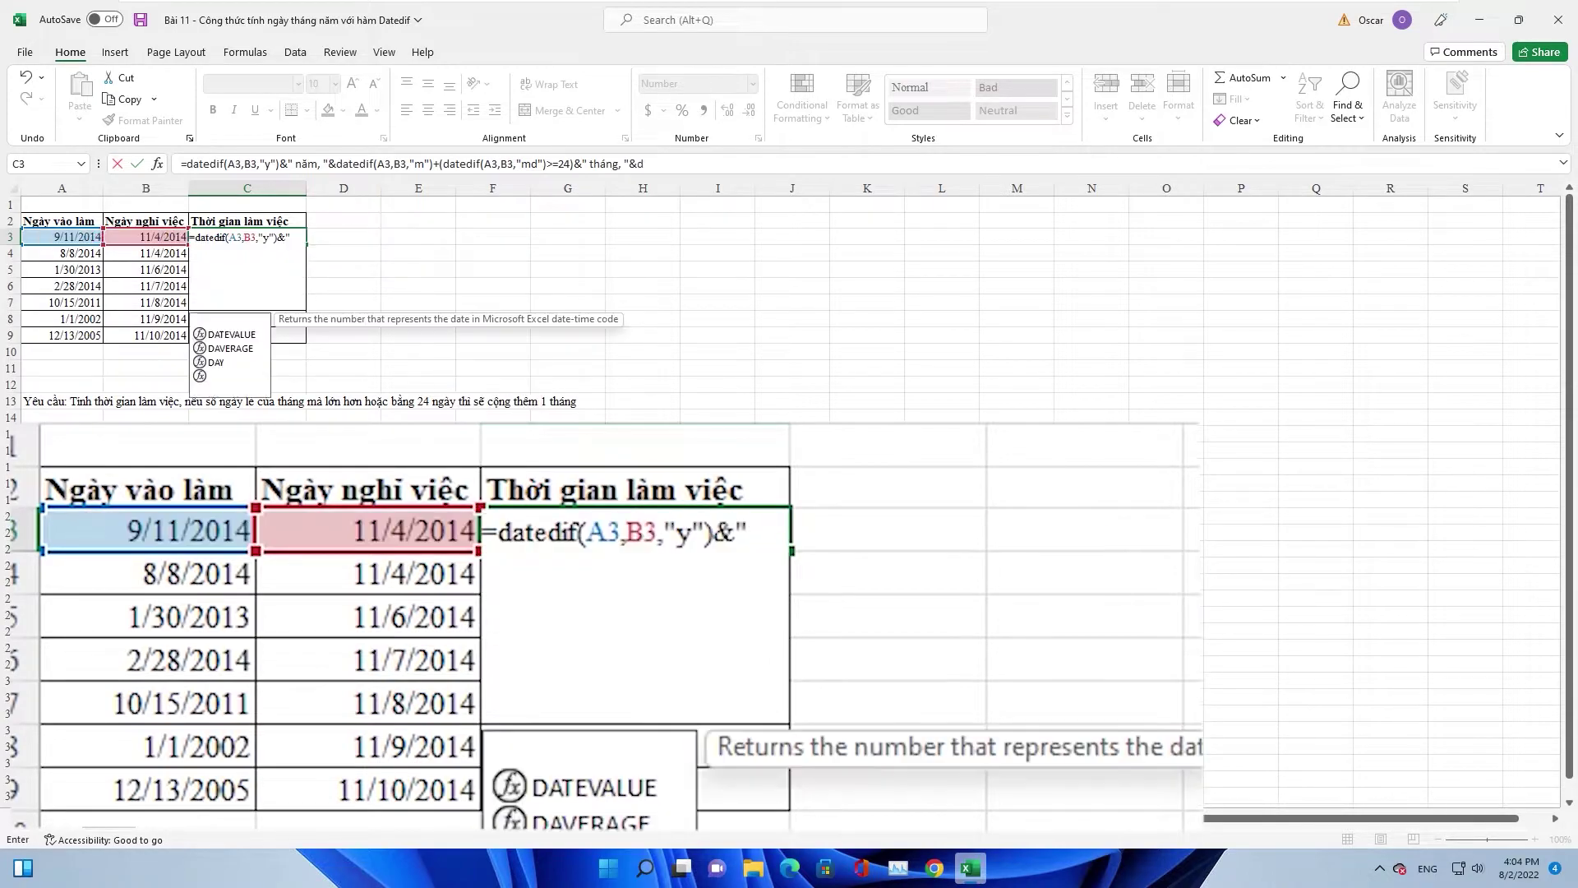
text(teif)
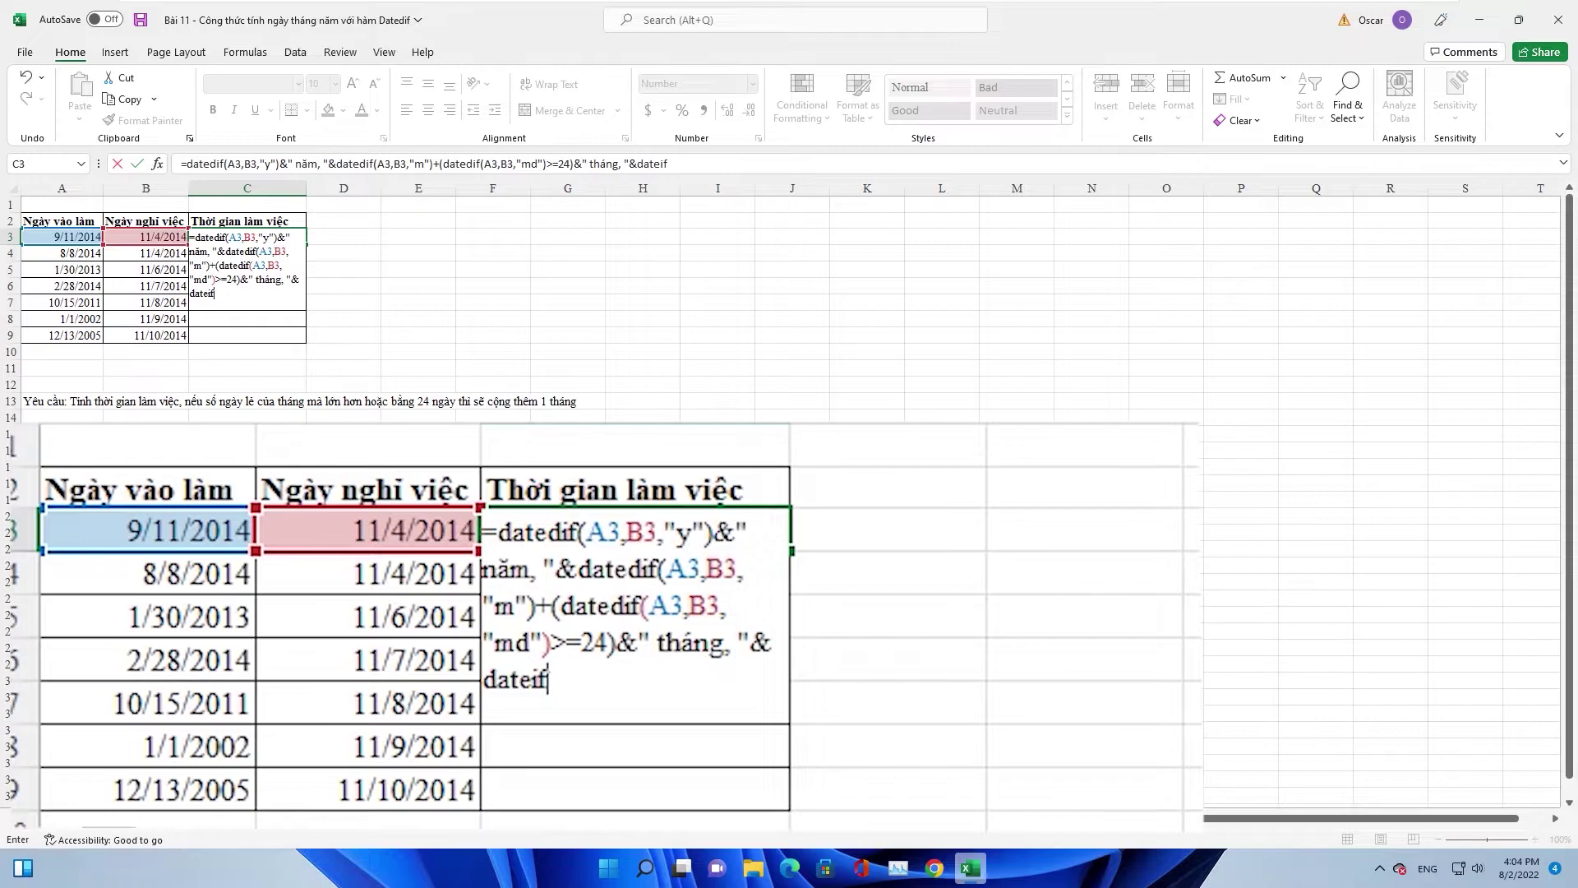
key(BackSpace)
key(BackSpace)
text(d)
text(if)
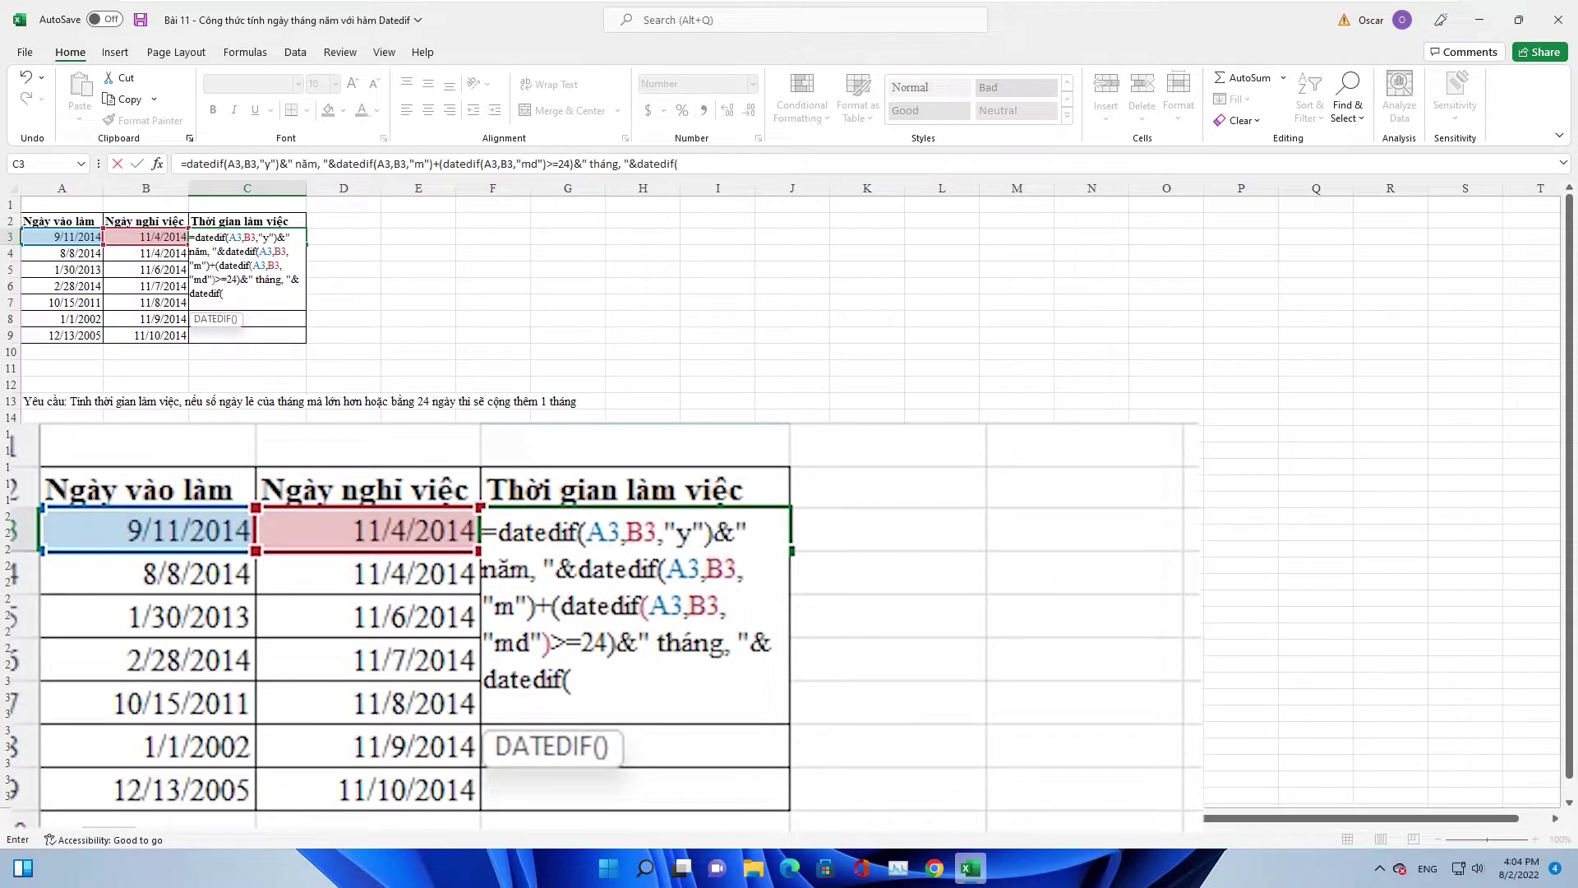
text(()
key(BackSpace)
key(BackSpace)
key(BackSpace)
key(BackSpace)
key(BackSpace)
key(BackSpace)
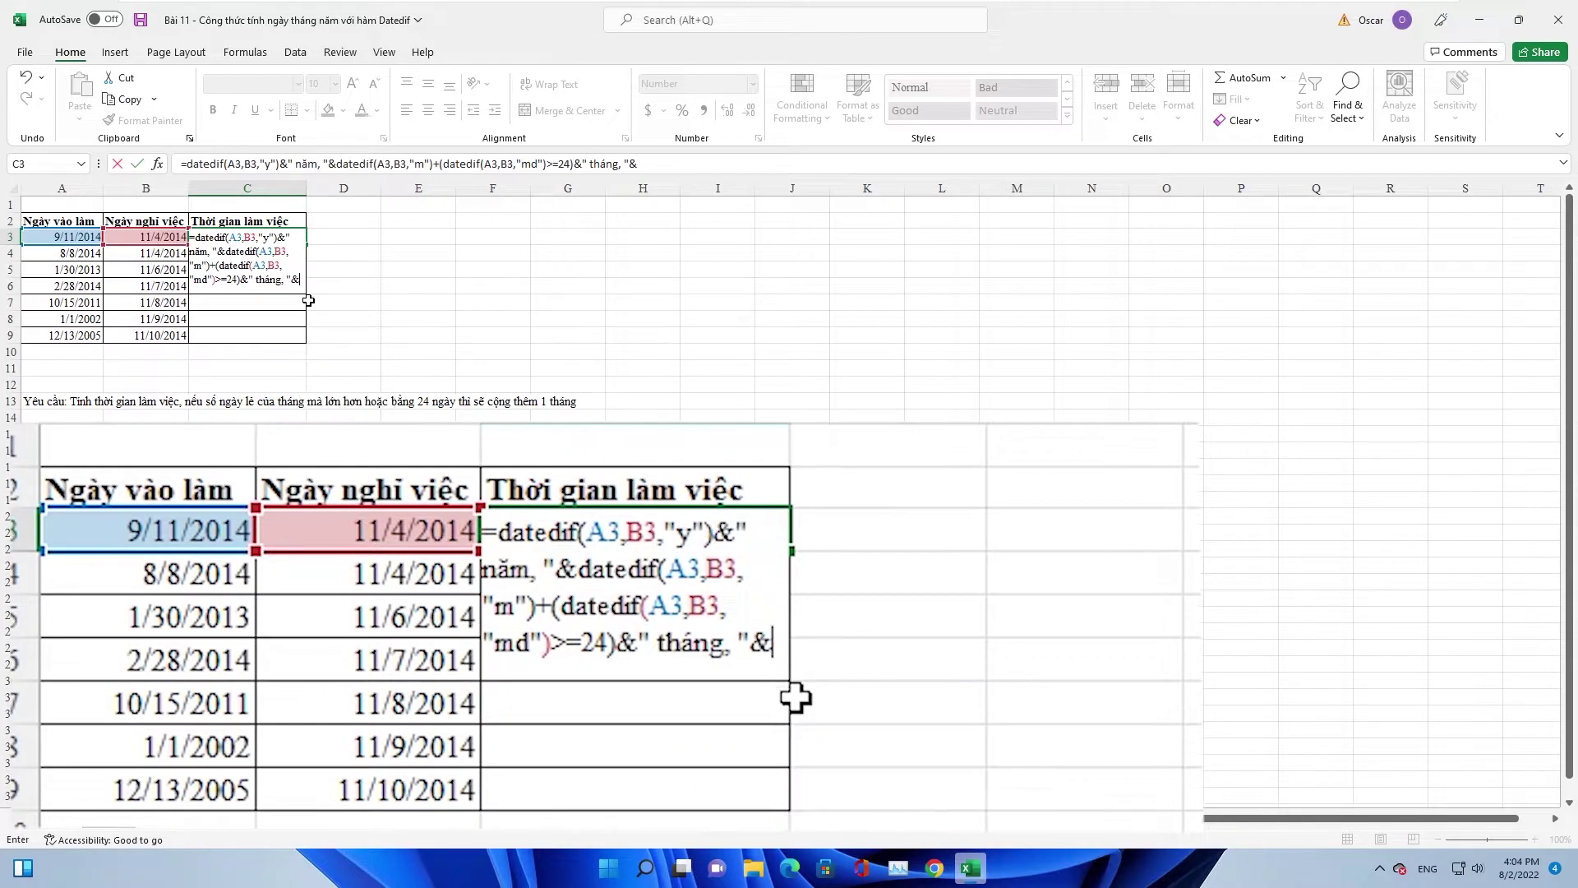
- Add the leftover-days term DATEDIF(A3,B3,"md")*(DATEDIF(A3,B3,"md")<24) with " ngày." and commit
text(date)
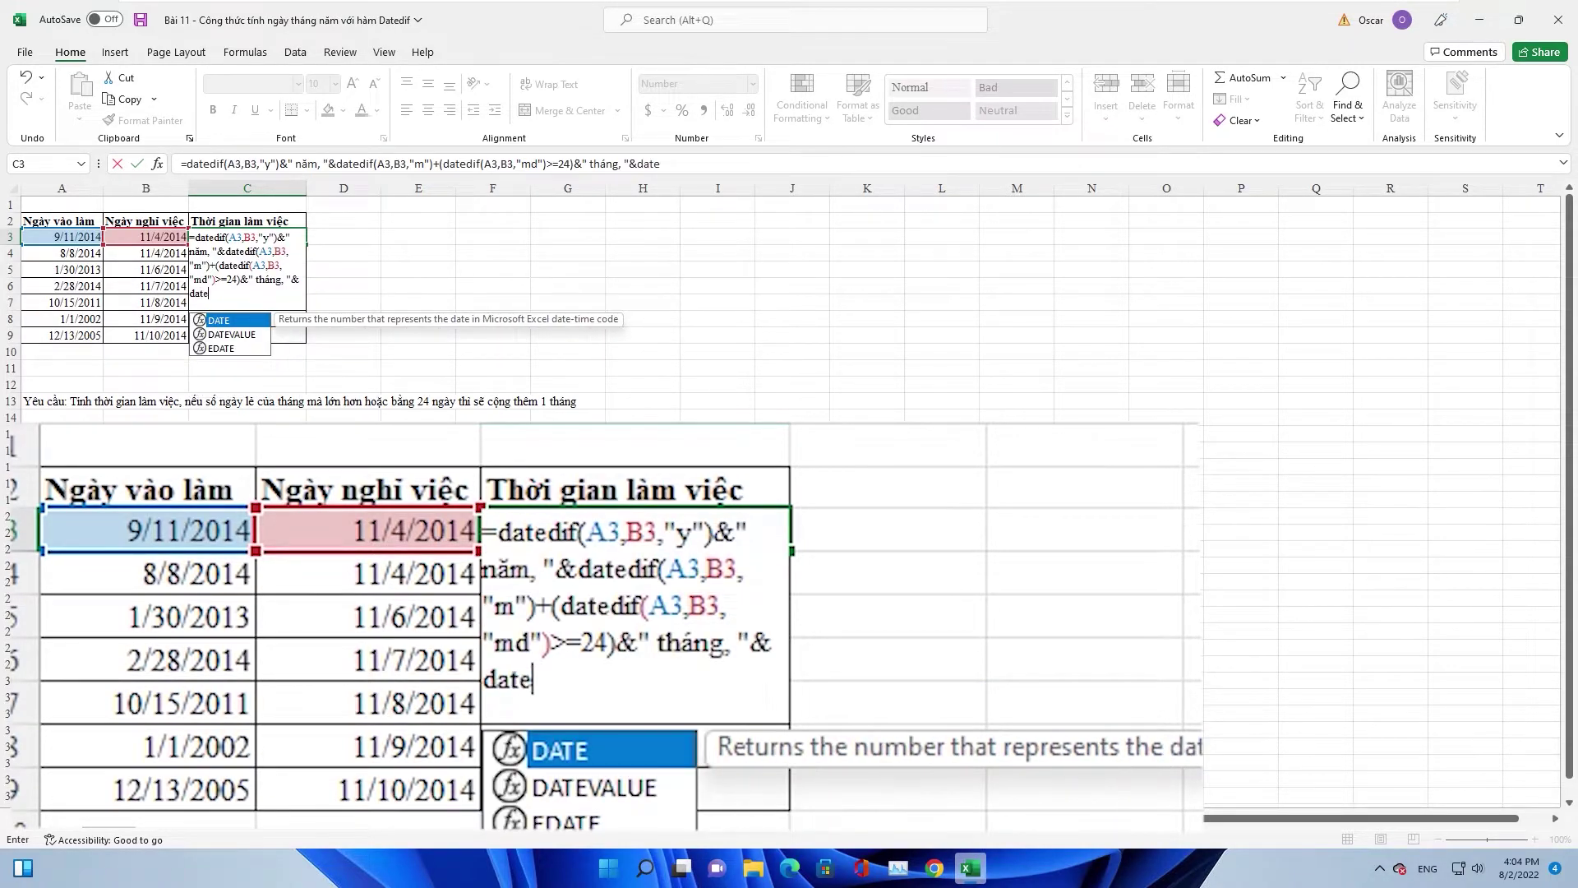
text(dif()
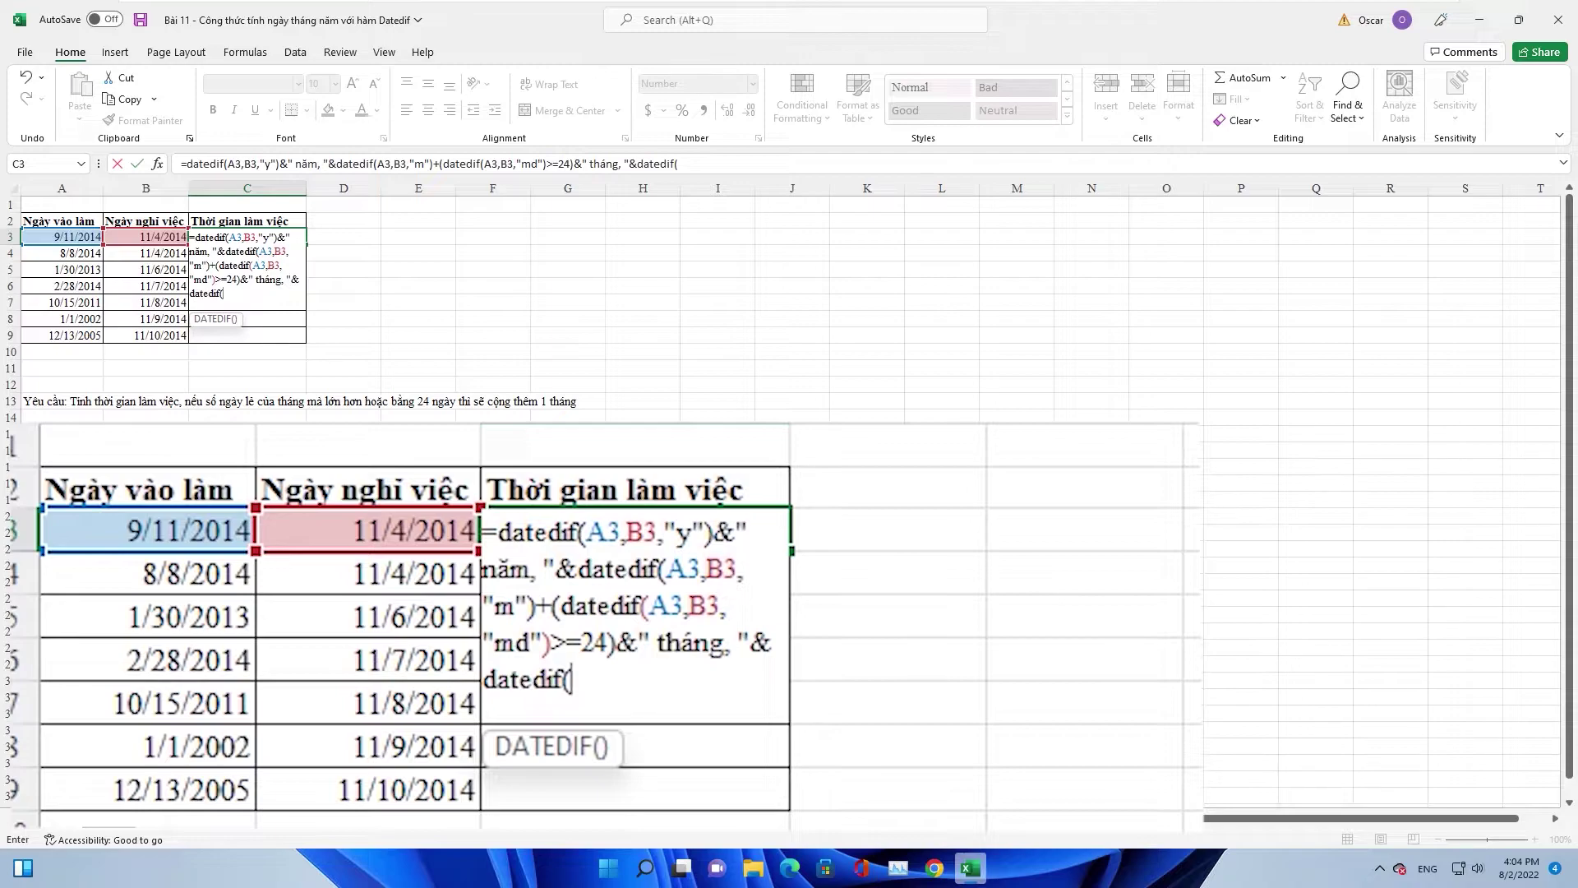
text(A3)
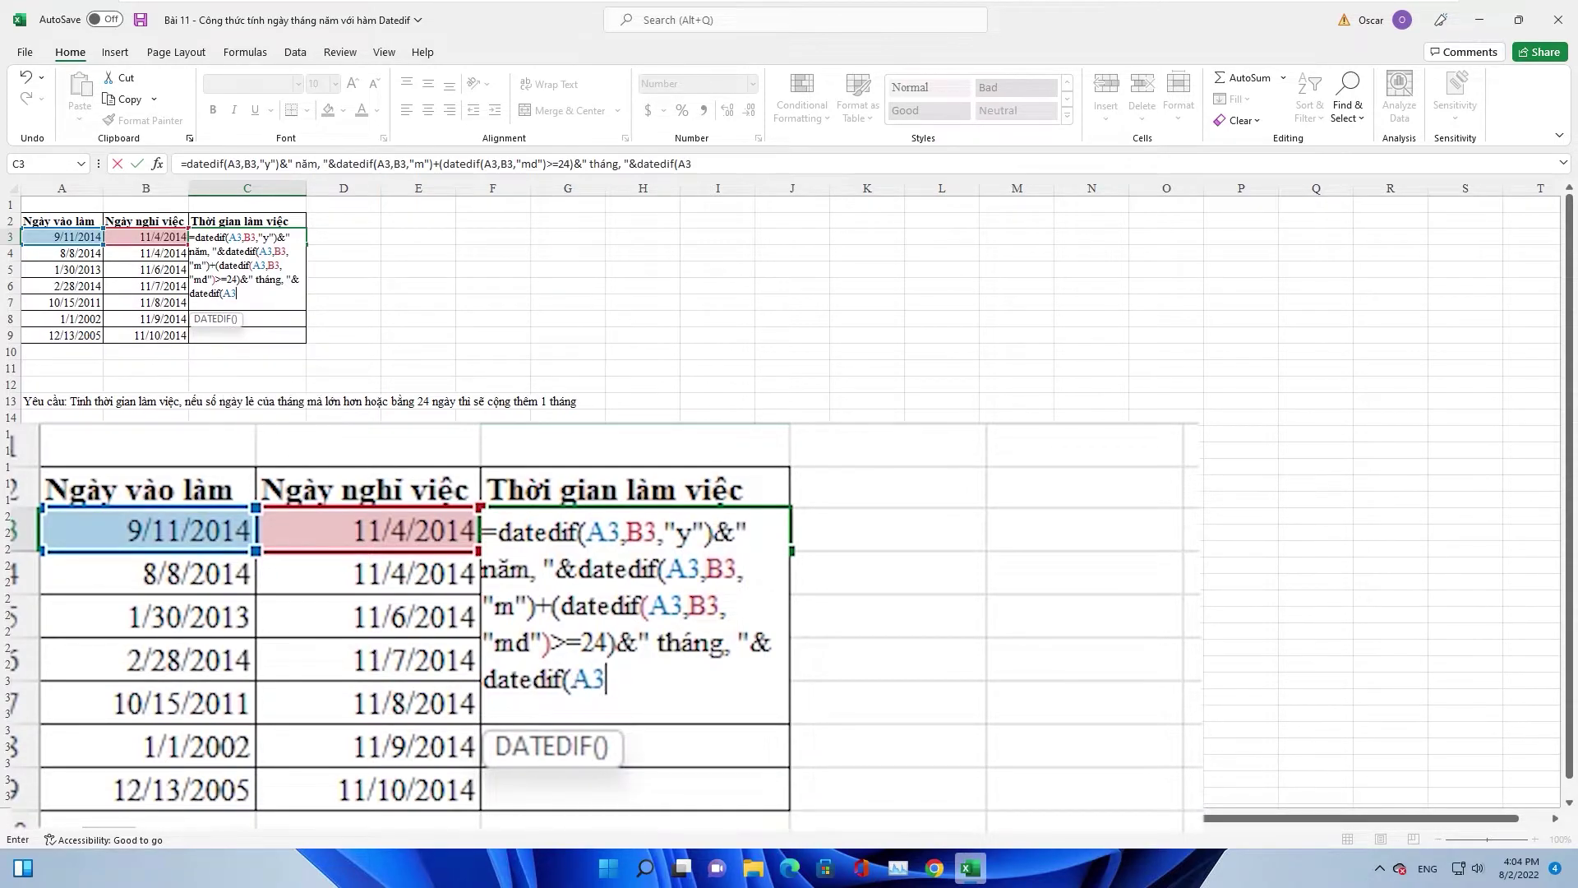
text(,B3)
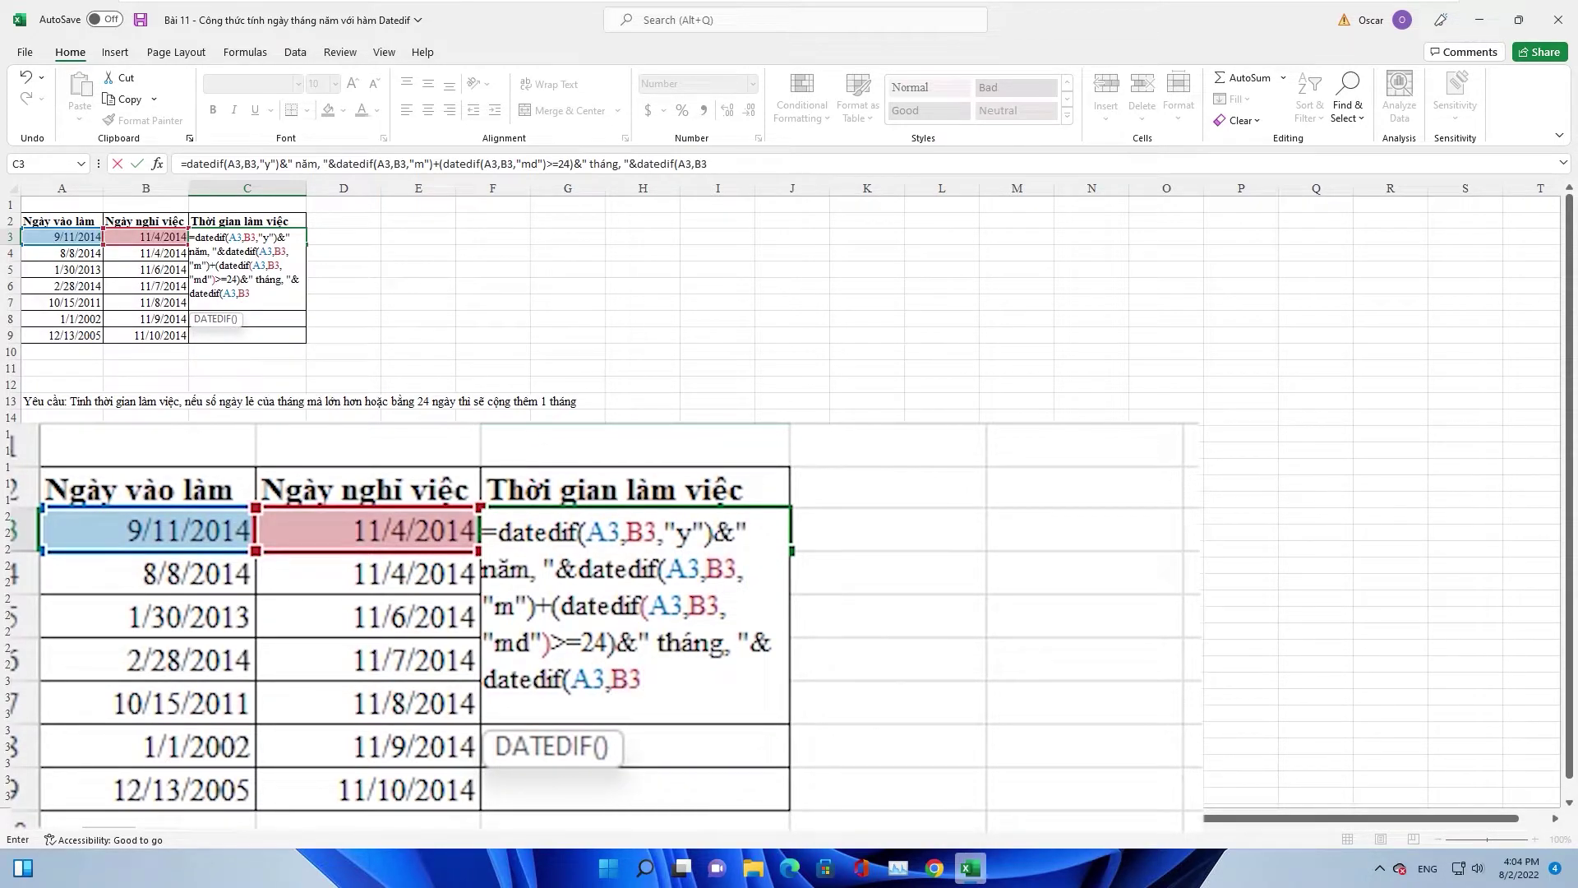
text(,")
text(m)
text(d")
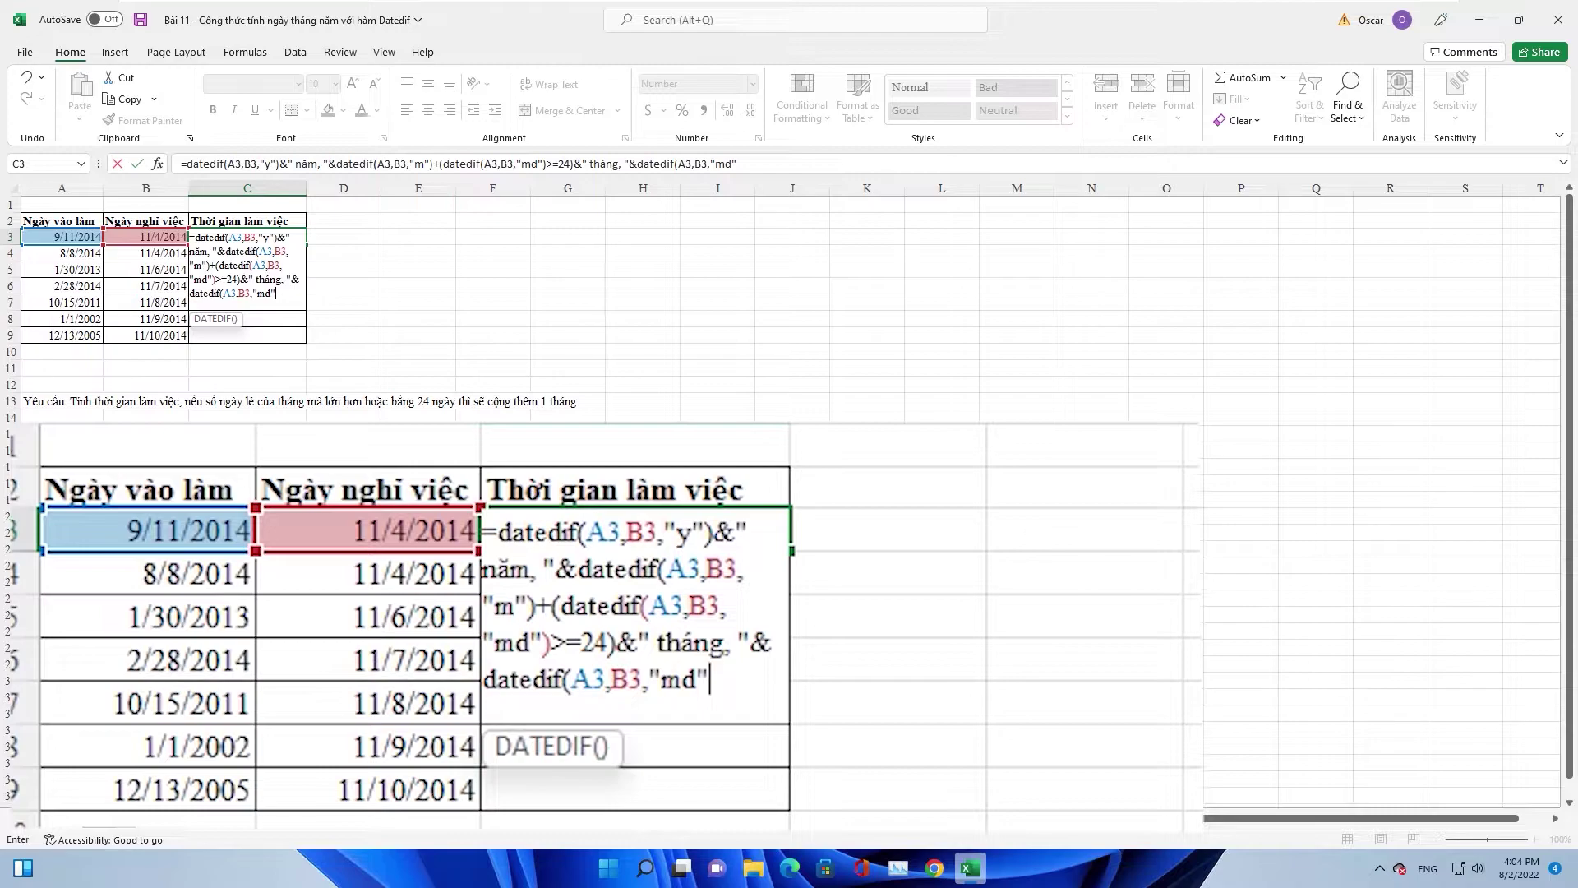
text()*)
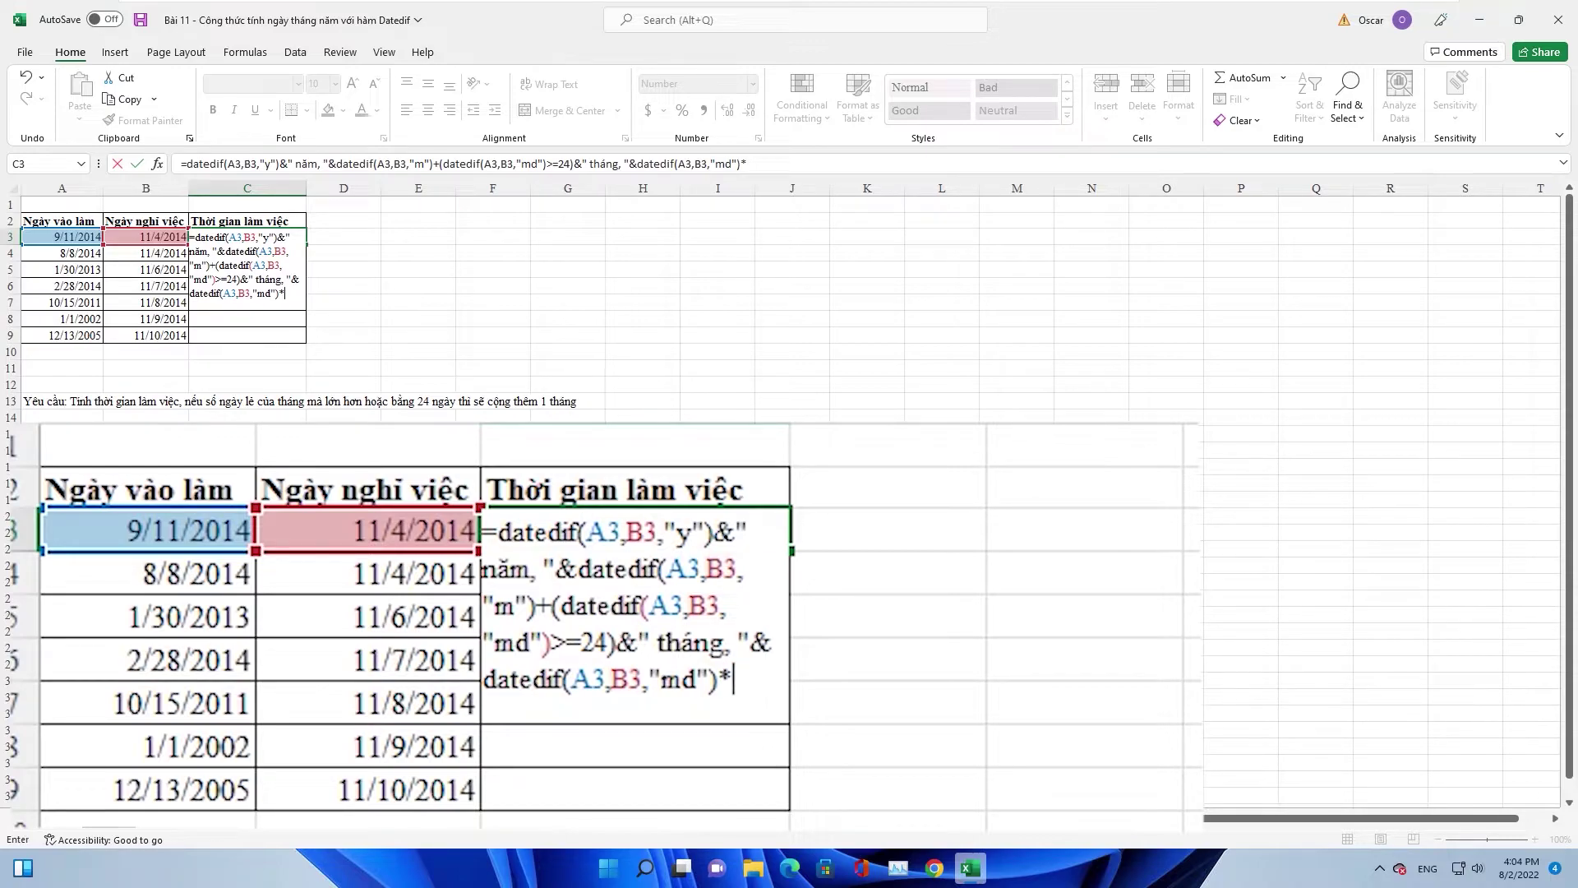
text(d)
key(BackSpace)
text(()
text(datedi)
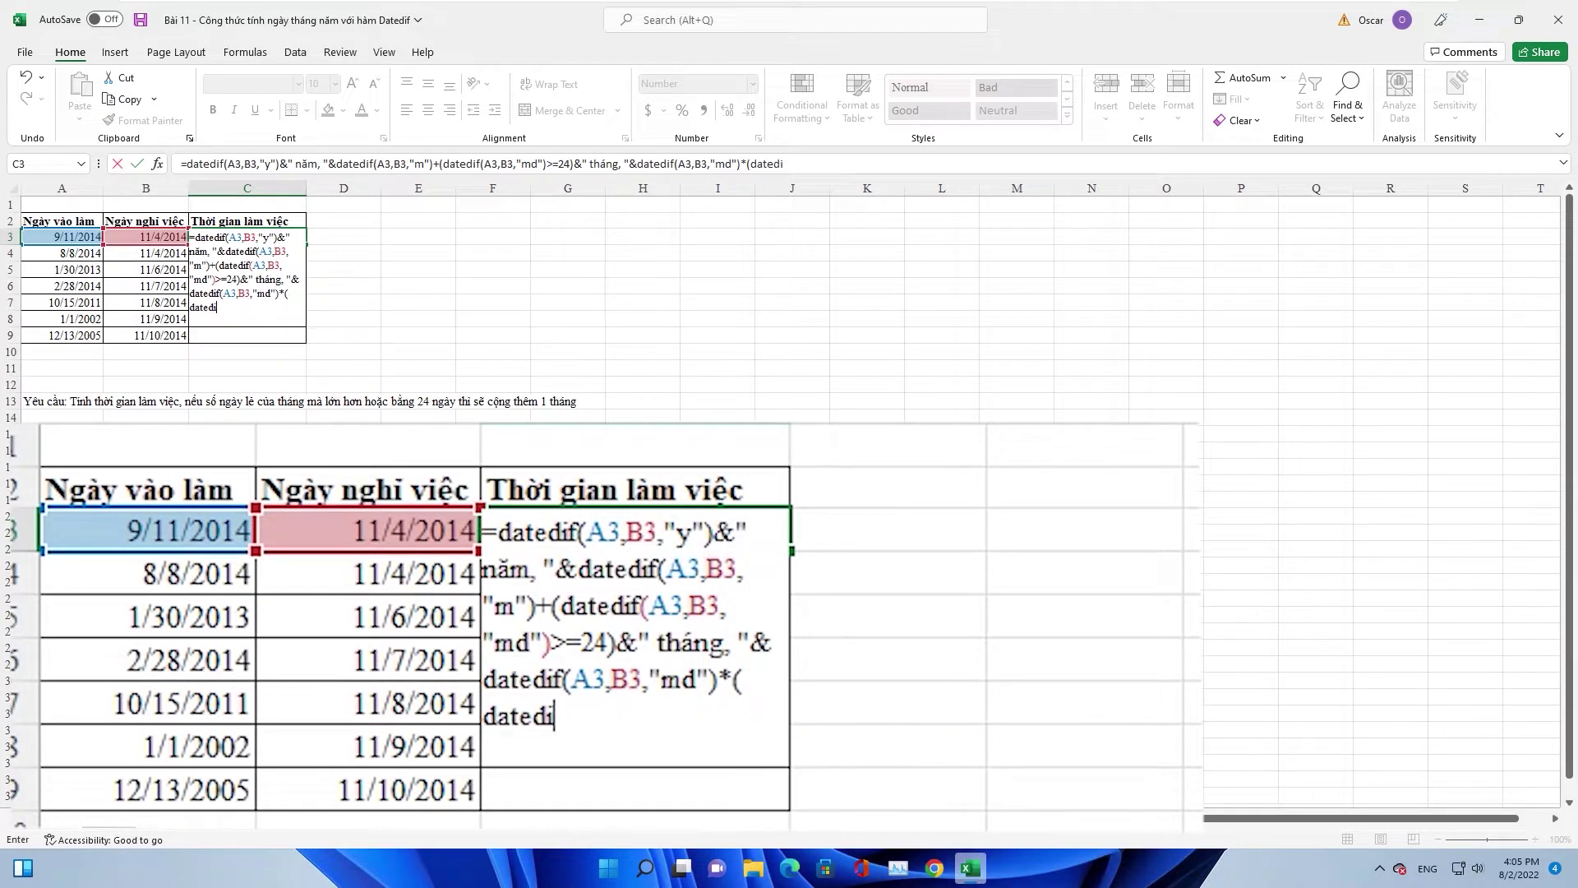
text(f()
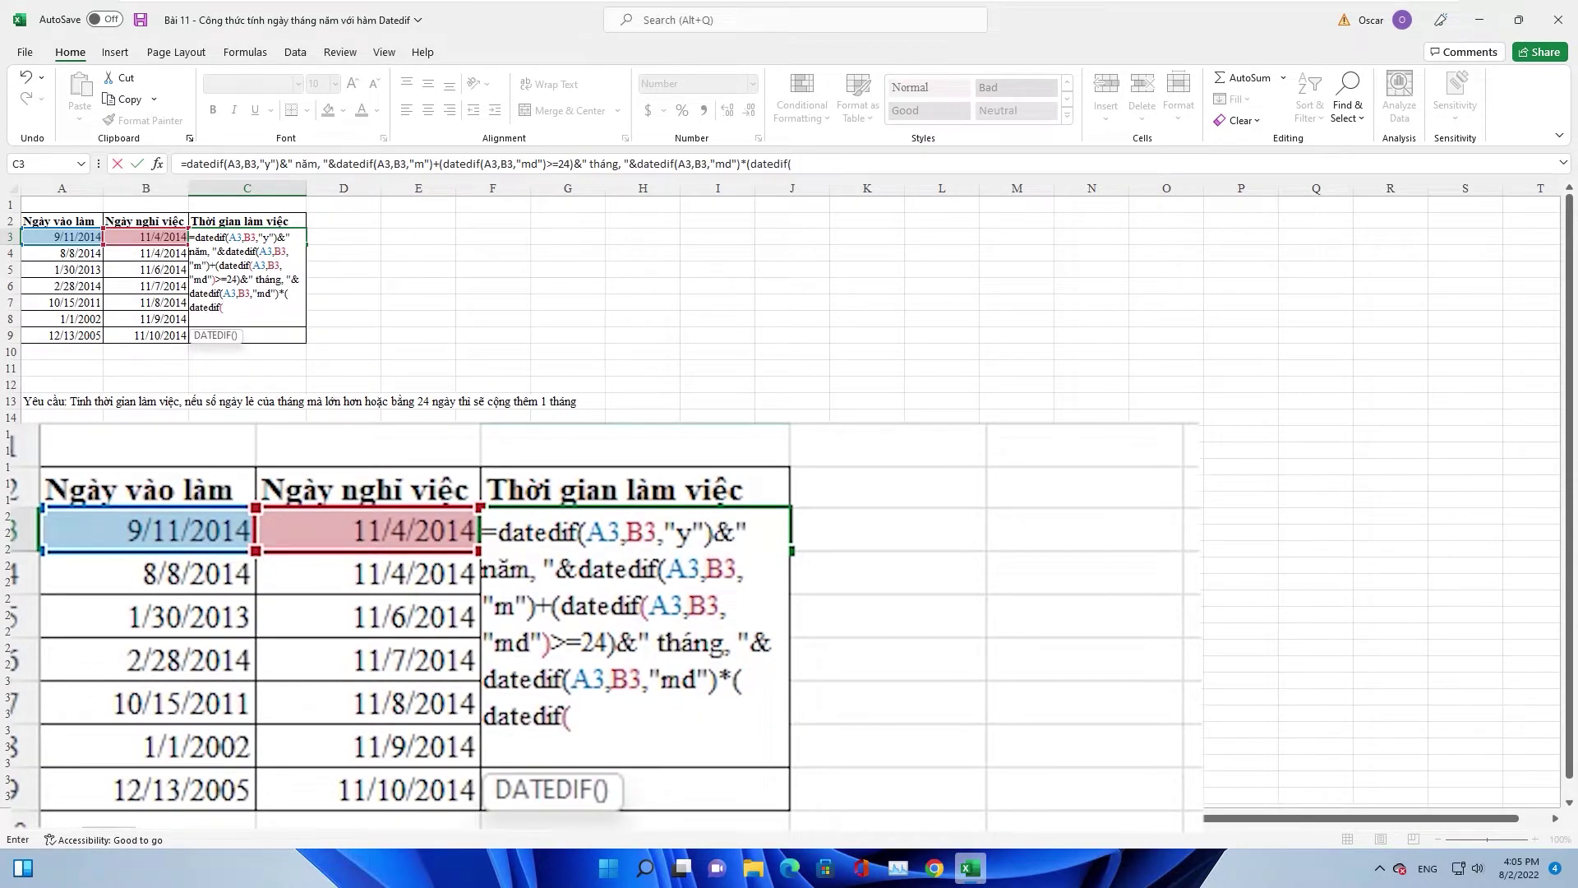
text(A3)
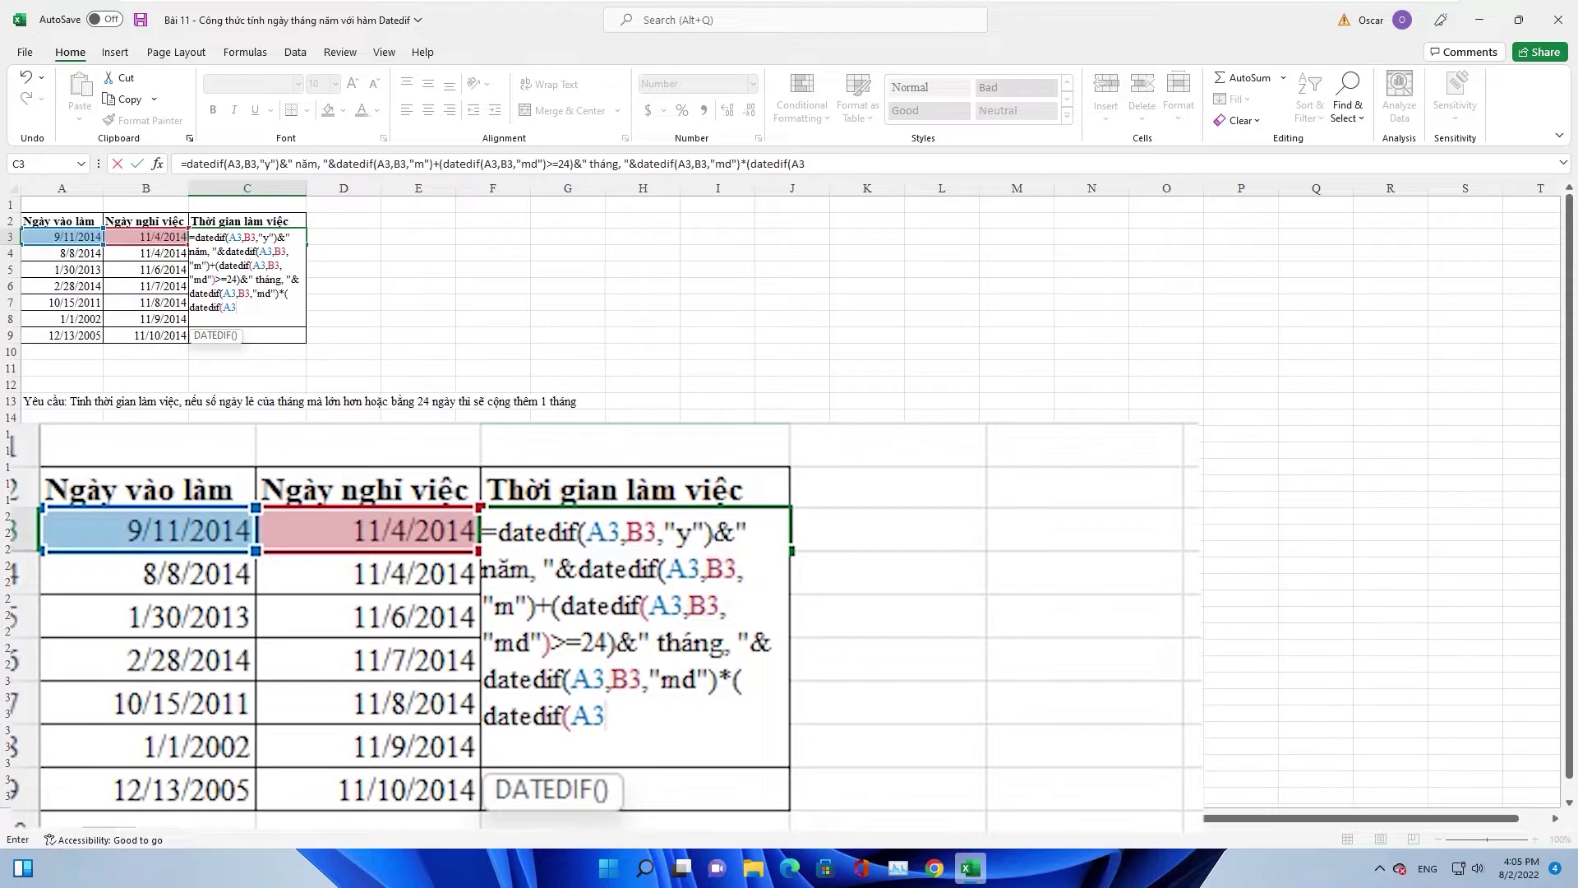
text(,B3,)
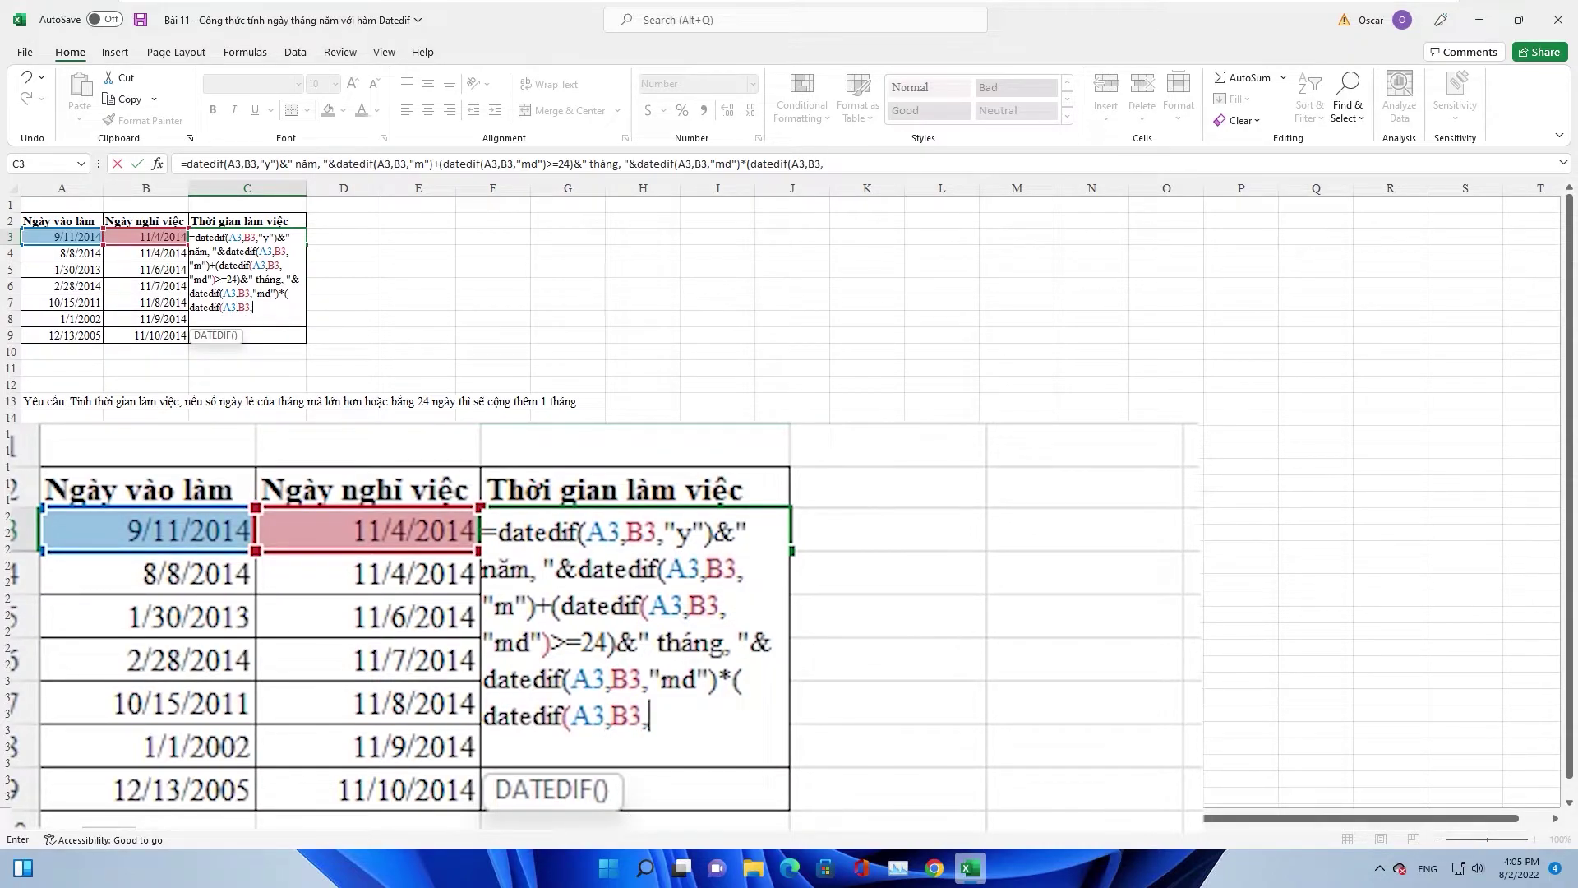
text("md)
text("))
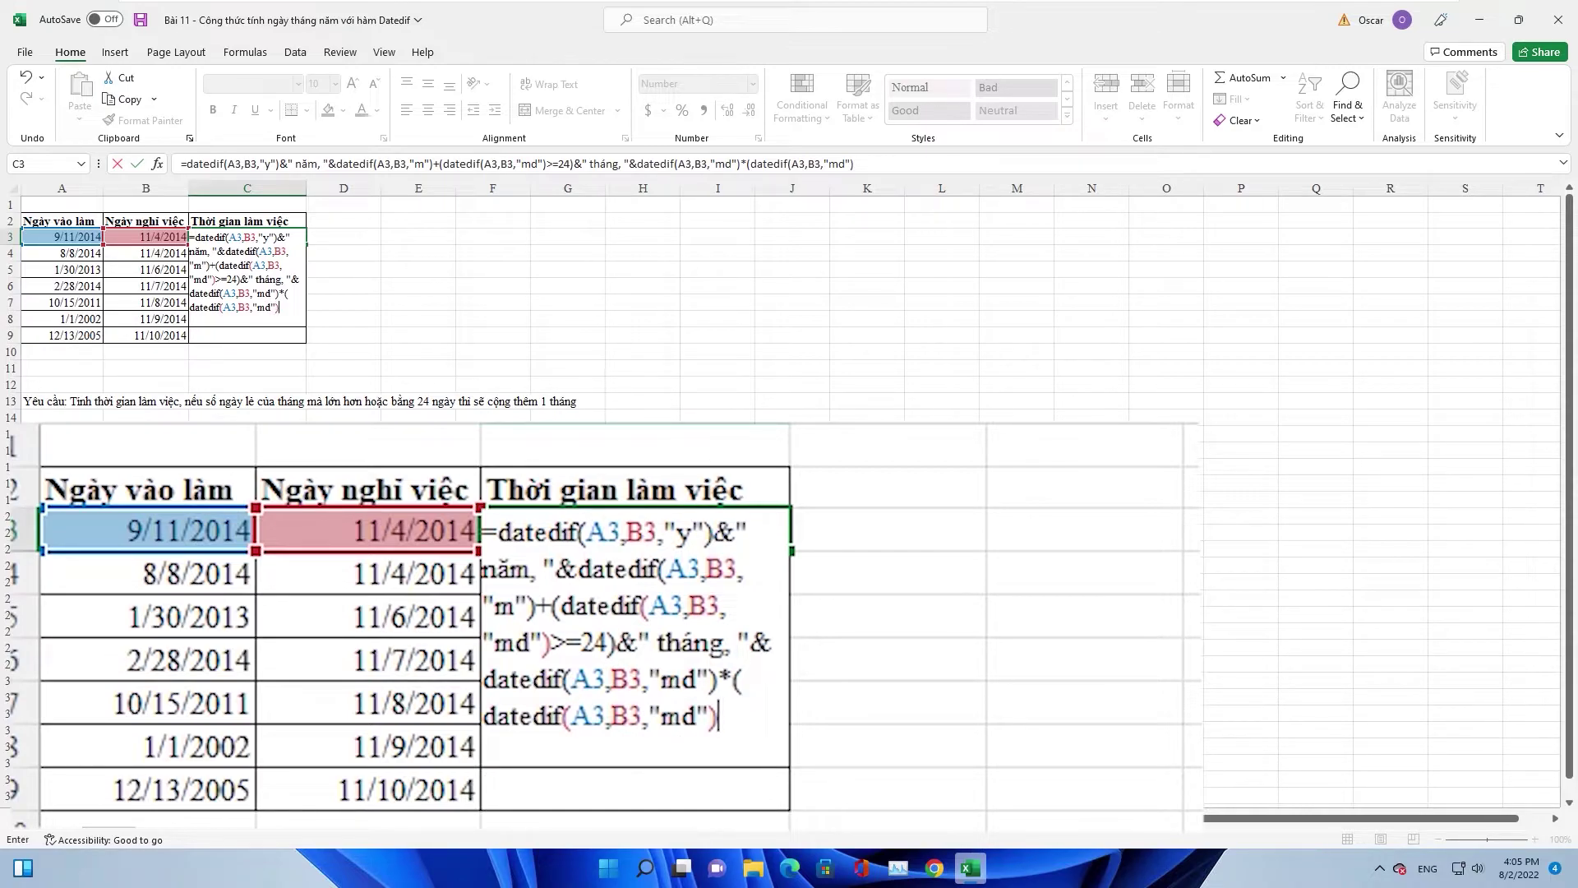
text(<)
text(24)
text())
text(&")
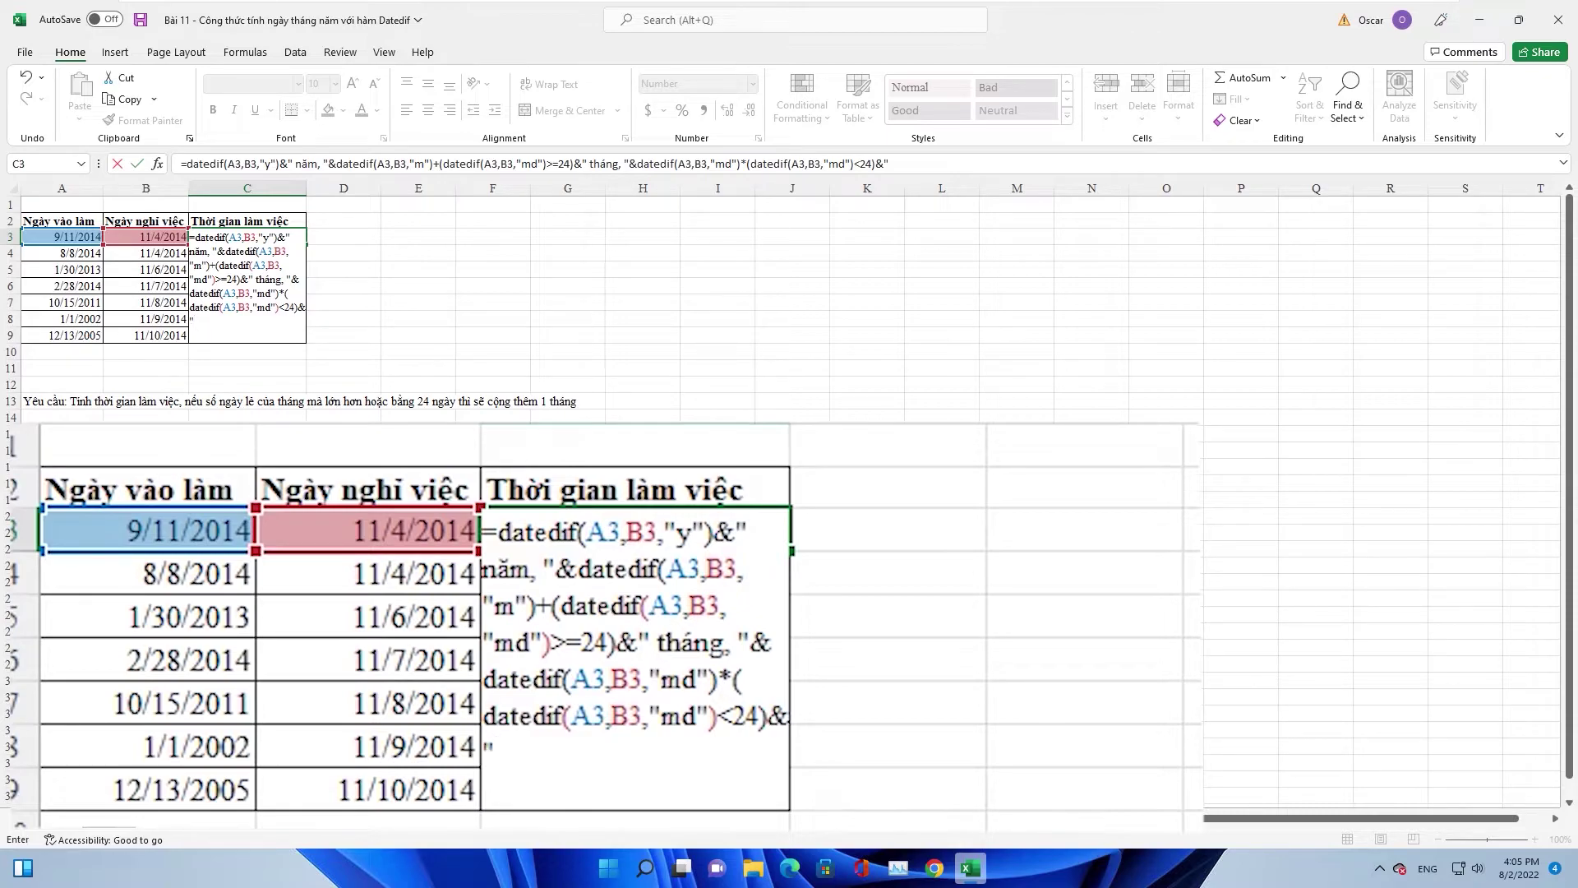
text( ngày)
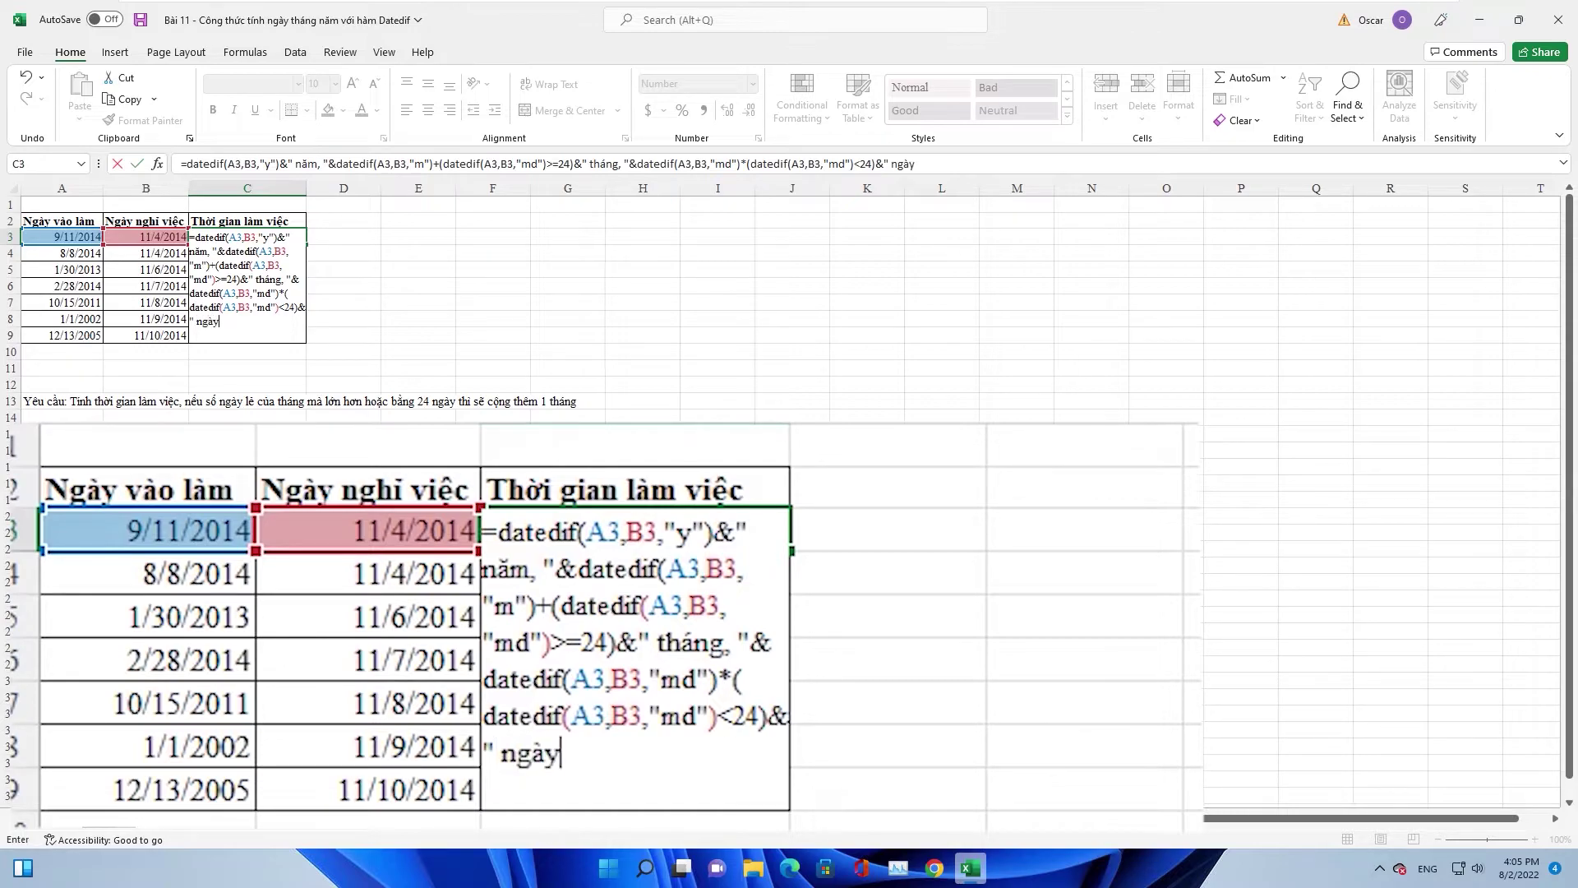
text(.)
text(")
key(Return)
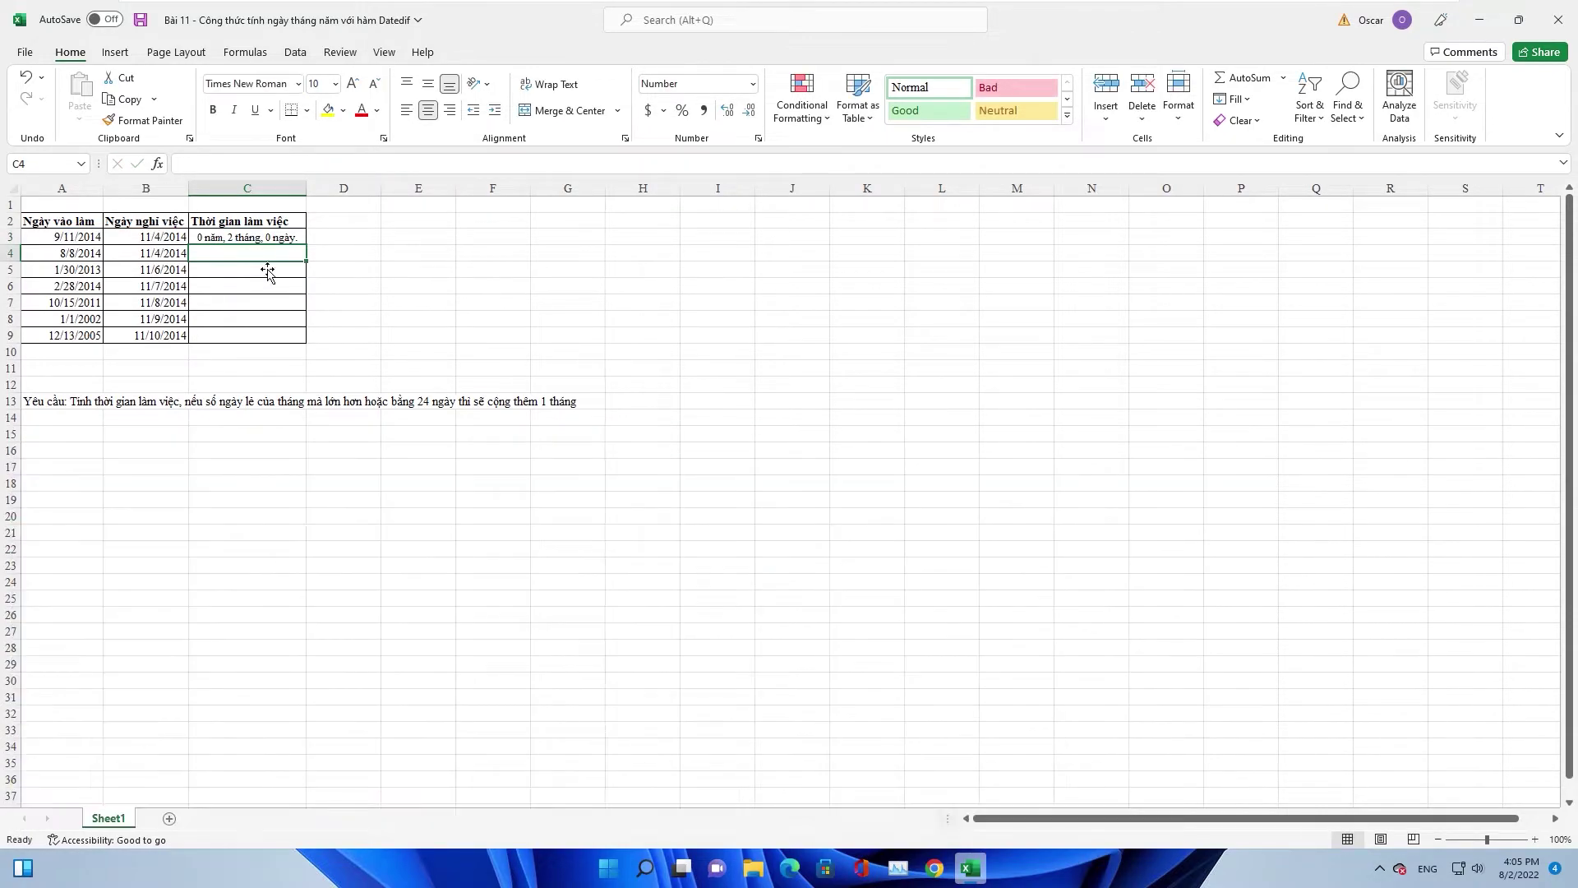
- Fill C3's formula down to C9, then check the formula copied into C4
click(255, 238)
drag(306, 244, 306, 337)
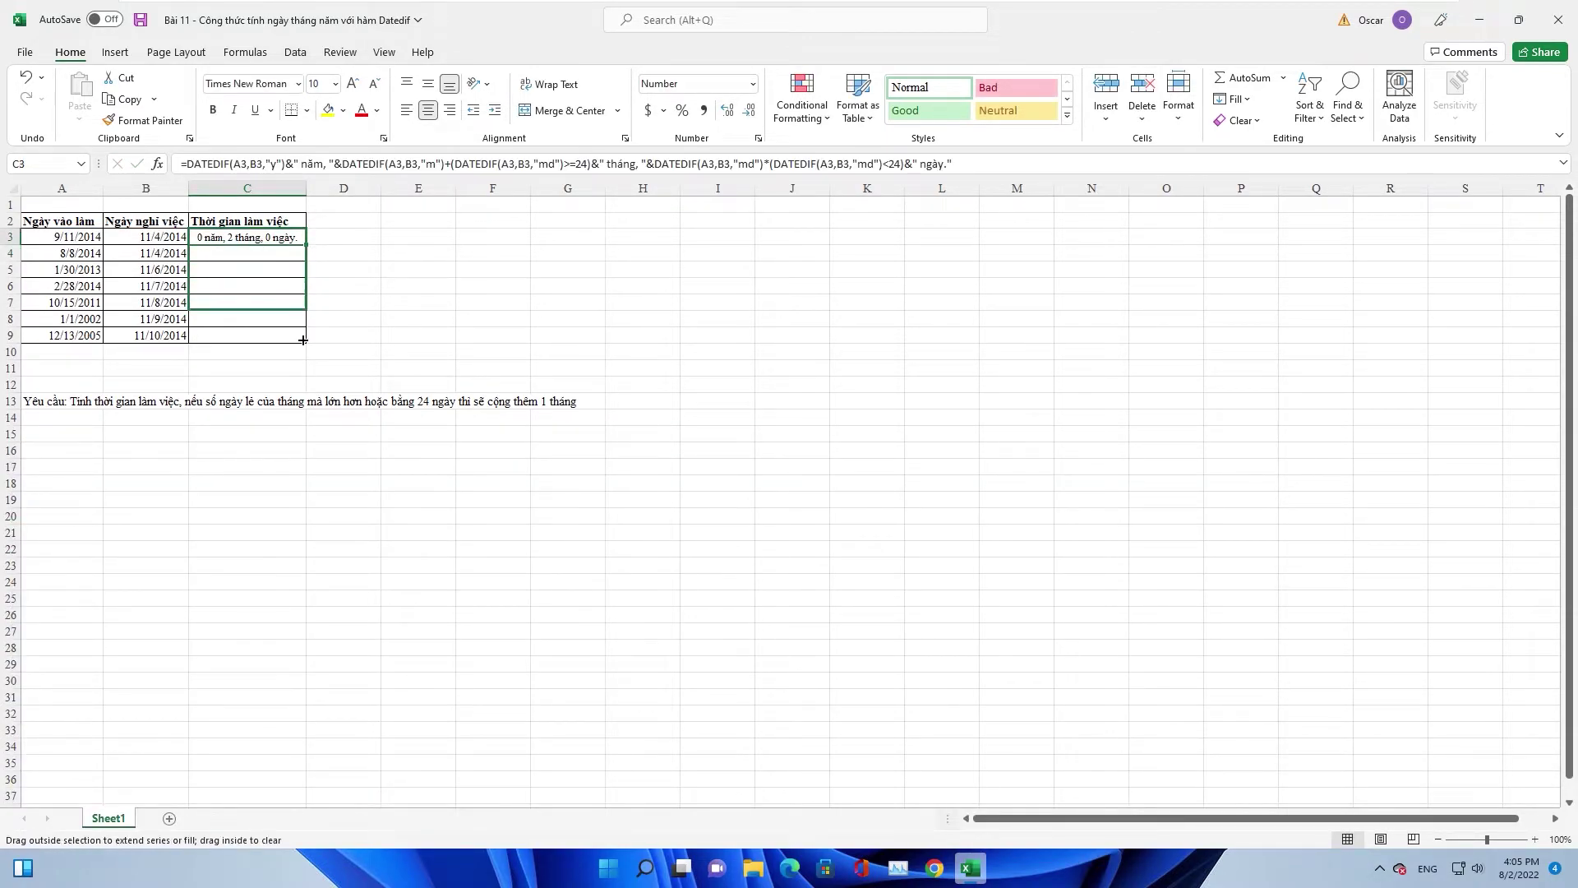
click(354, 262)
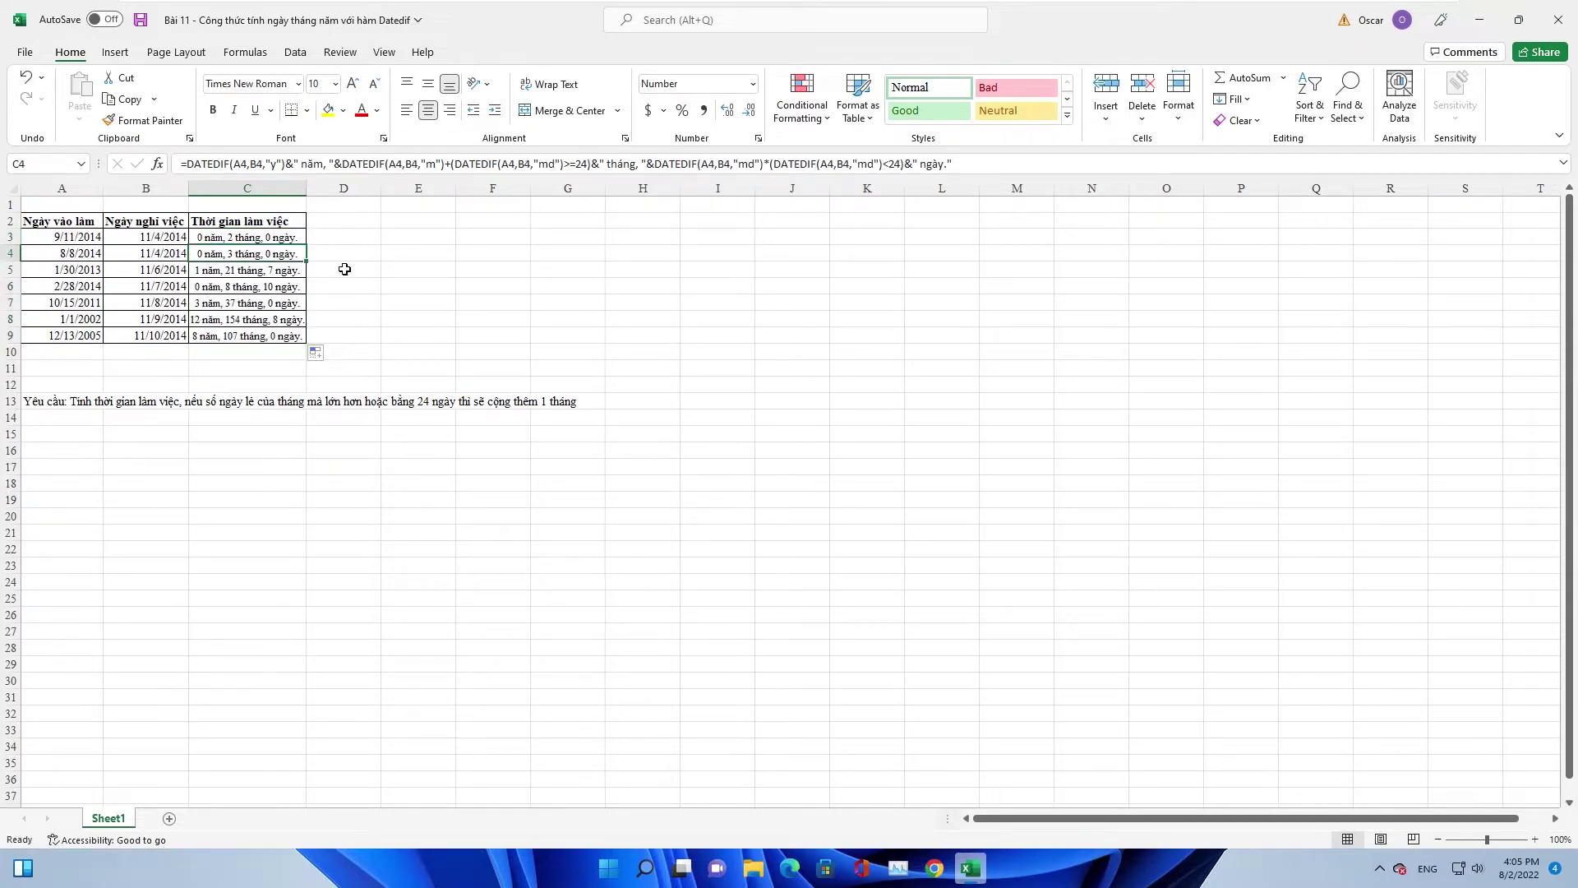
click(245, 263)
click(339, 260)
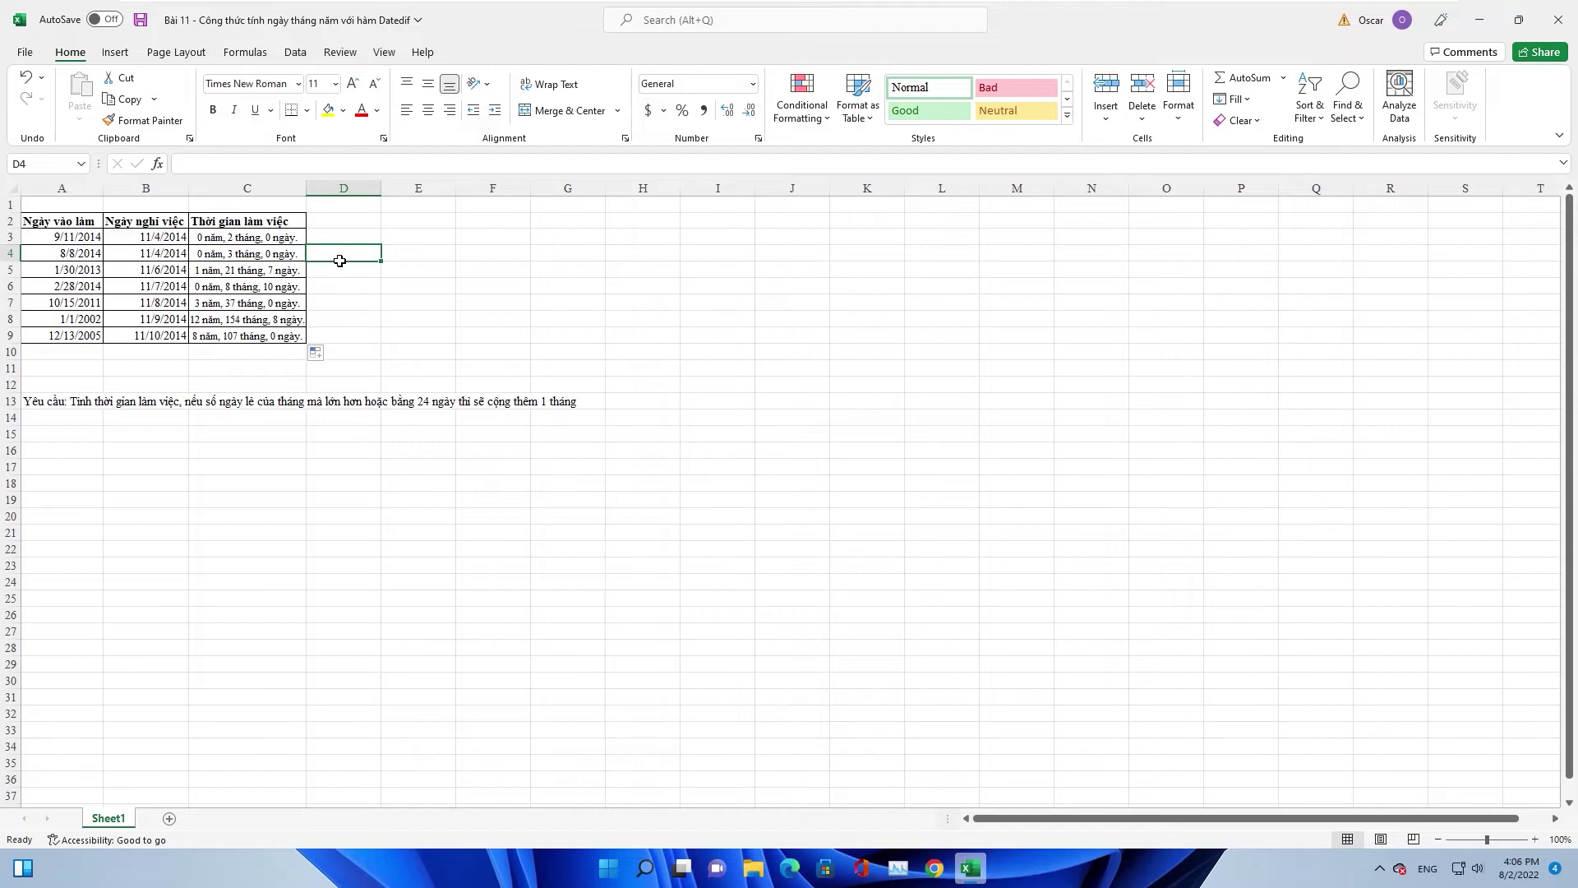
- In D4, start =DATEDIF(A4,B4,"y")&" năm, "&DATEDIF( for the years part
text(=datedif)
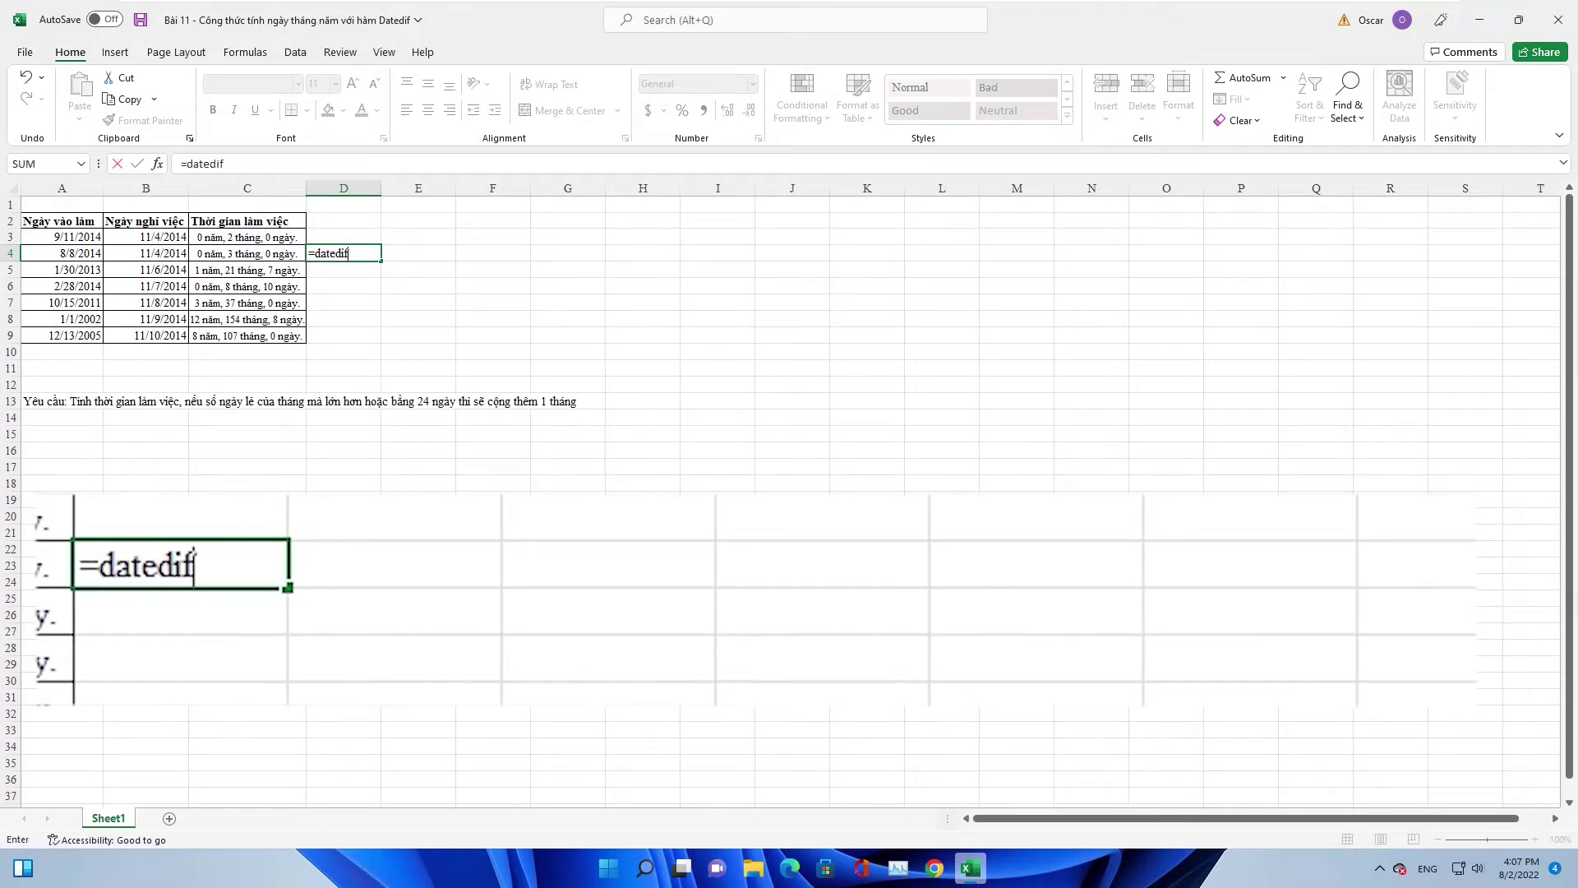
text(()
click(70, 256)
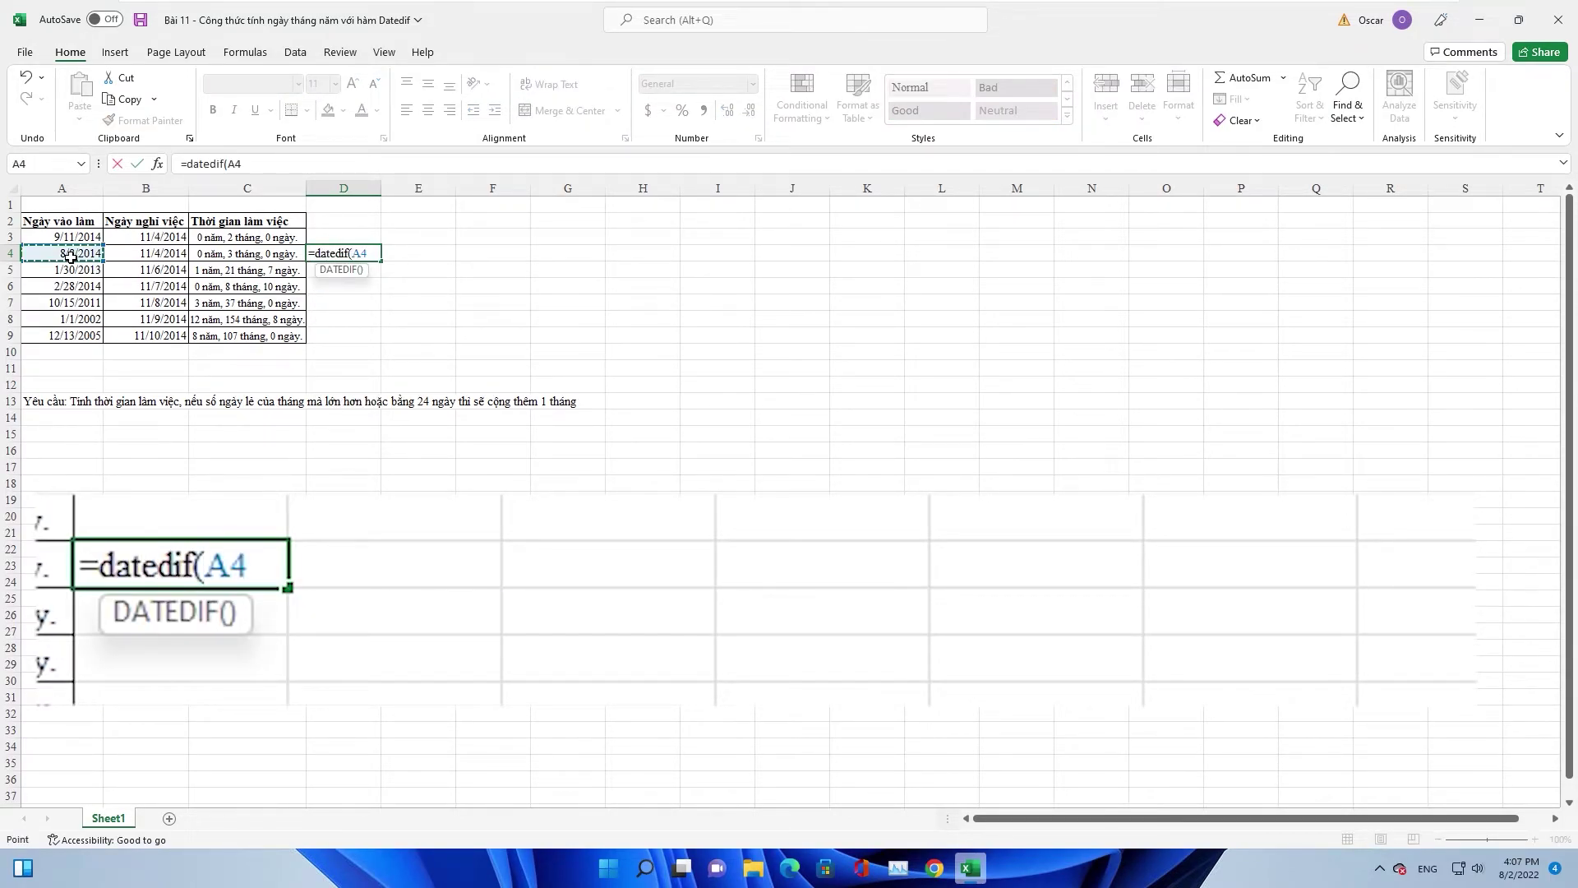
text(,)
click(151, 258)
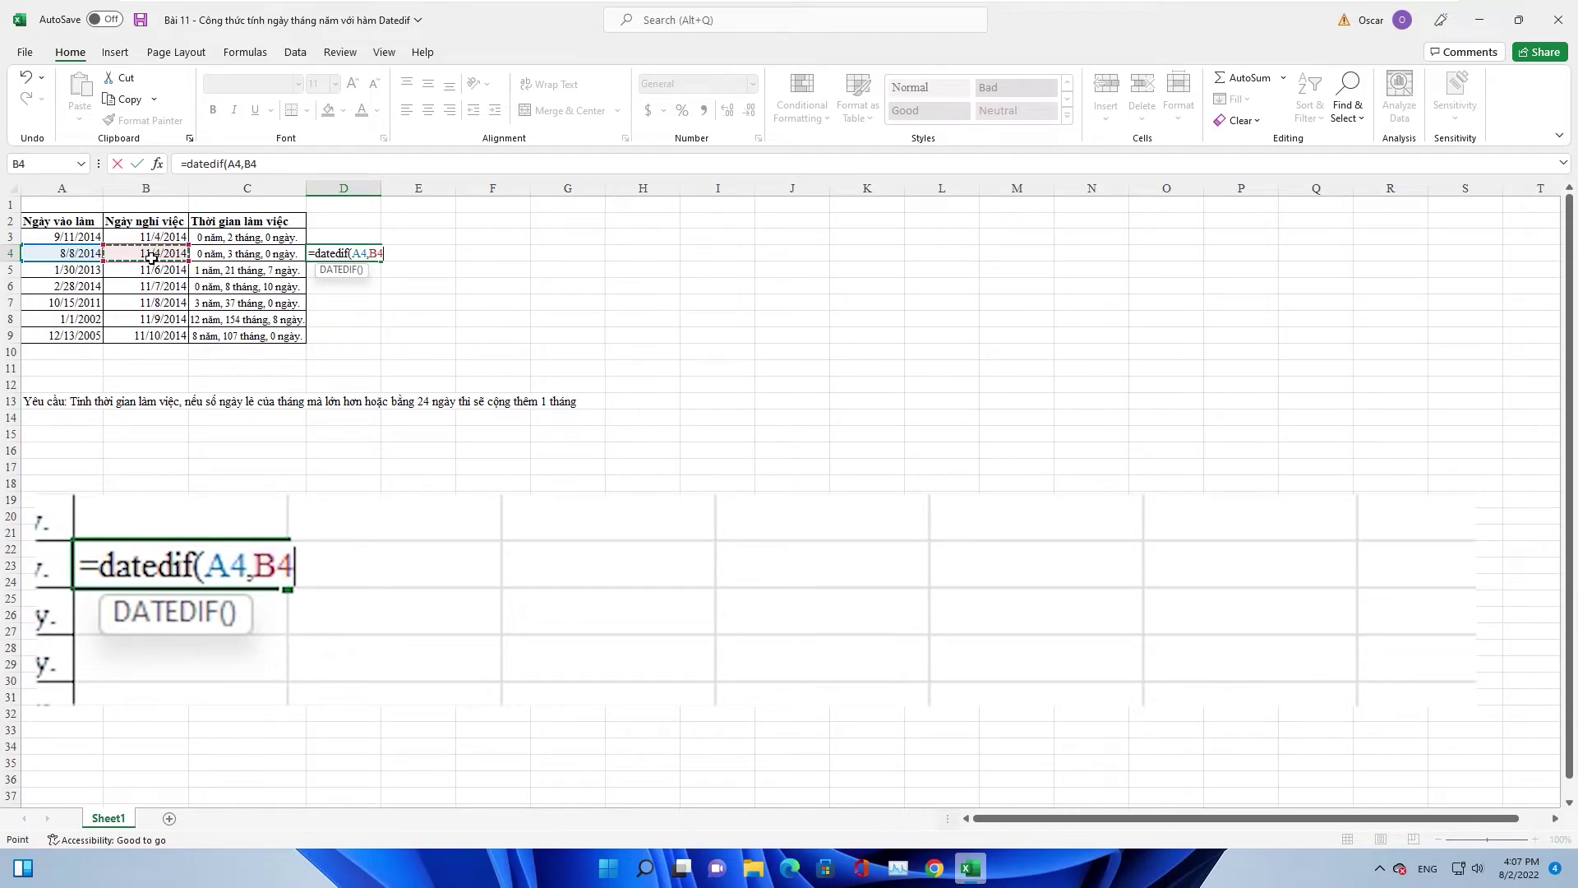
text(,"y)
text("))
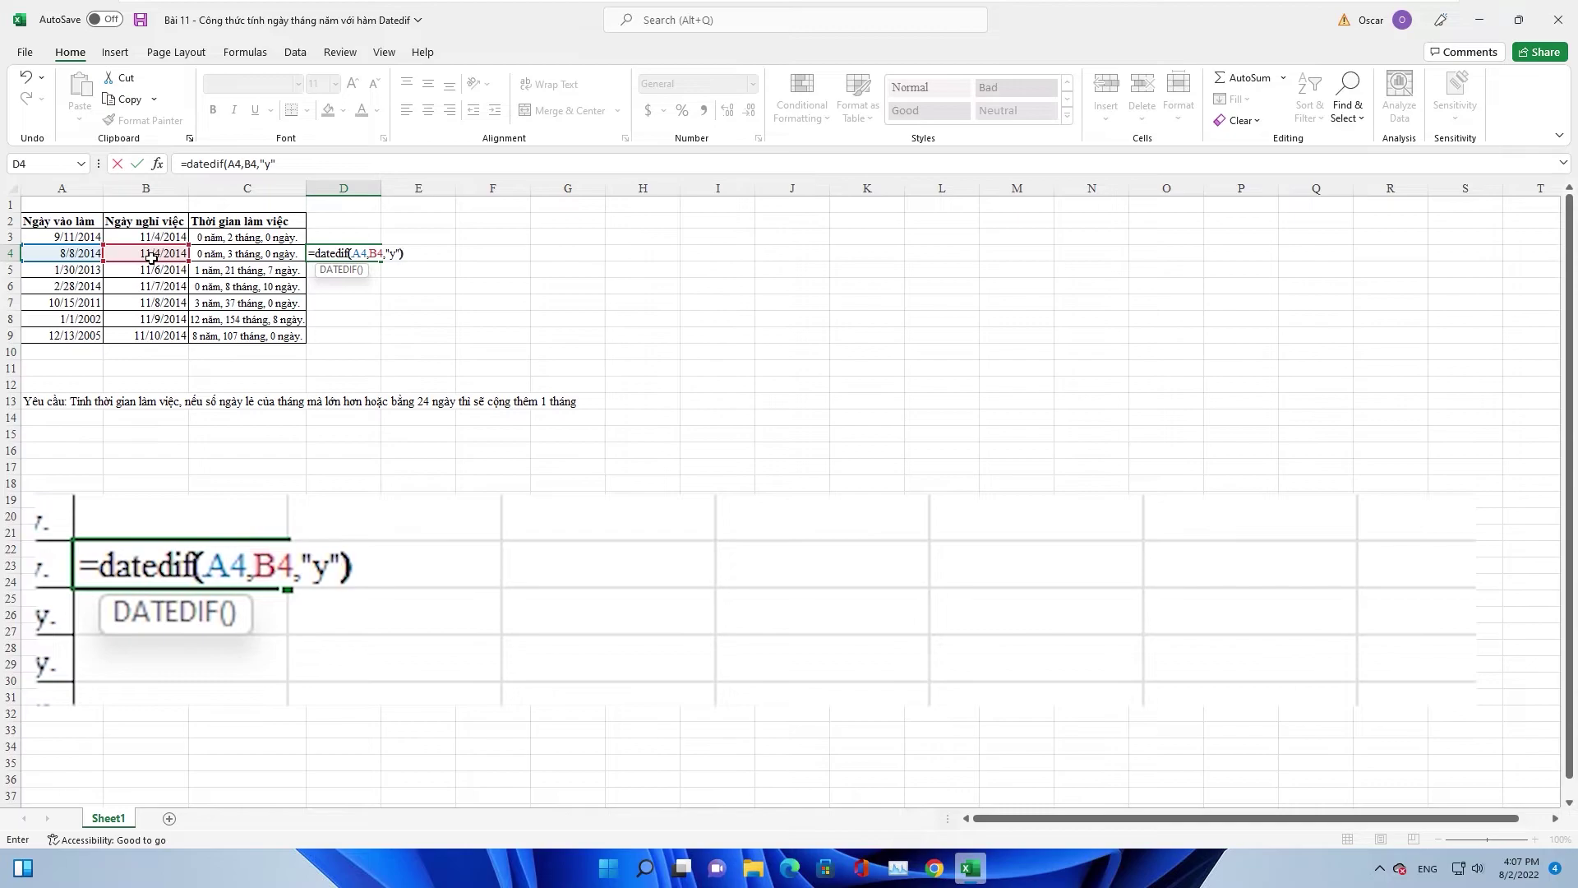
text(&)
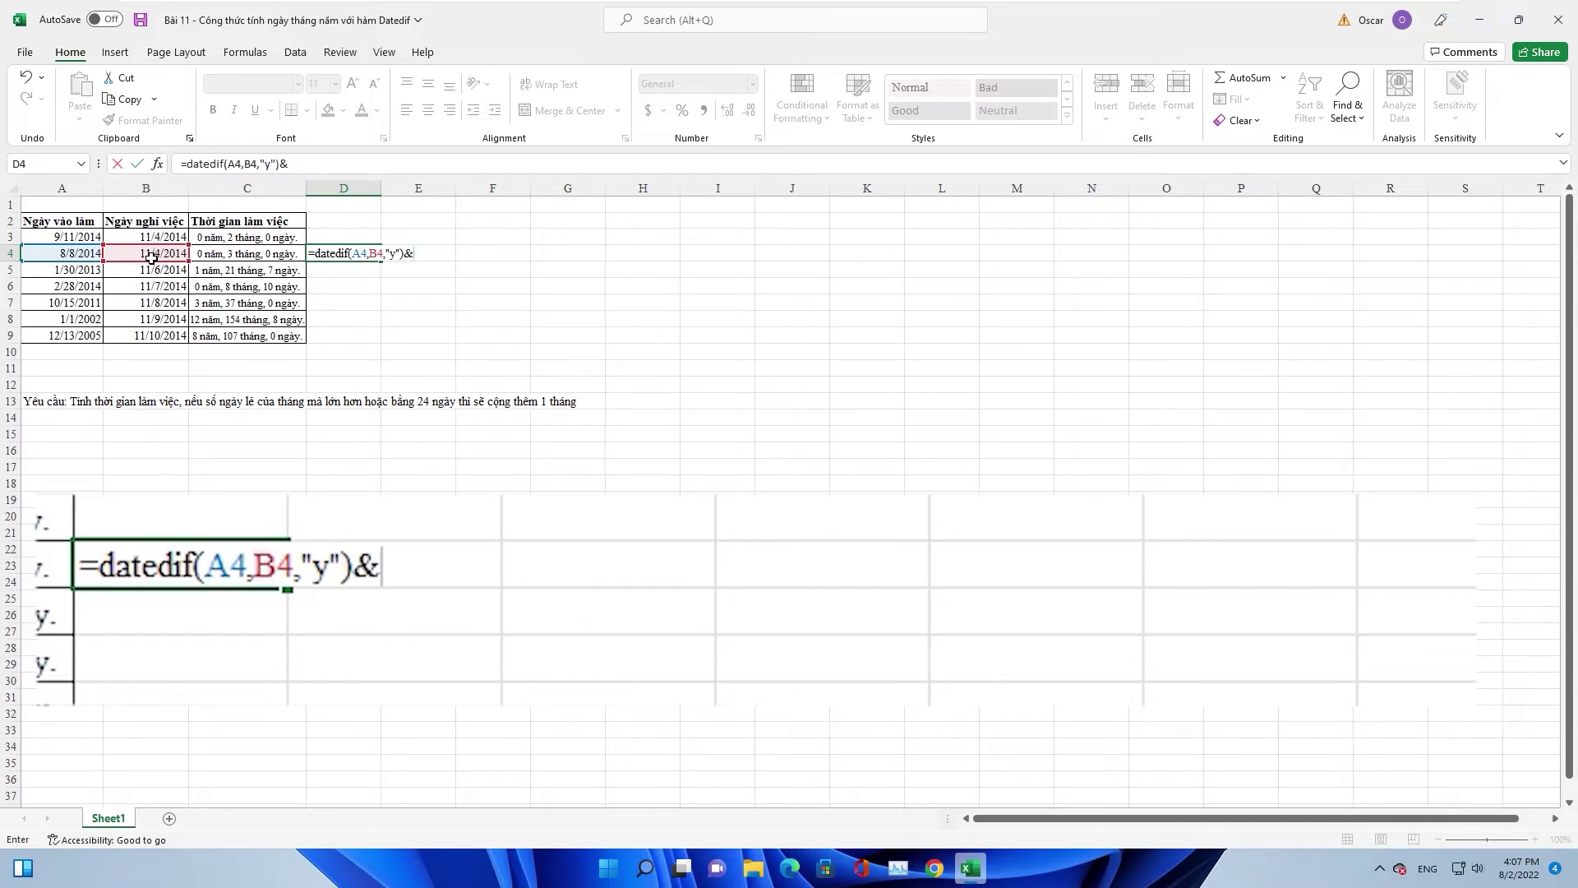
text(" năm)
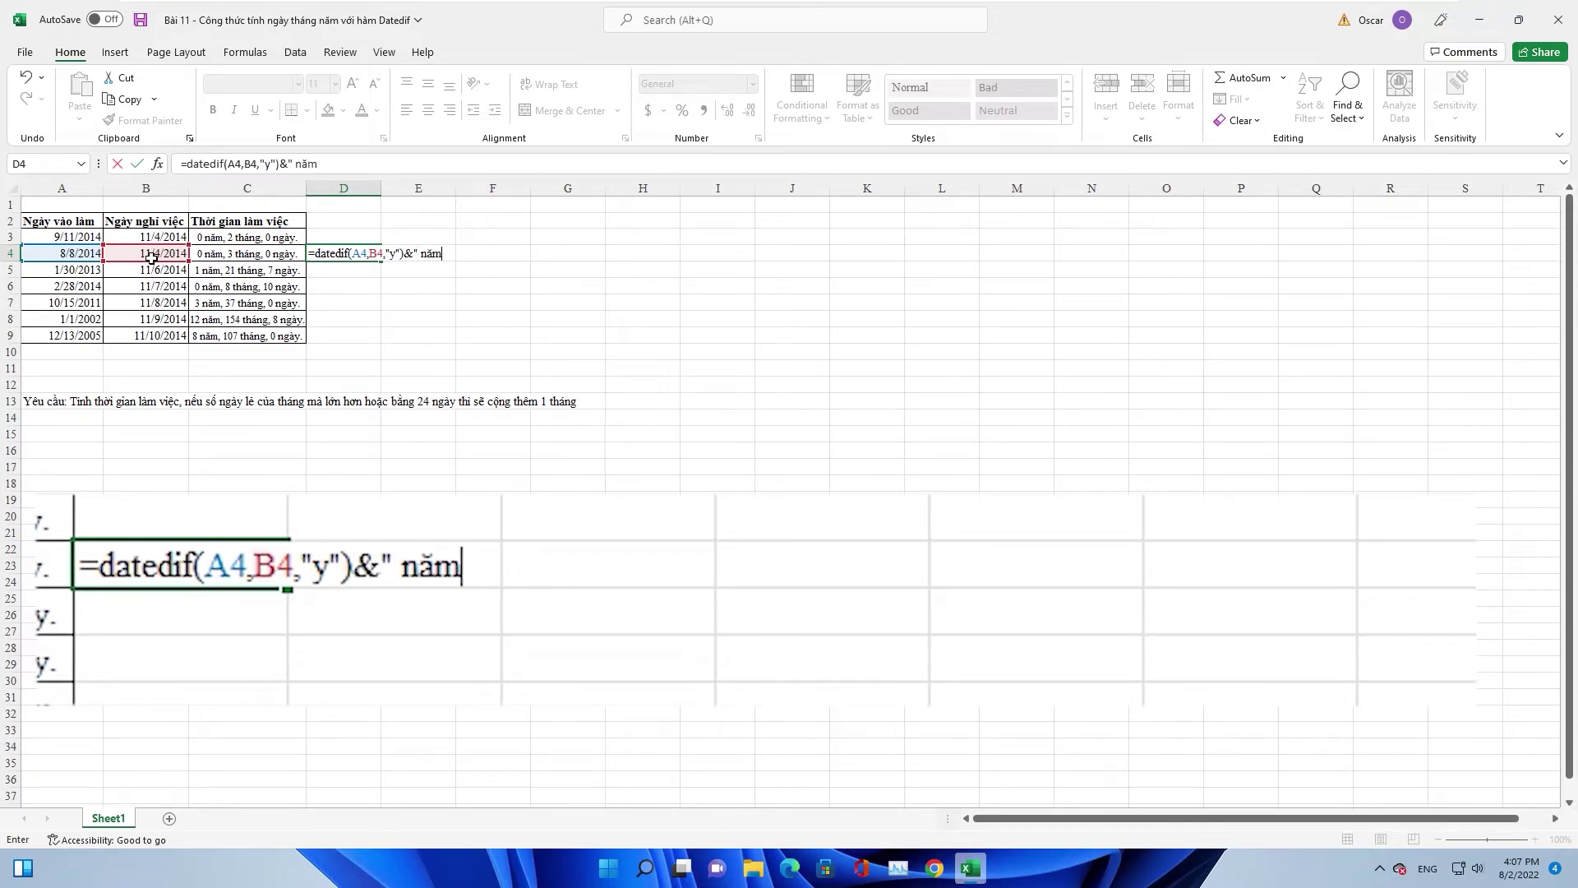
text(, ")
text(&dated)
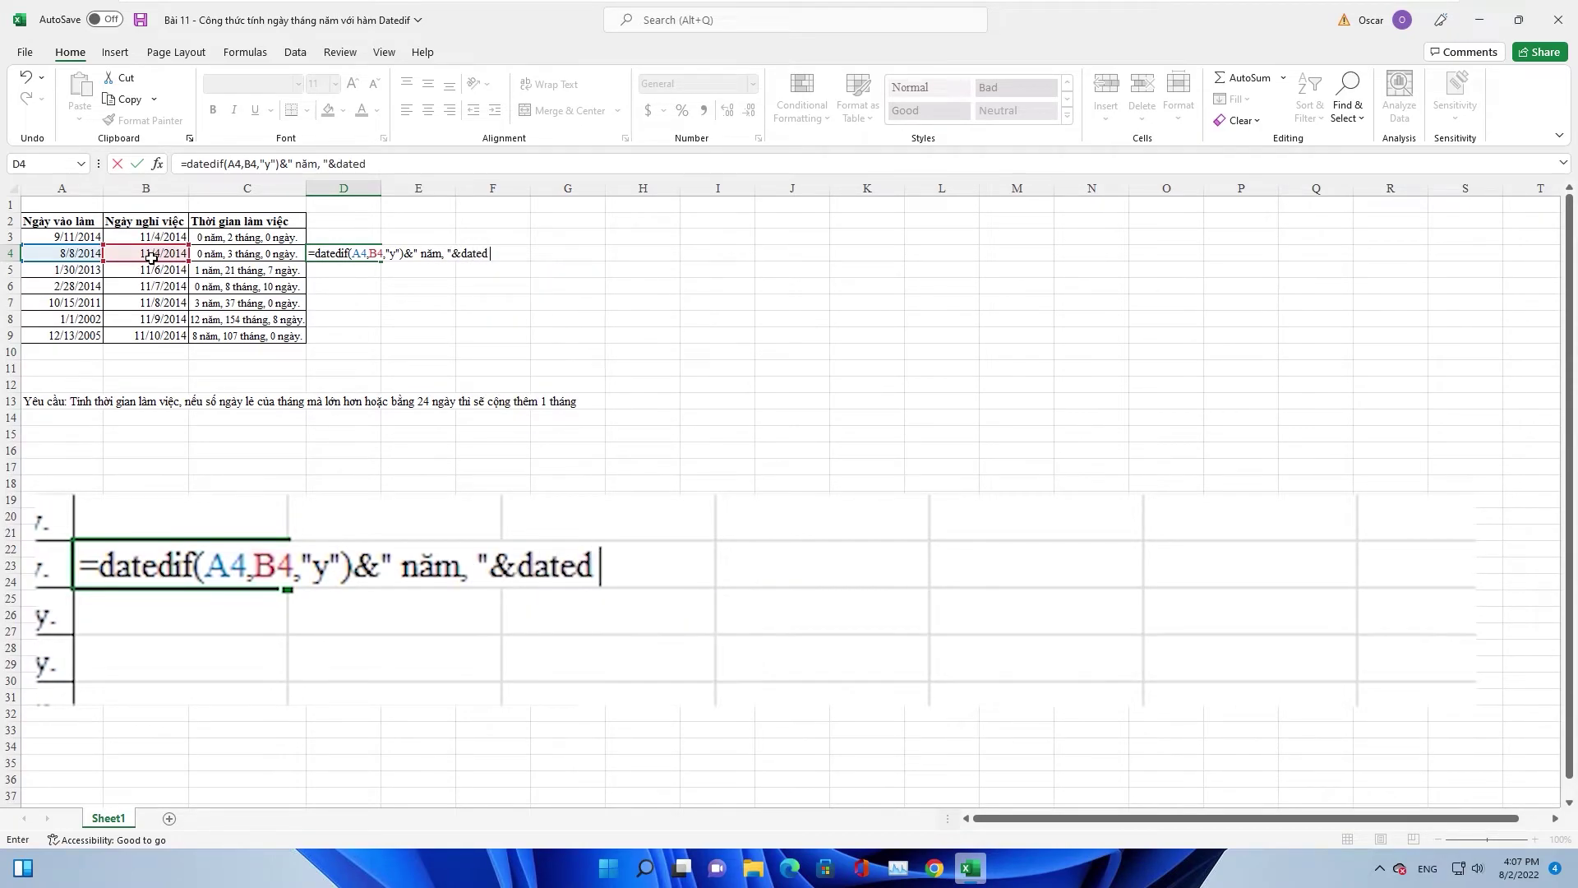
text(if()
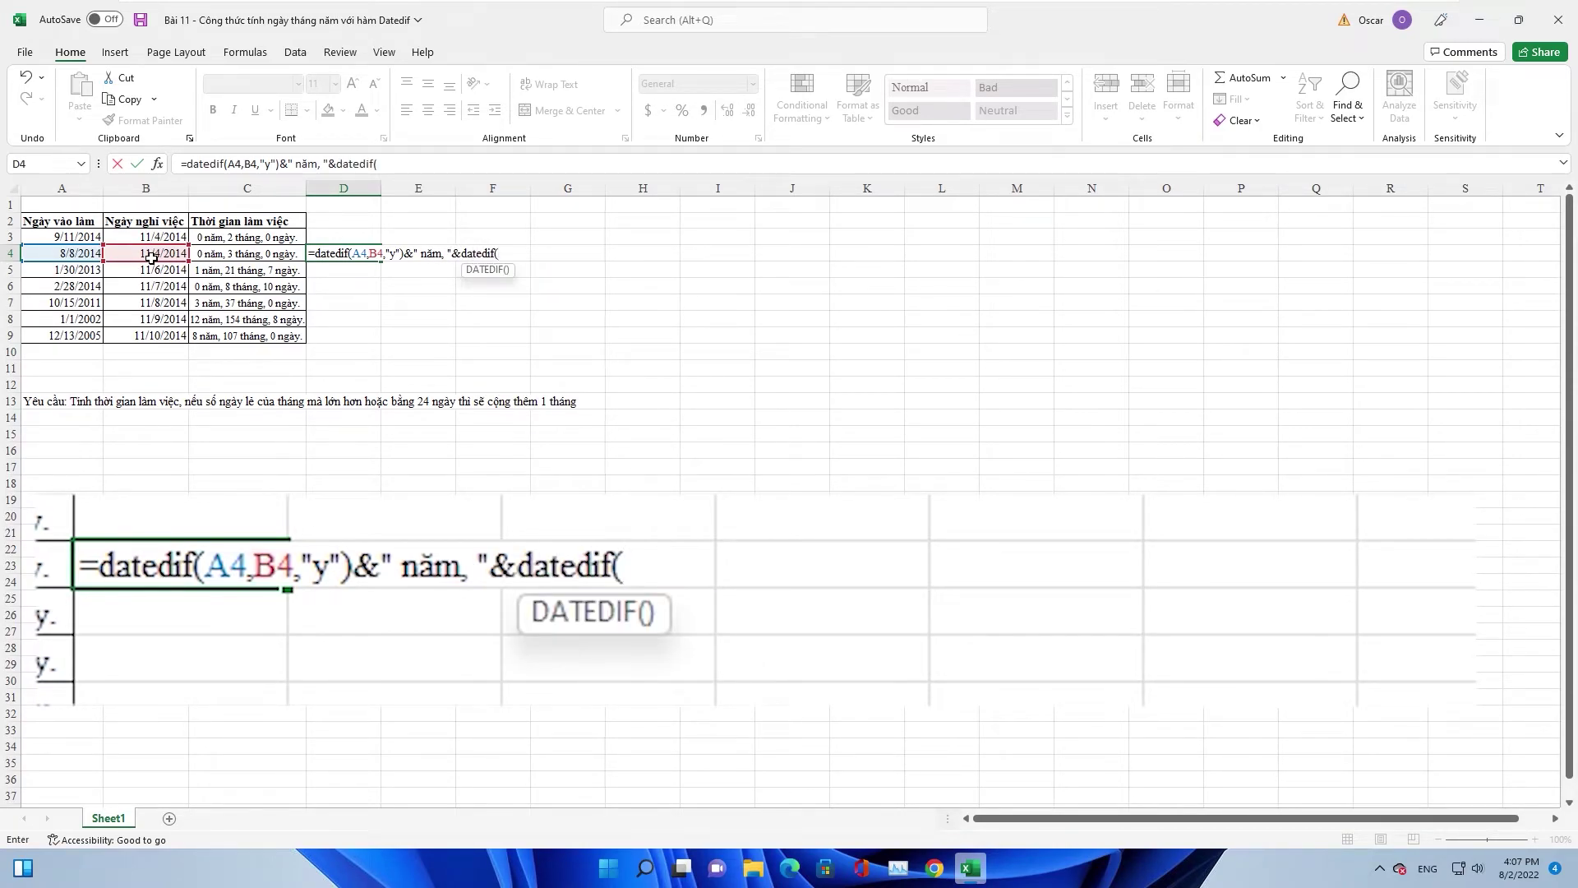
- Add the months term (A4,B4,"ym") with " tháng, " and days term (A4,B4,"md") with " ngày."
click(74, 257)
text(,)
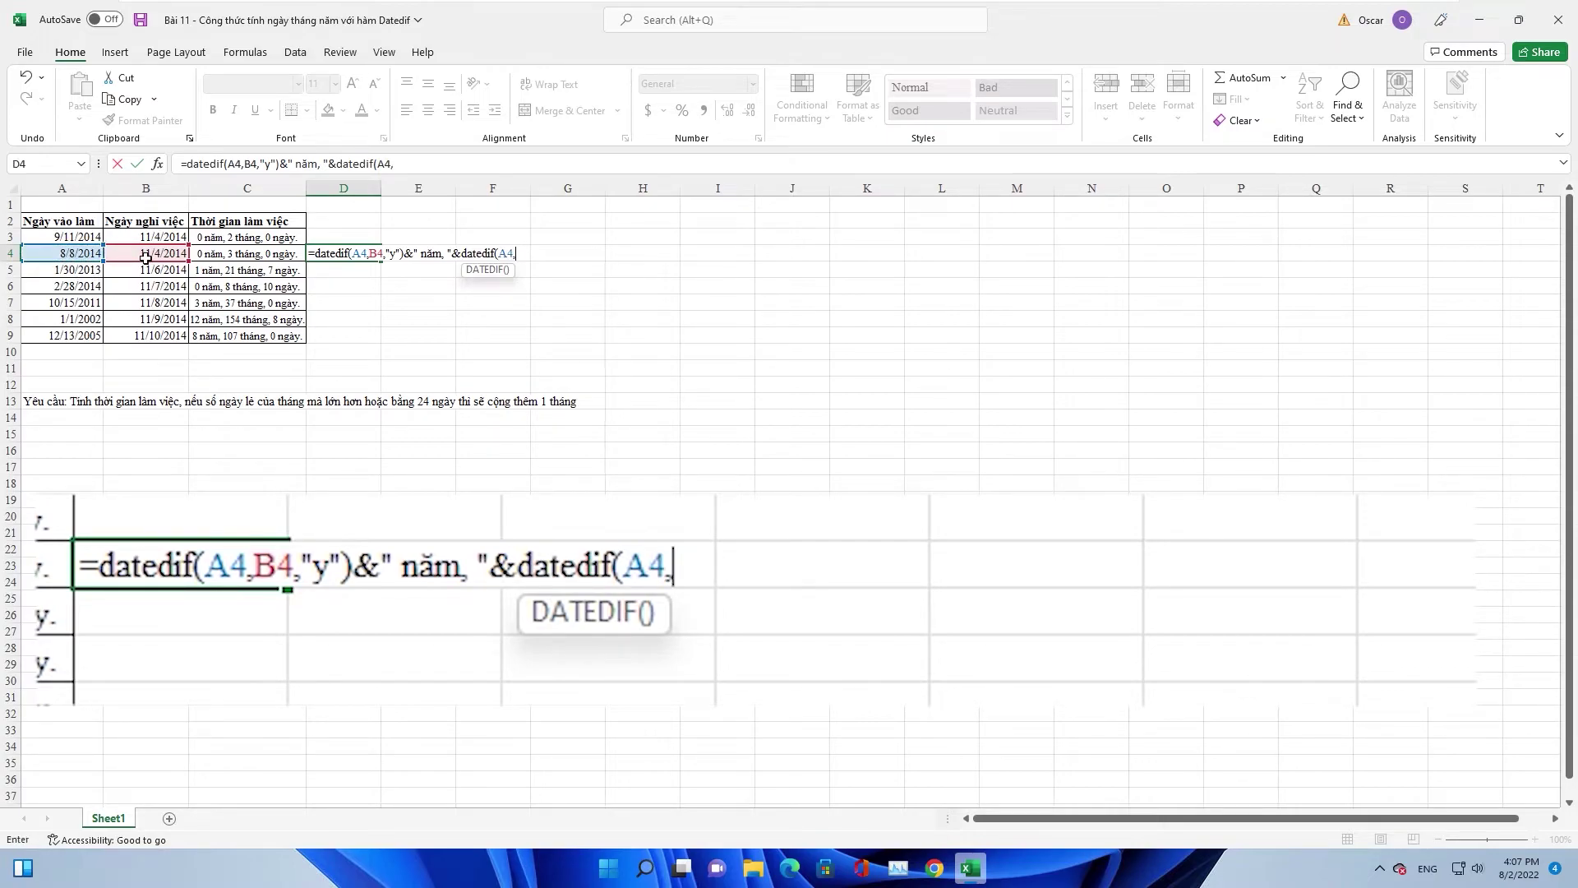
click(146, 257)
text(,)
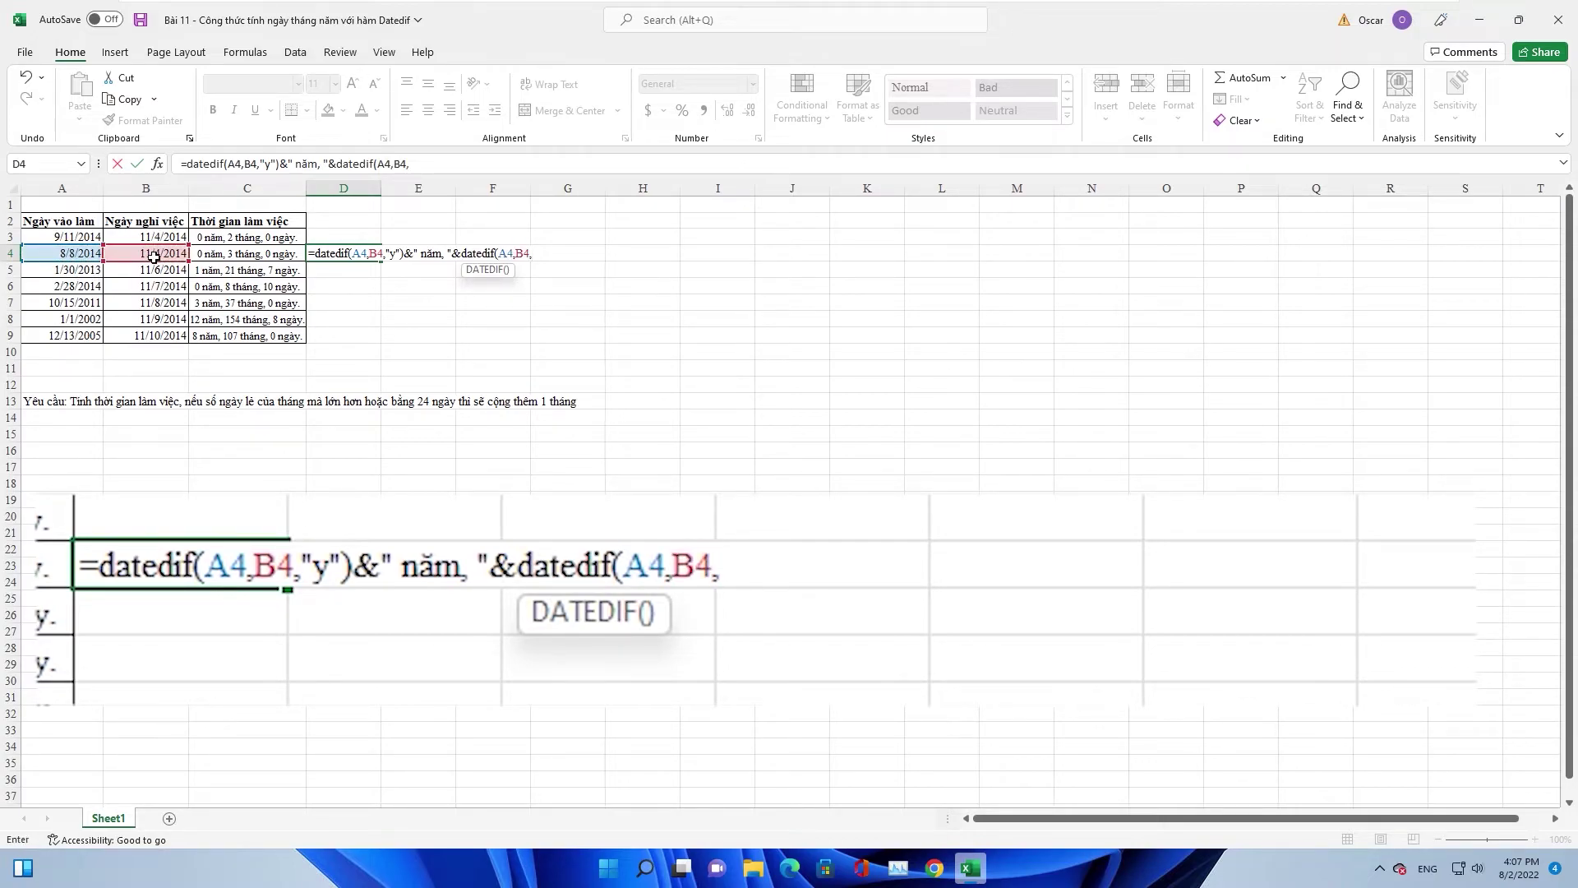
text(")
text(ym")
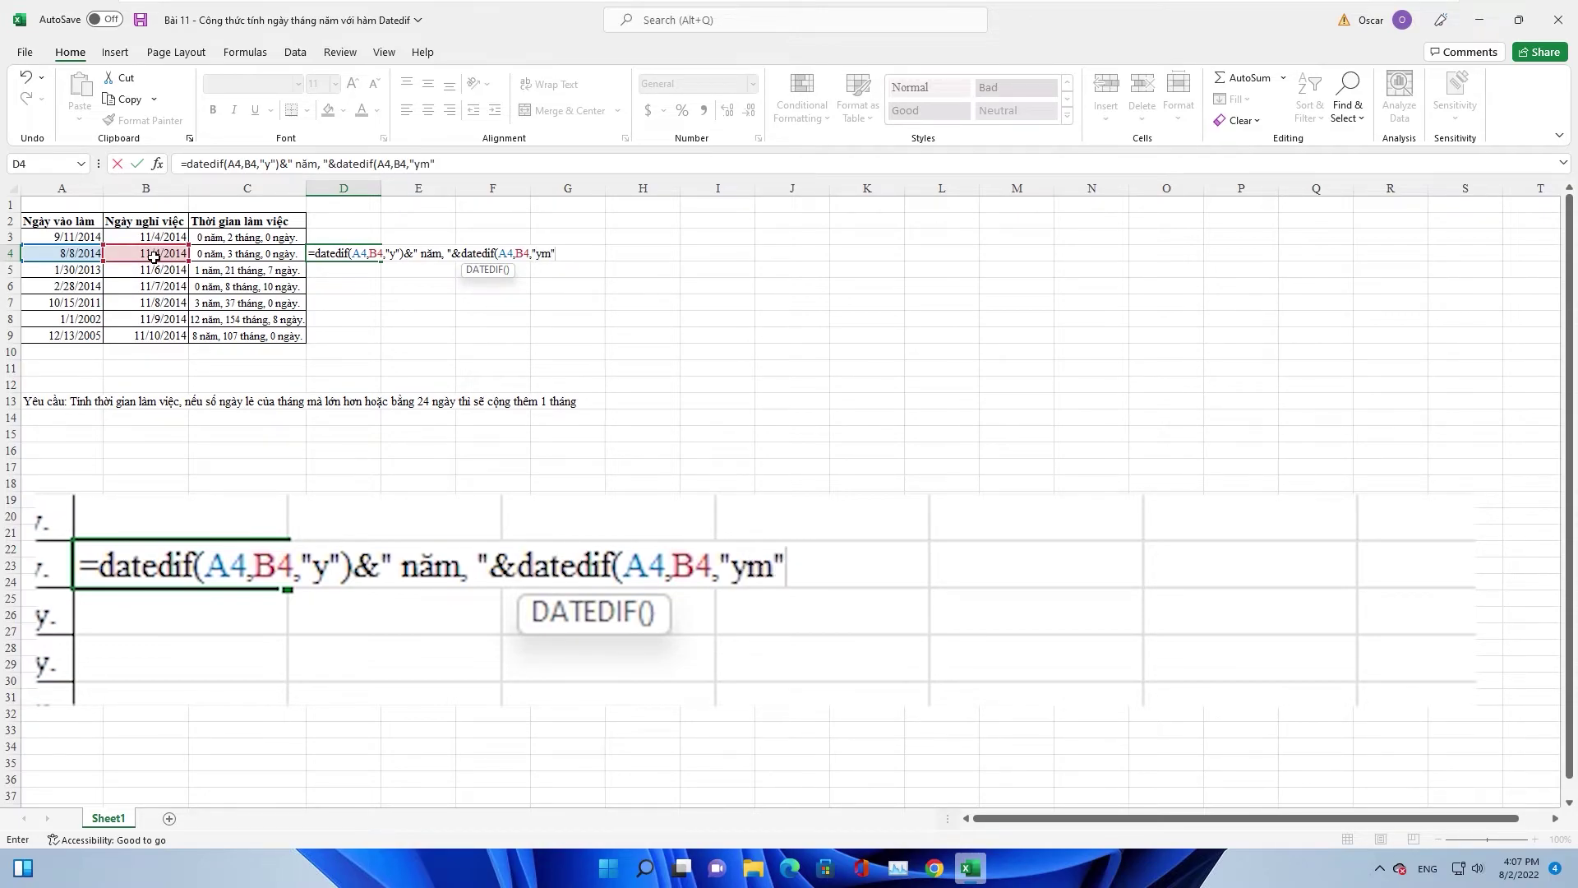
text())
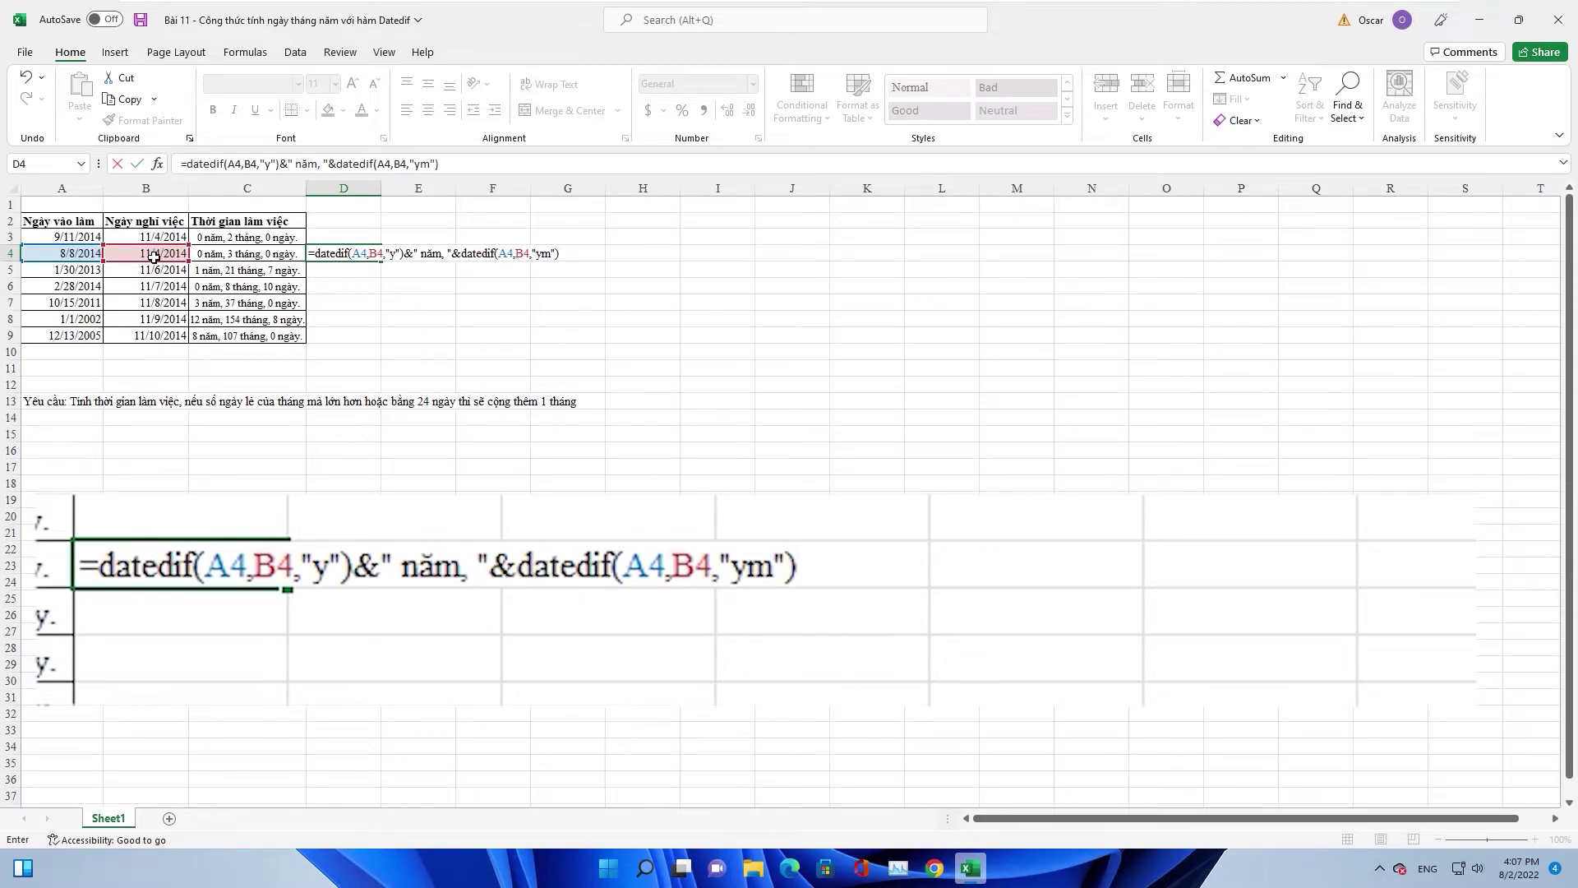
text(&" t)
text(háng)
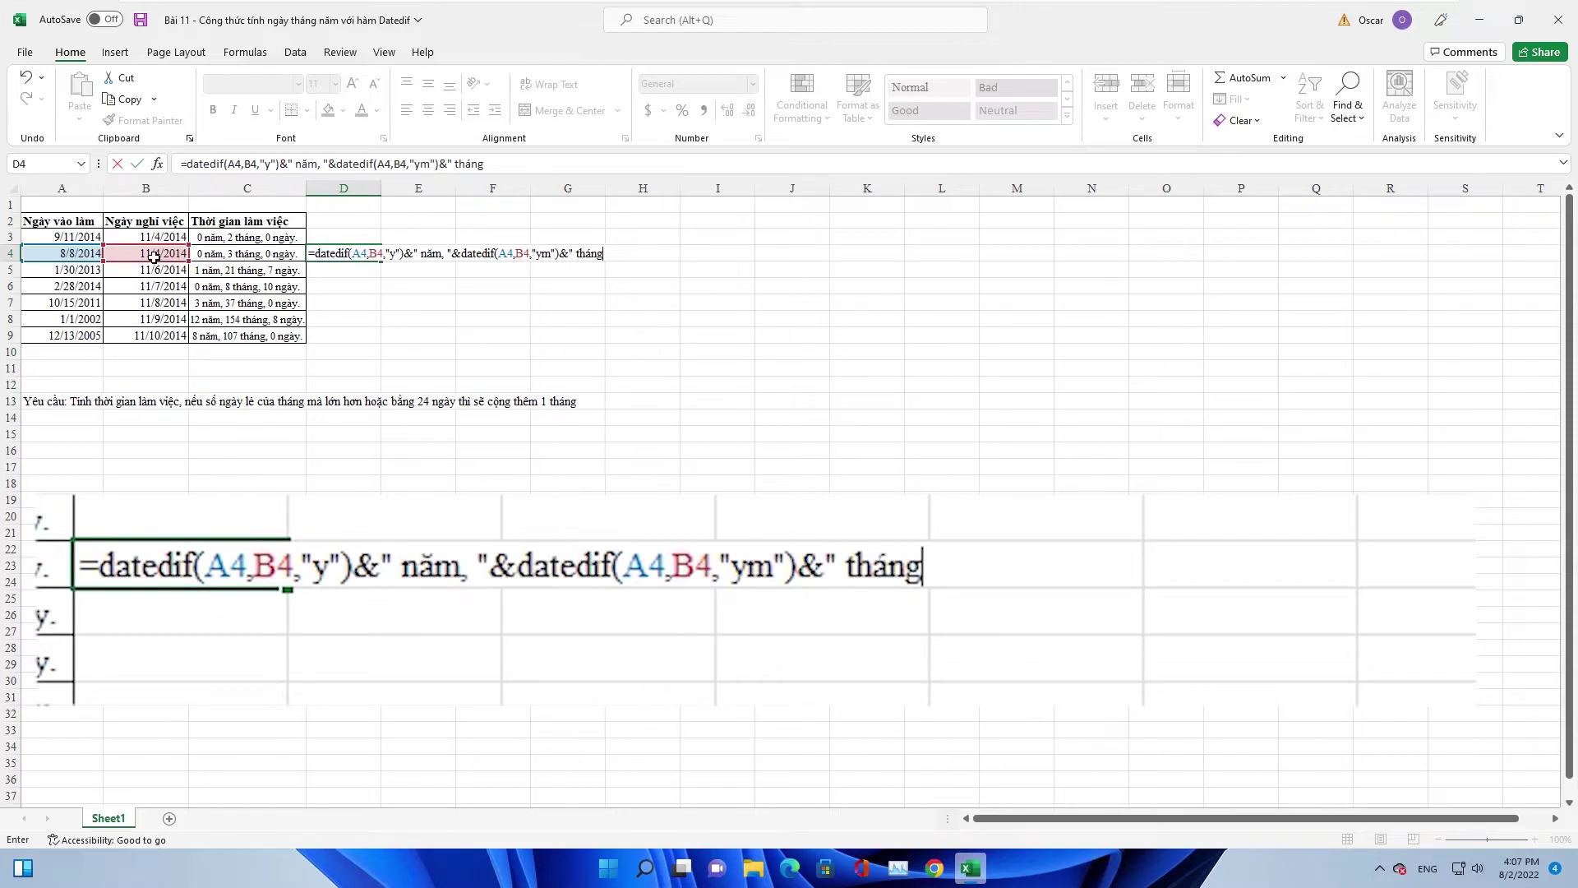
text(, )
text("&)
text(datedif)
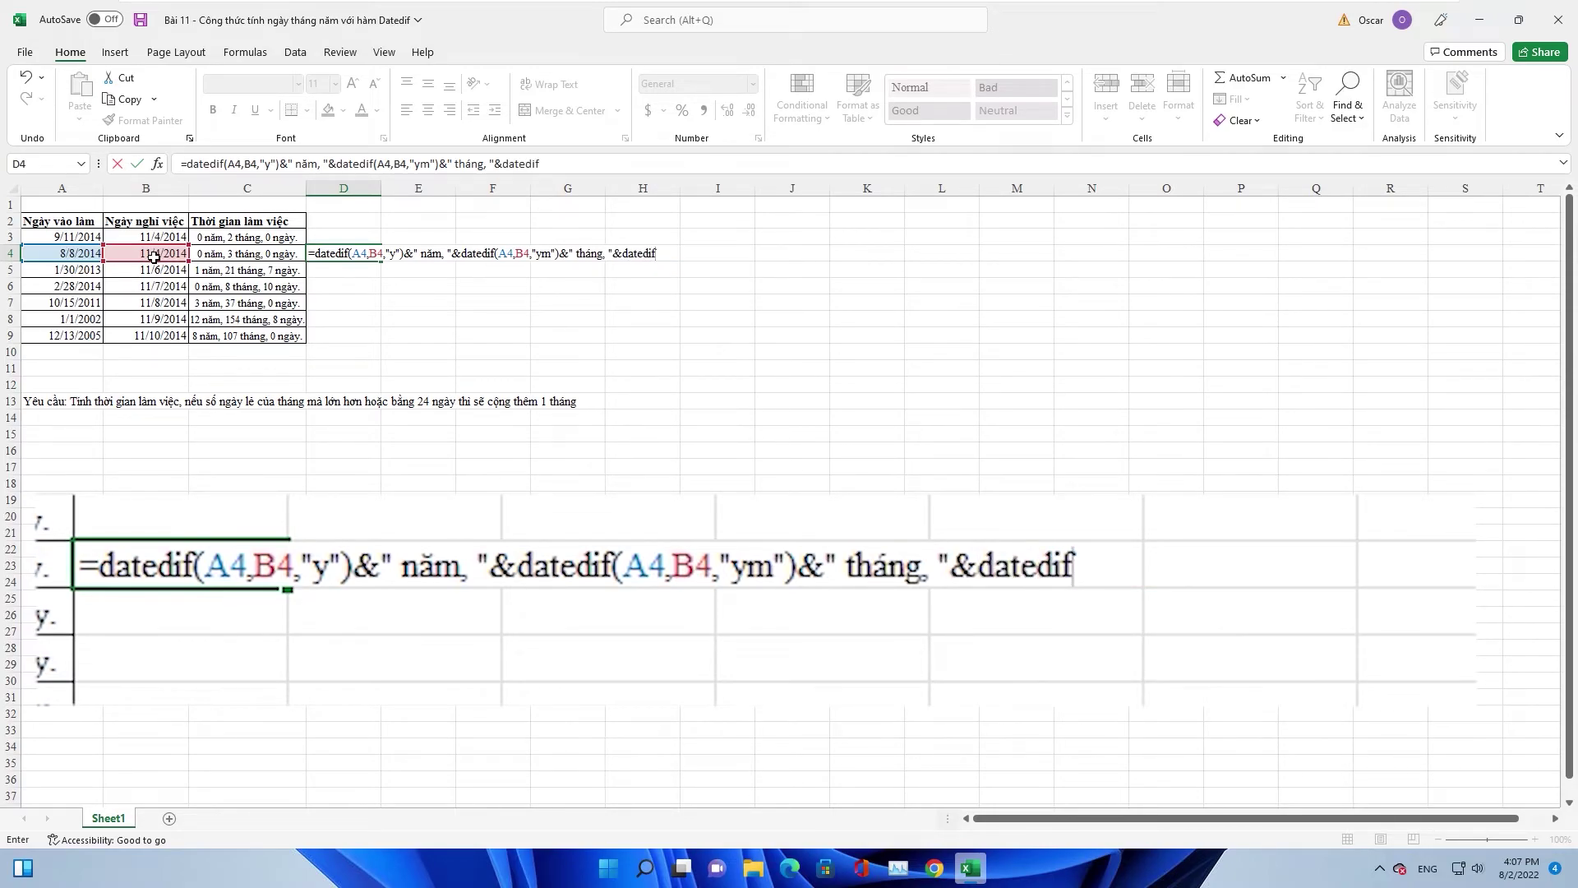
text(()
click(64, 260)
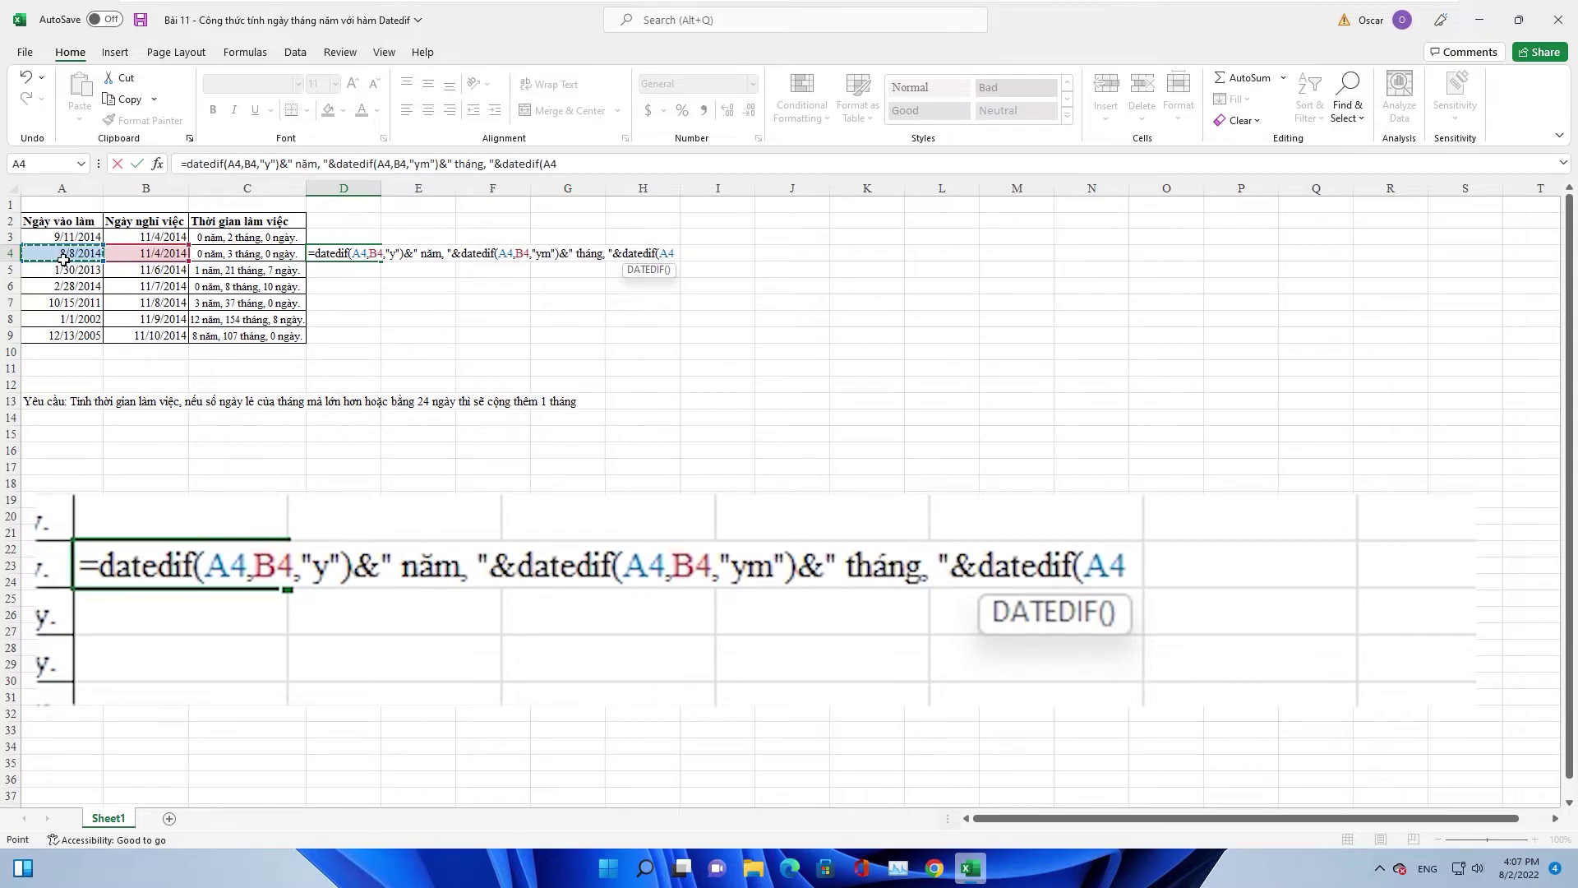
text(,)
click(145, 257)
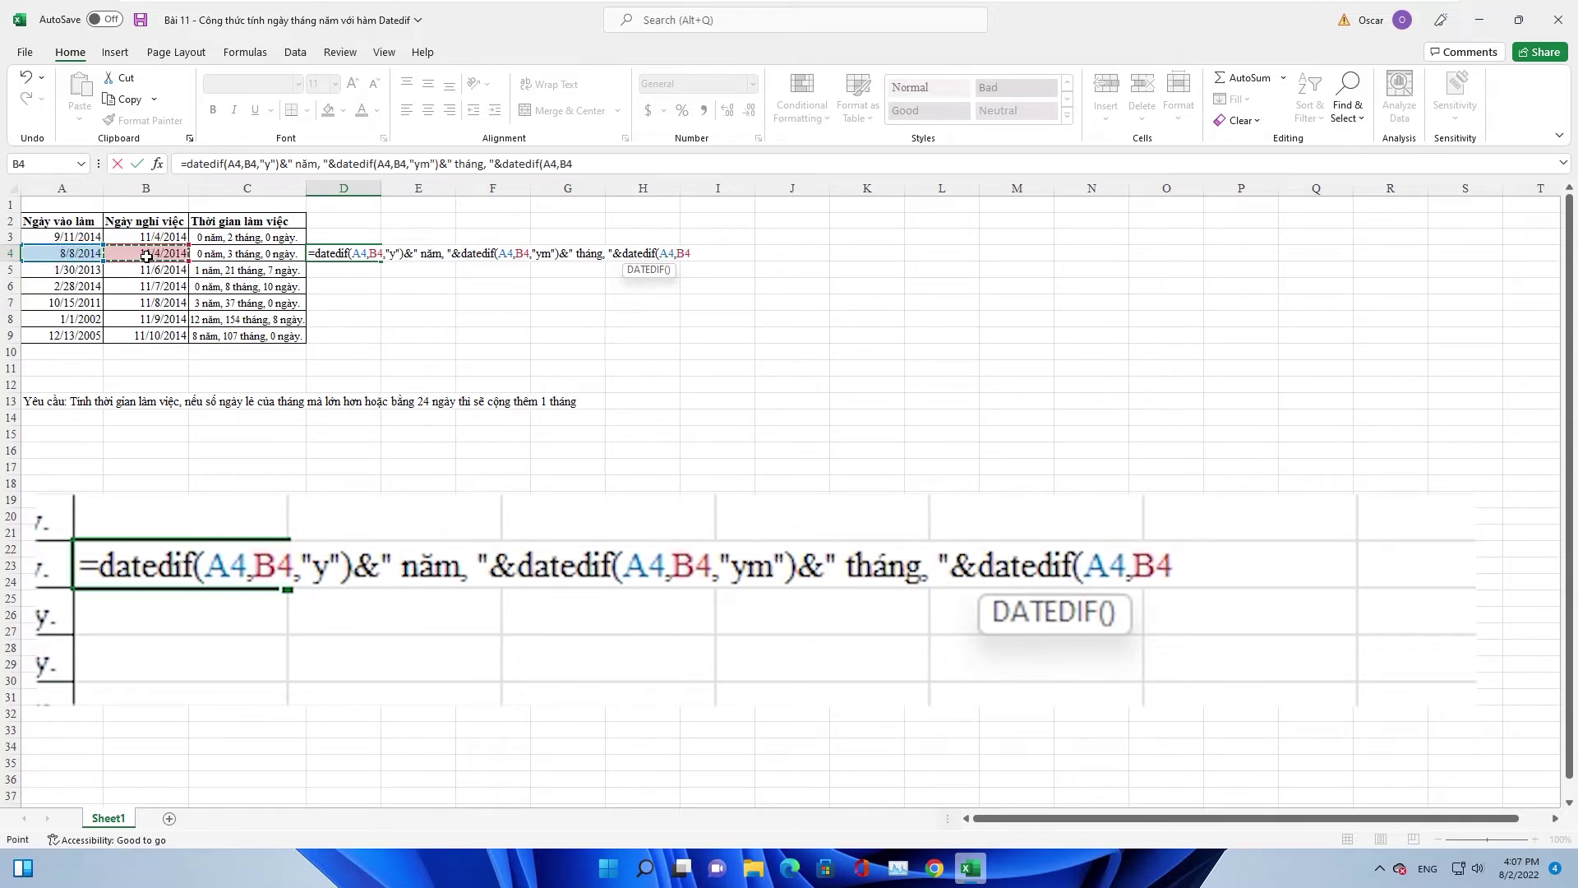
text(,)
text("md")
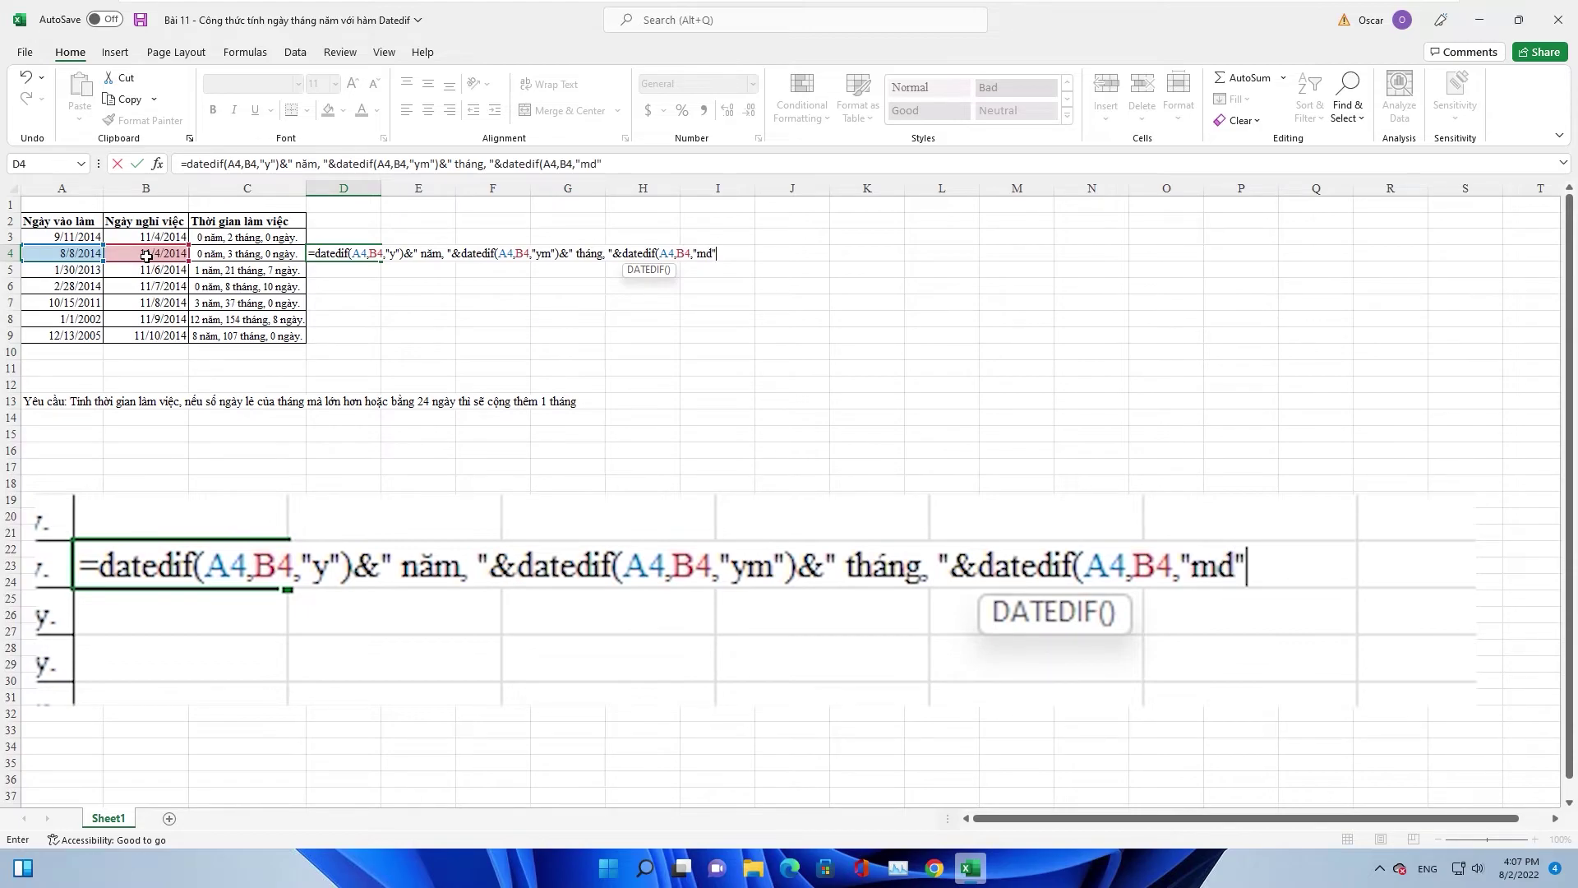
text()&)
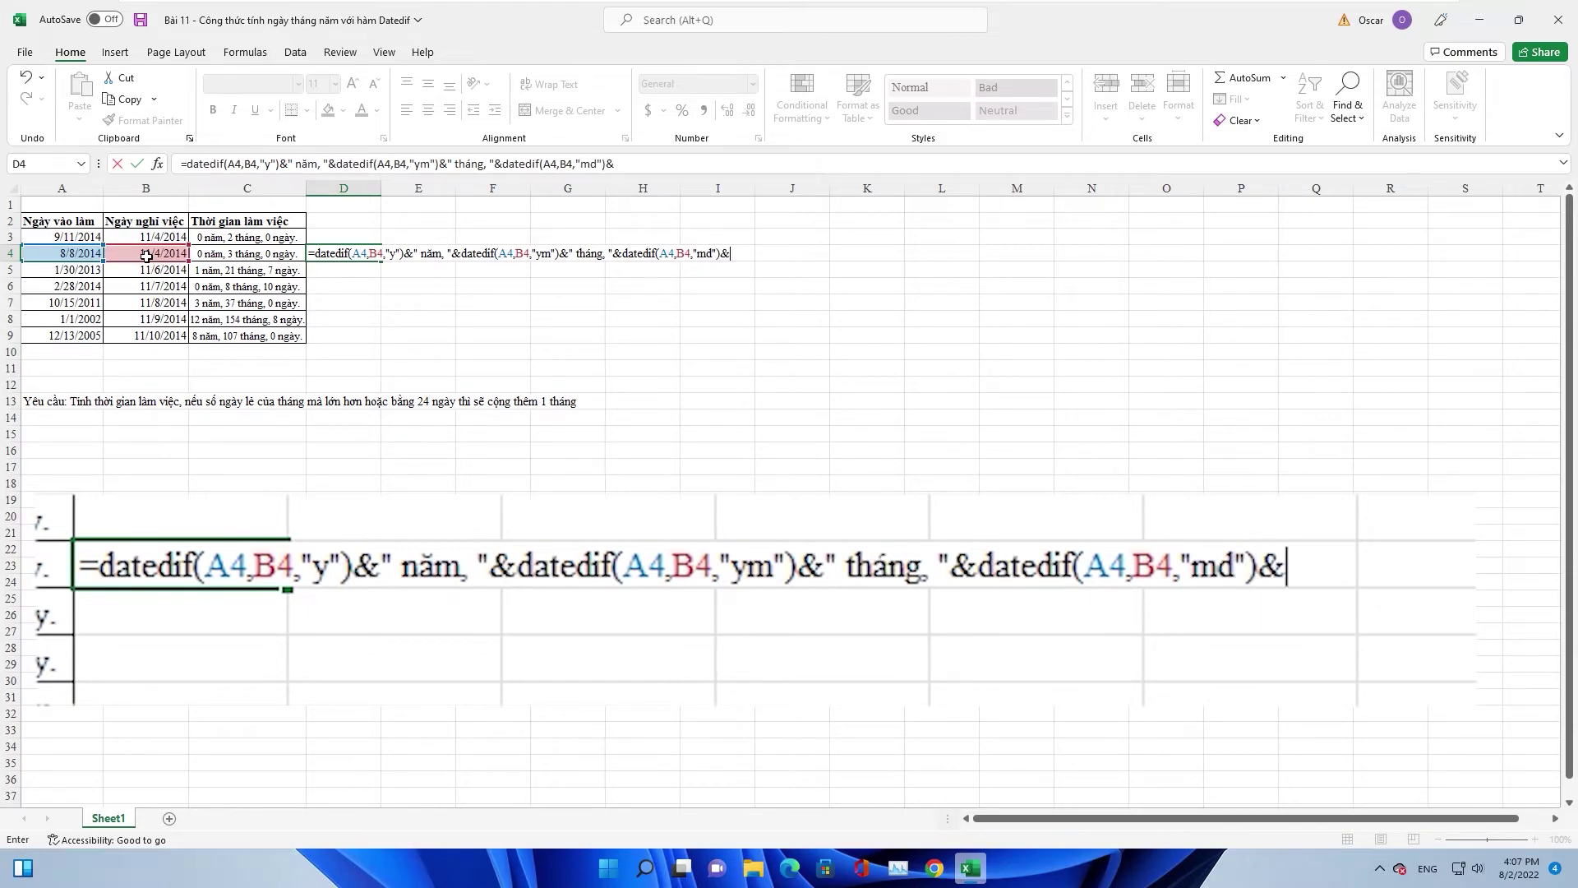
text(" )
text(ngày)
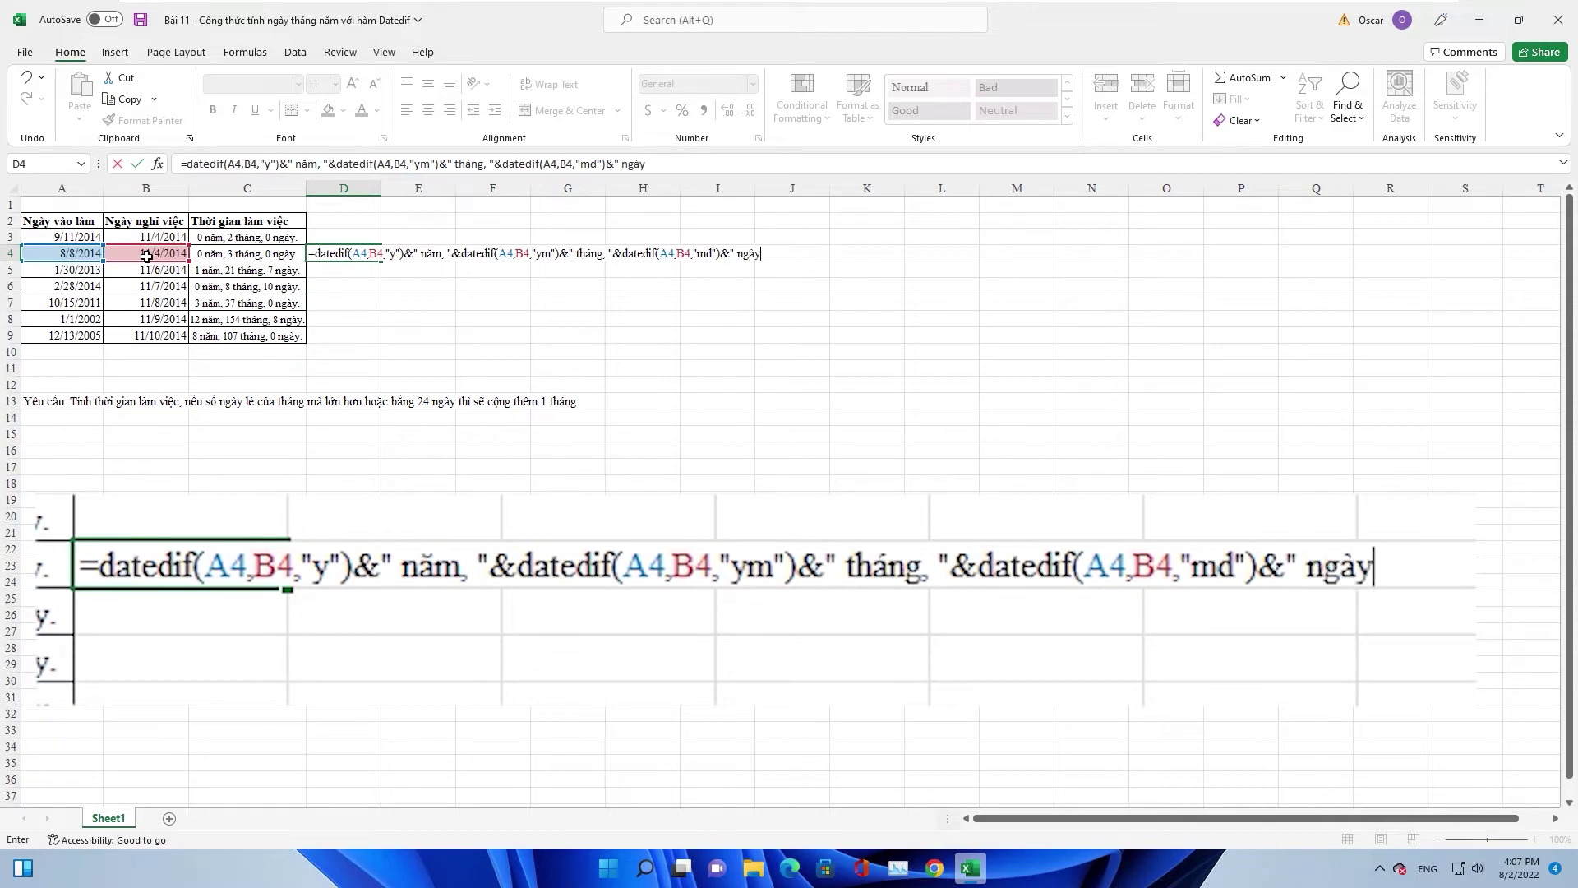
text(.")
- Commit D4's formula, widen column D to fit it, and compare it with C4's formula
key(Return)
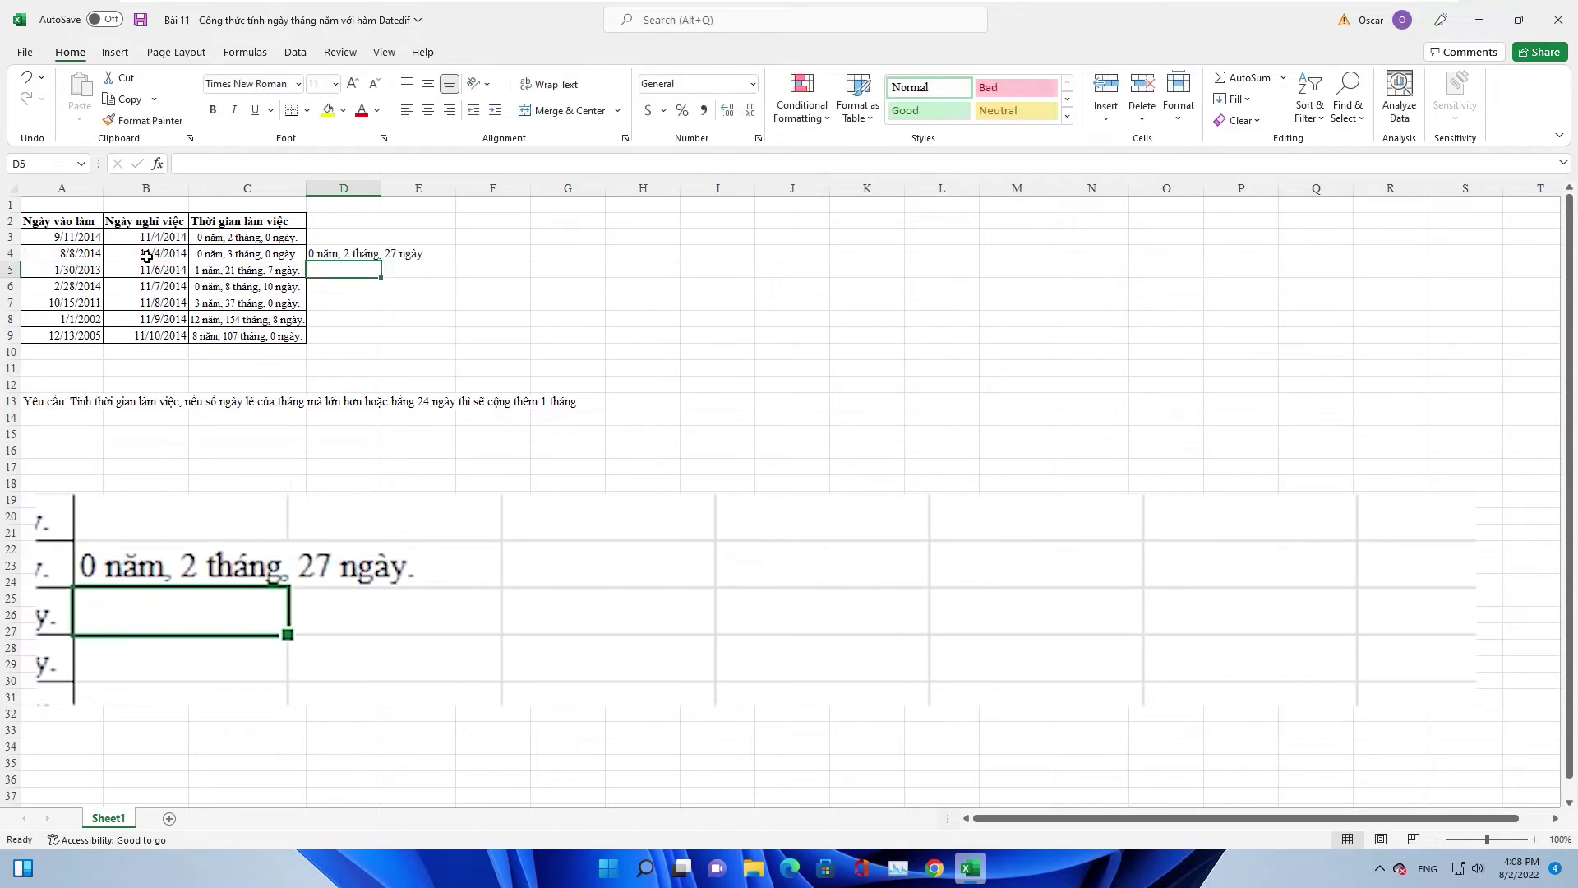
drag(387, 197, 452, 197)
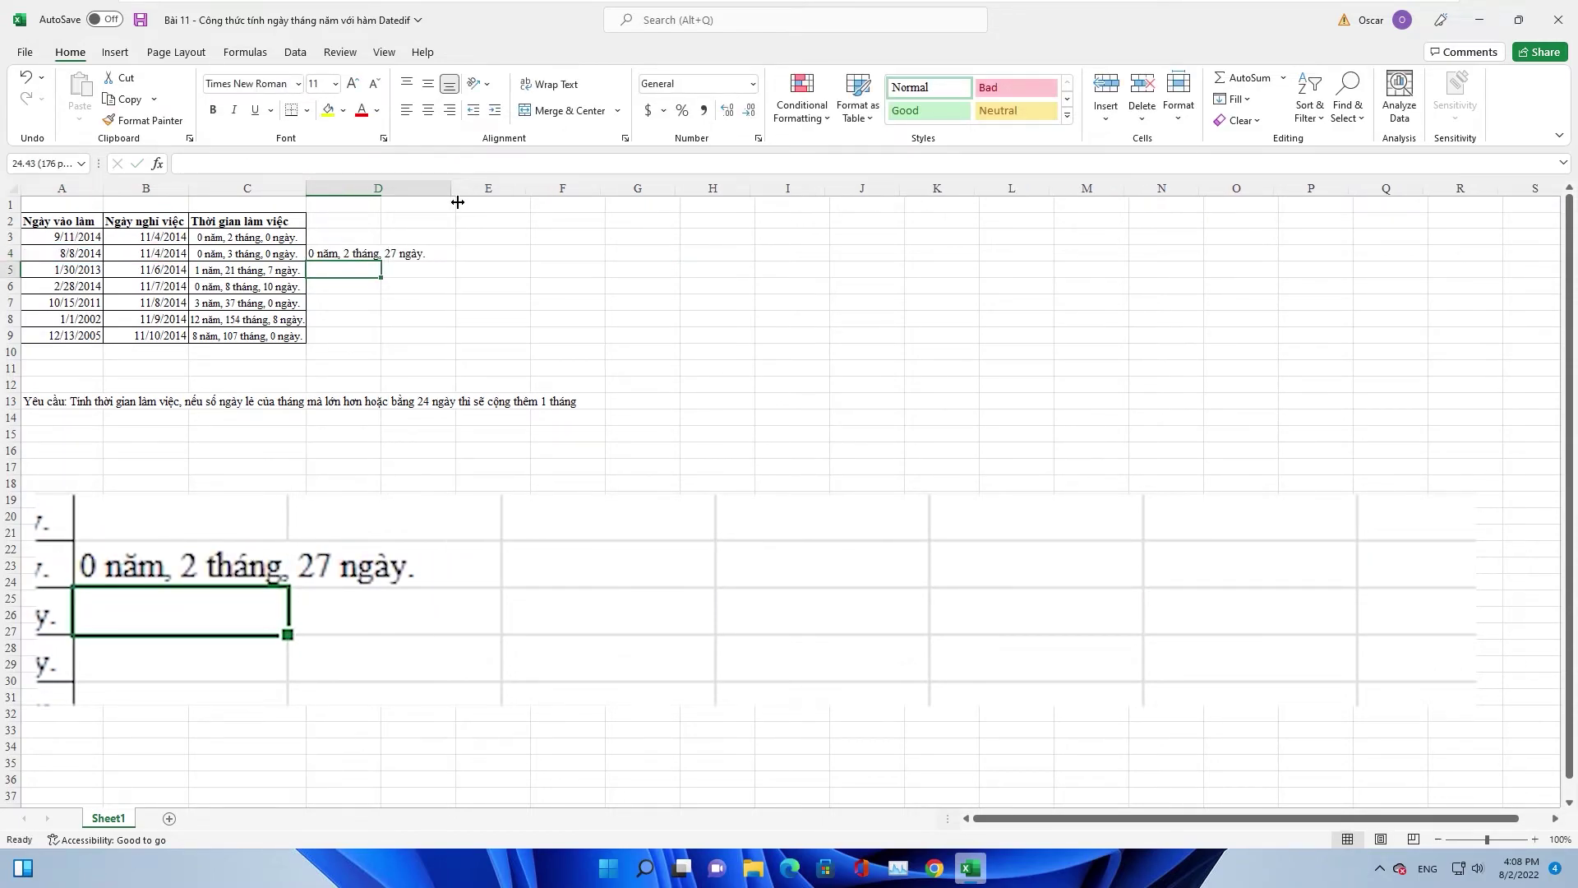
click(332, 262)
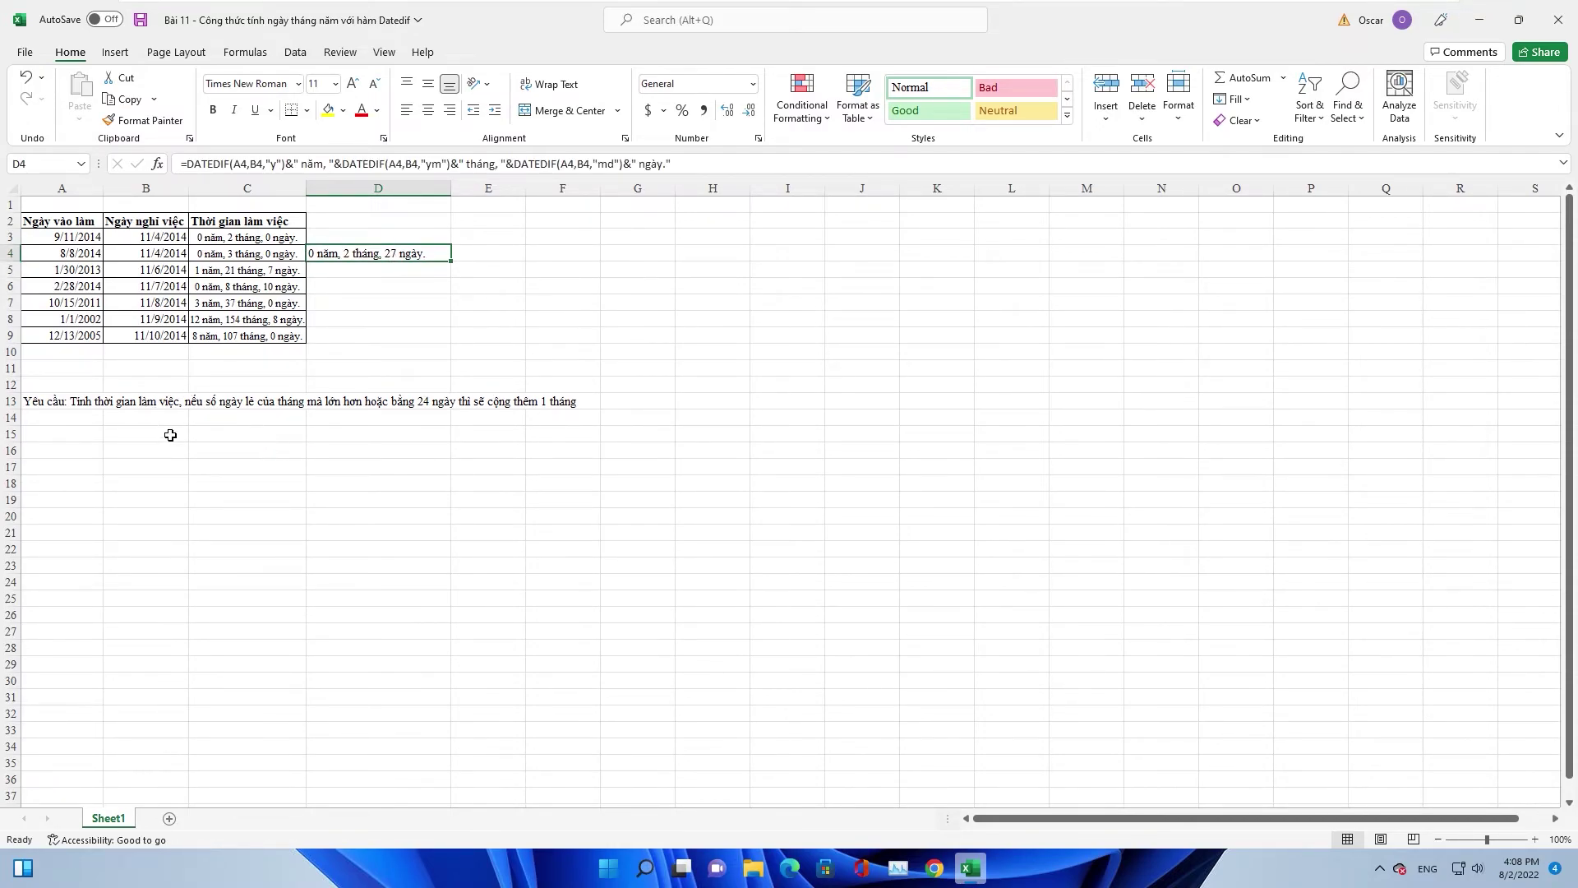
click(242, 256)
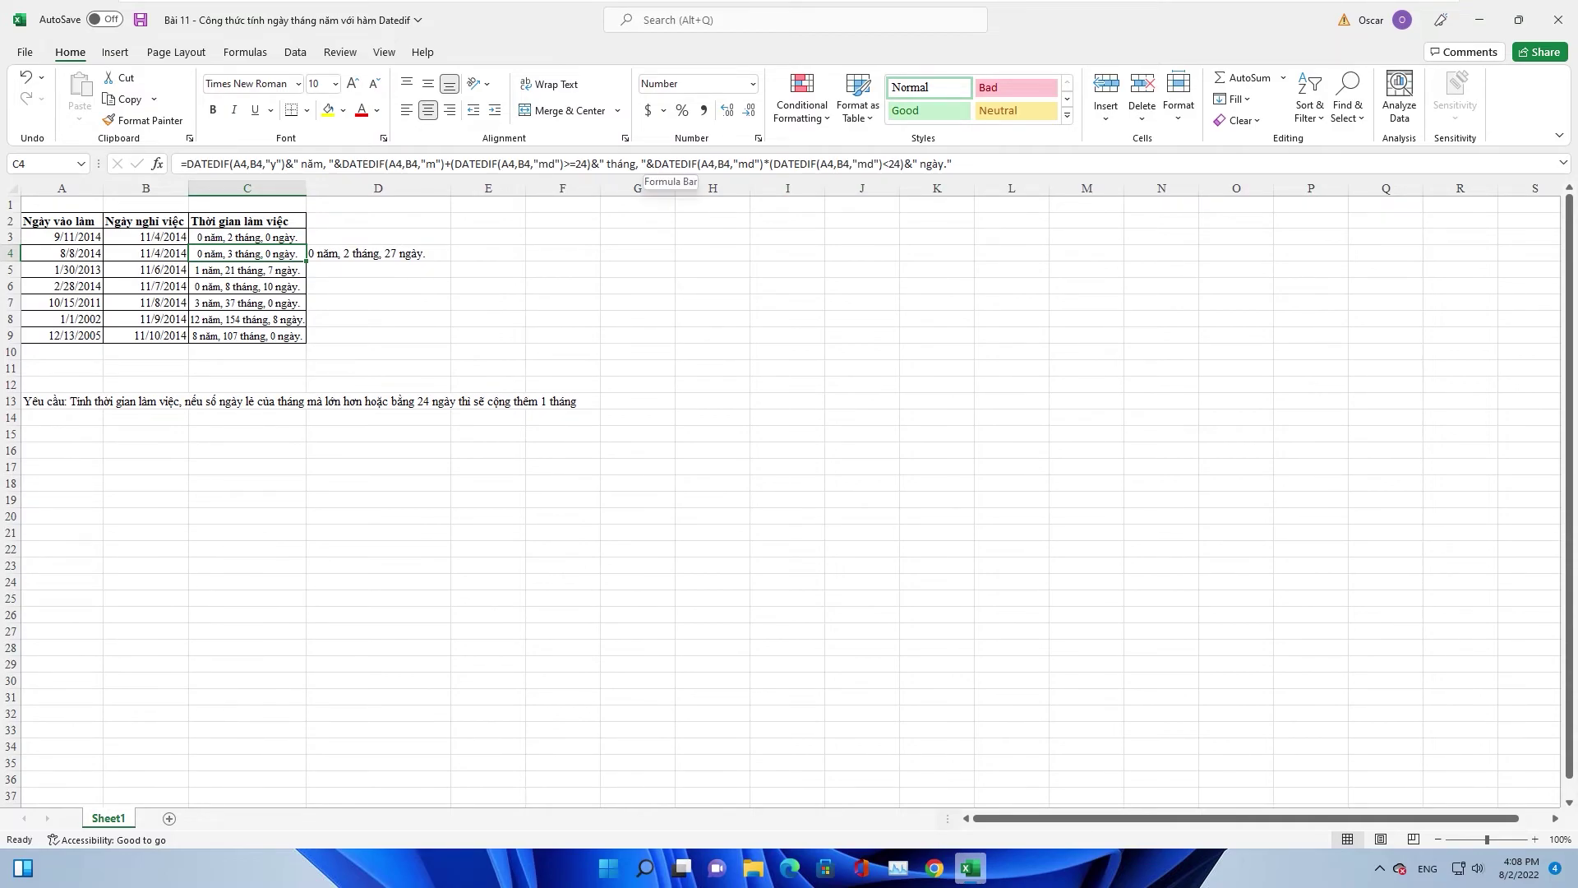
click(382, 261)
- Review C4's formula again and click through empty cells in column E
click(495, 257)
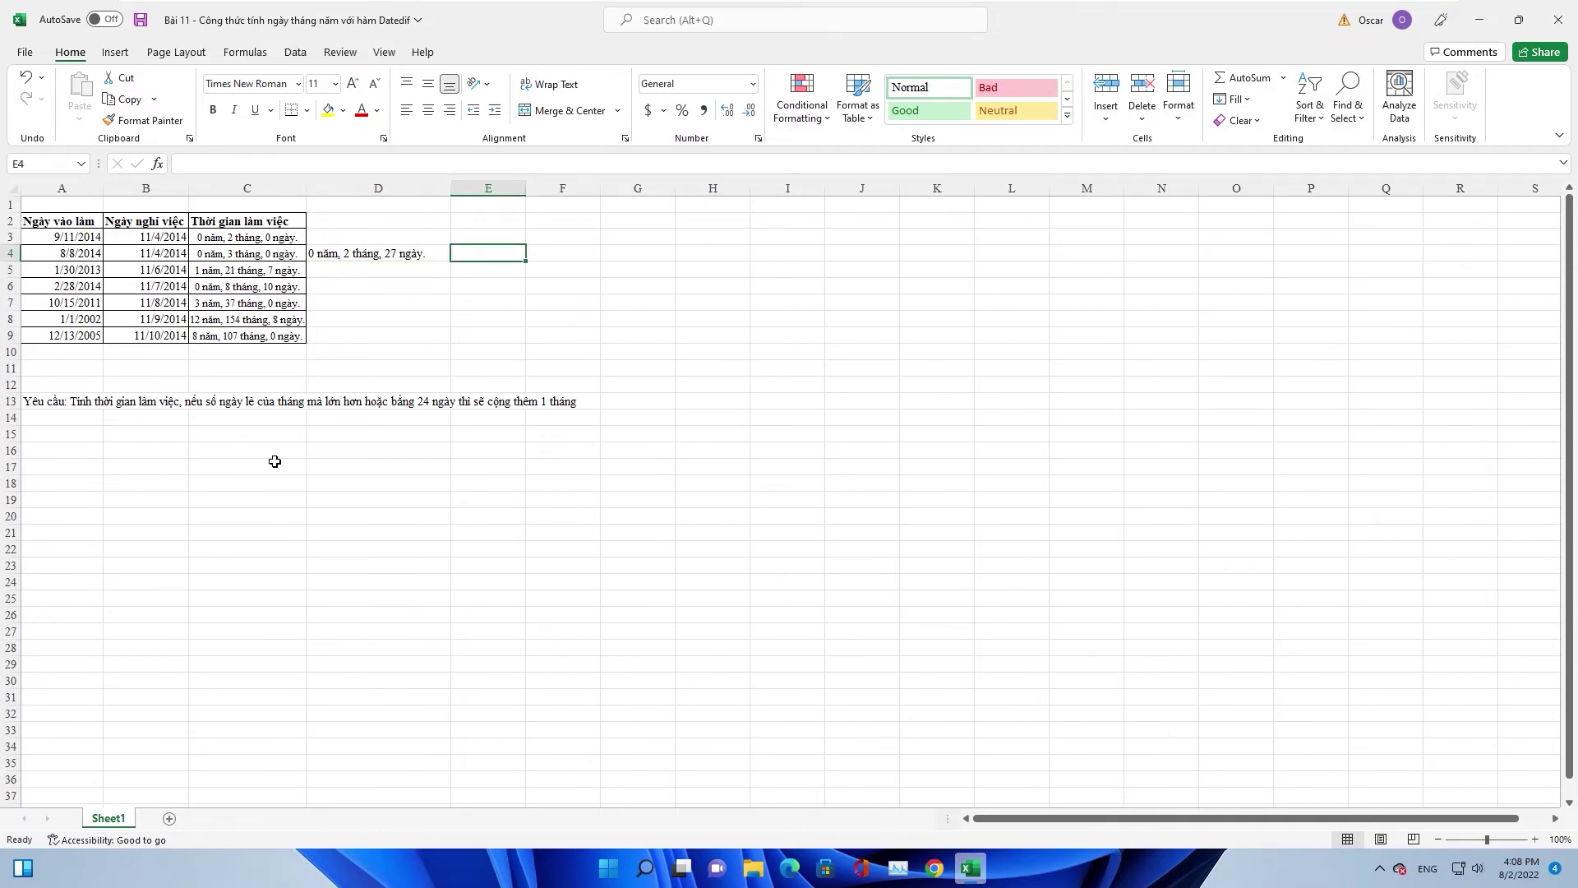
click(255, 262)
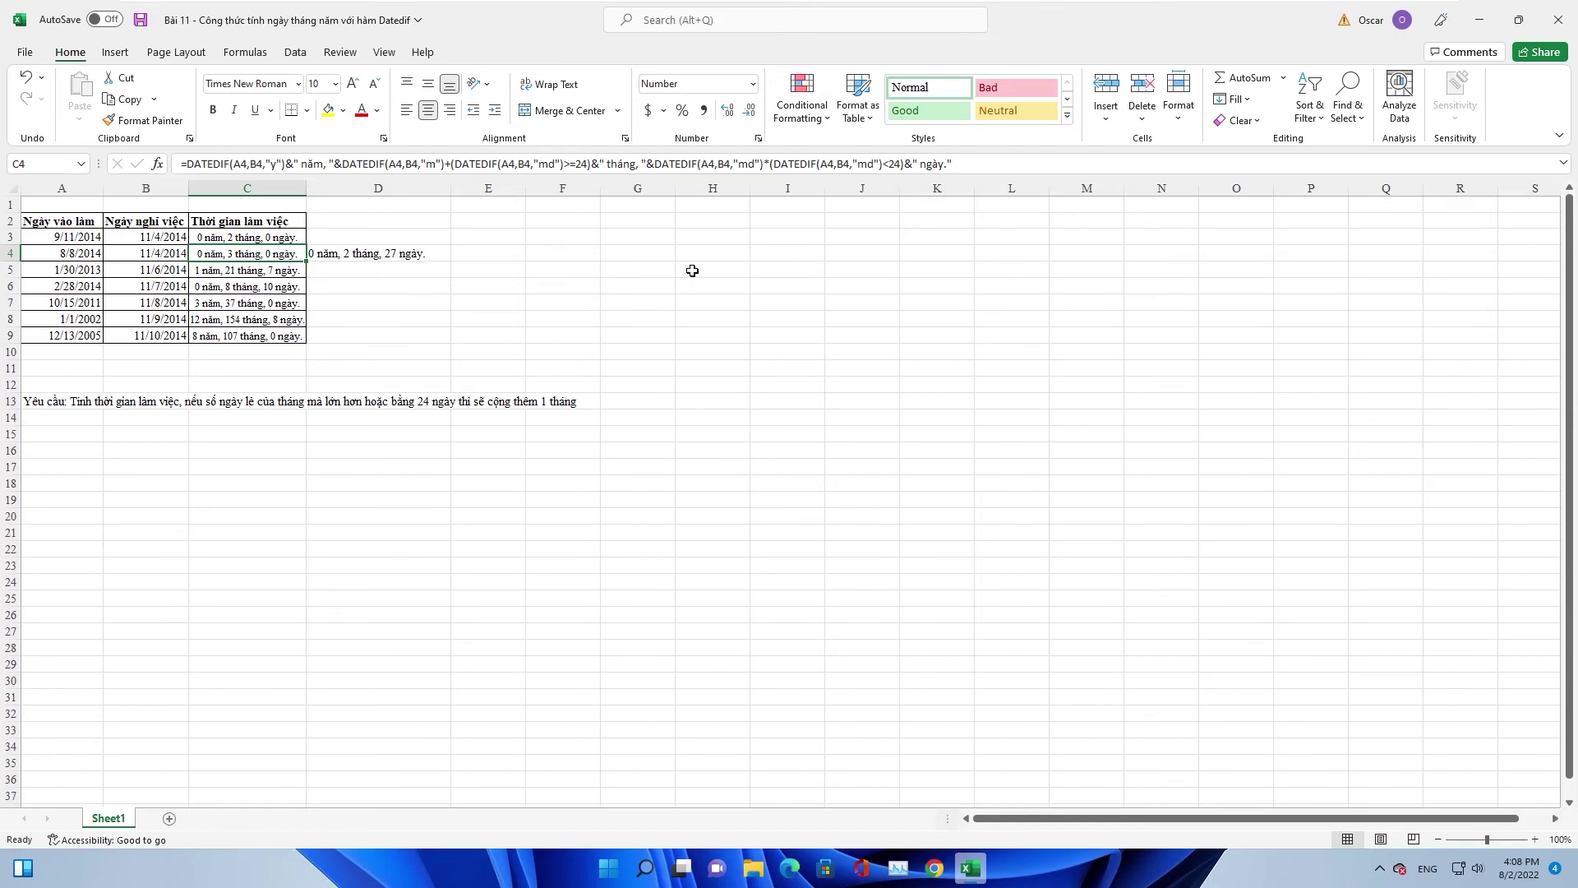
click(494, 256)
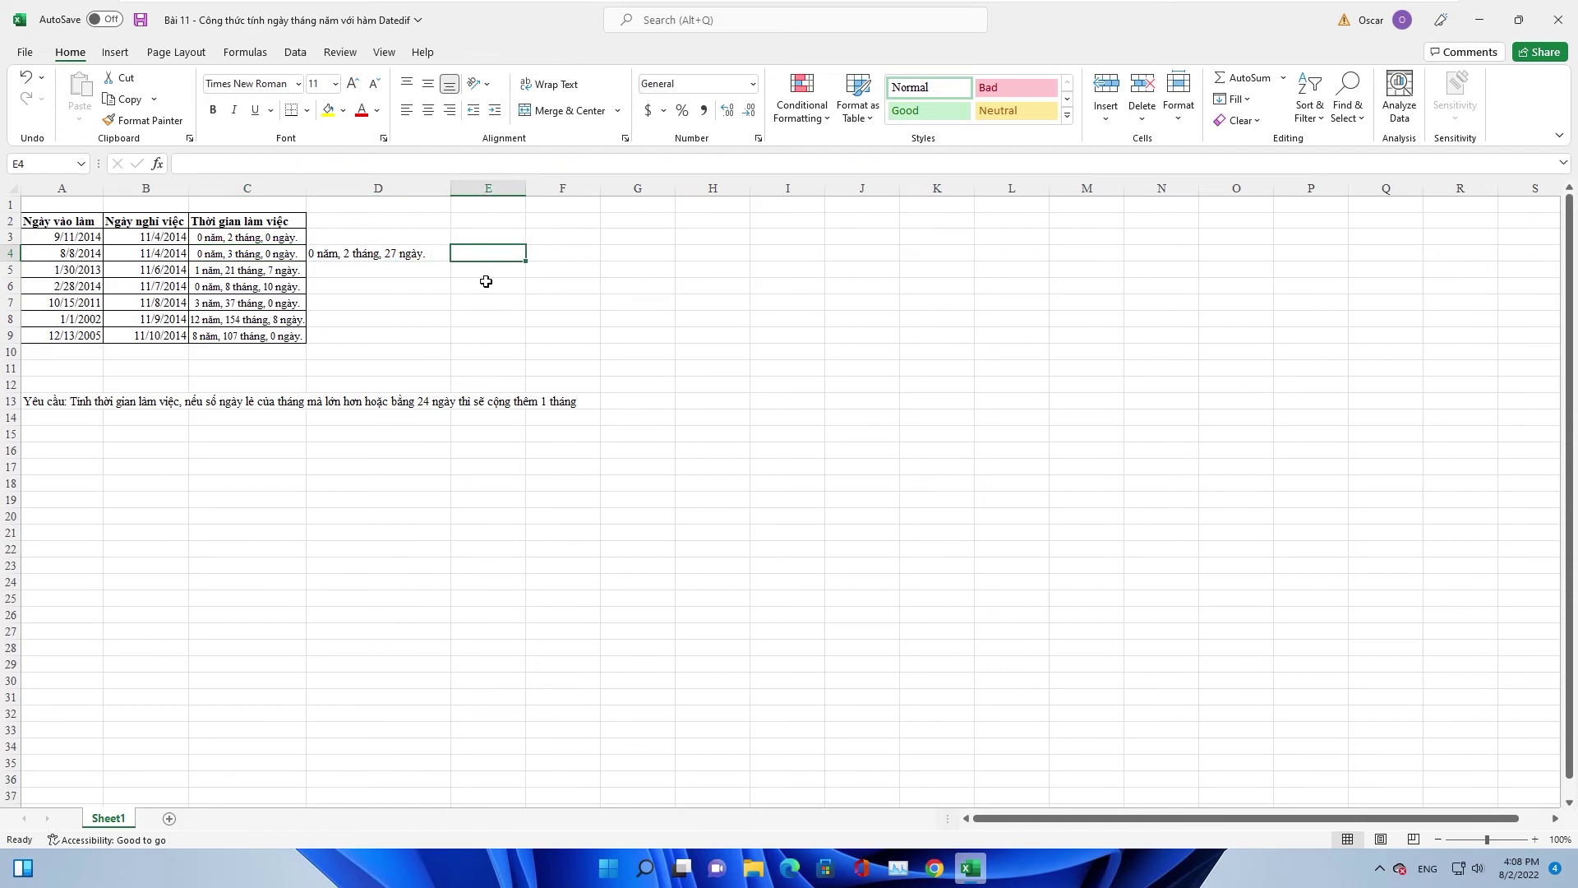
click(487, 277)
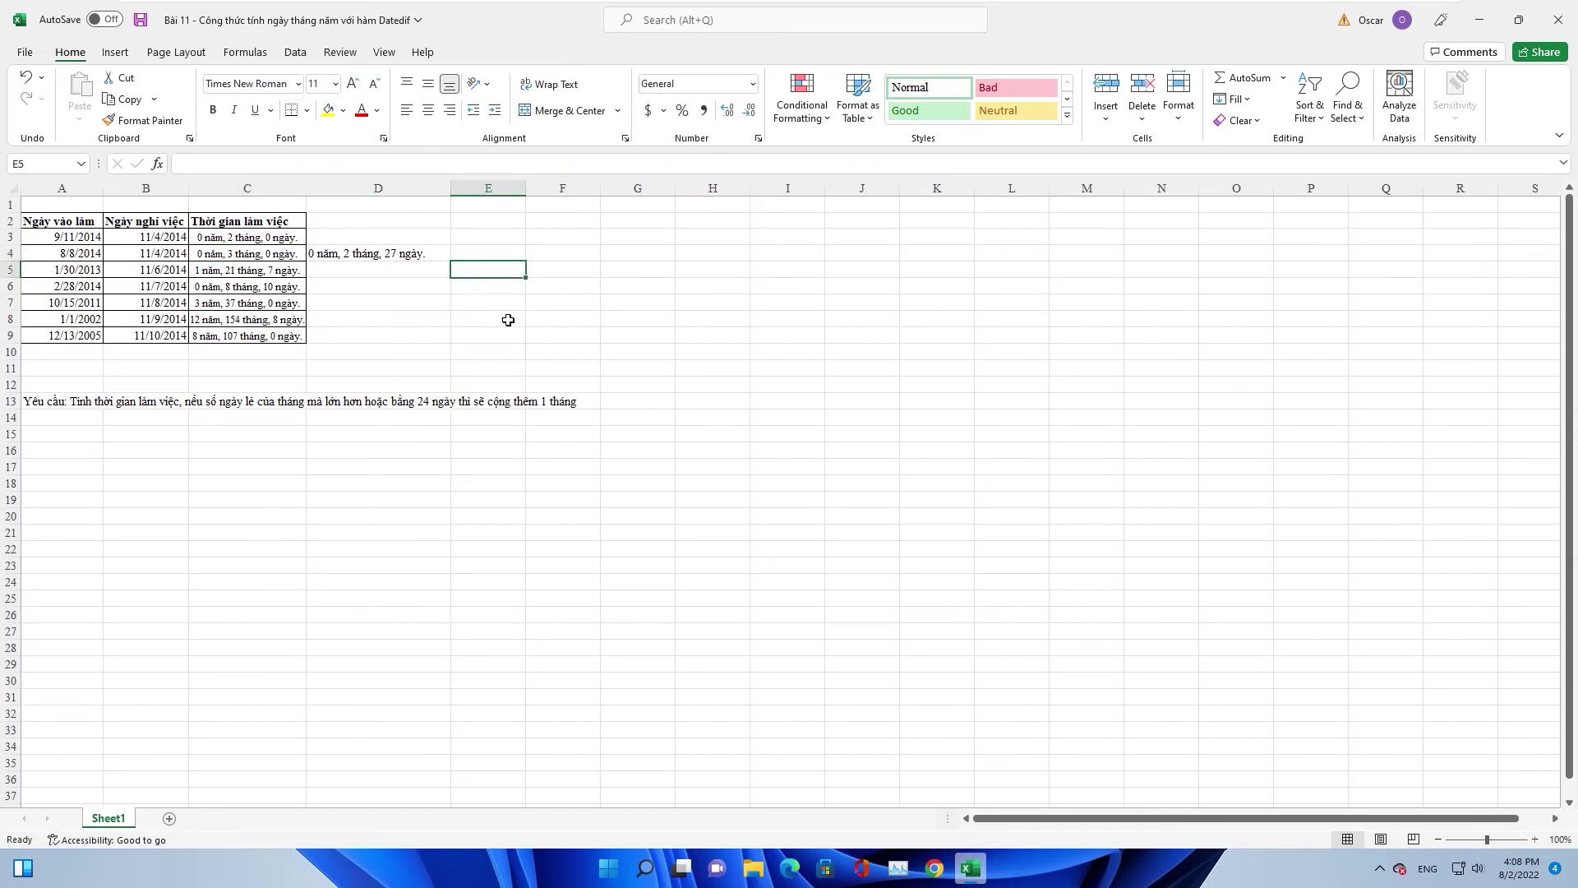
click(492, 295)
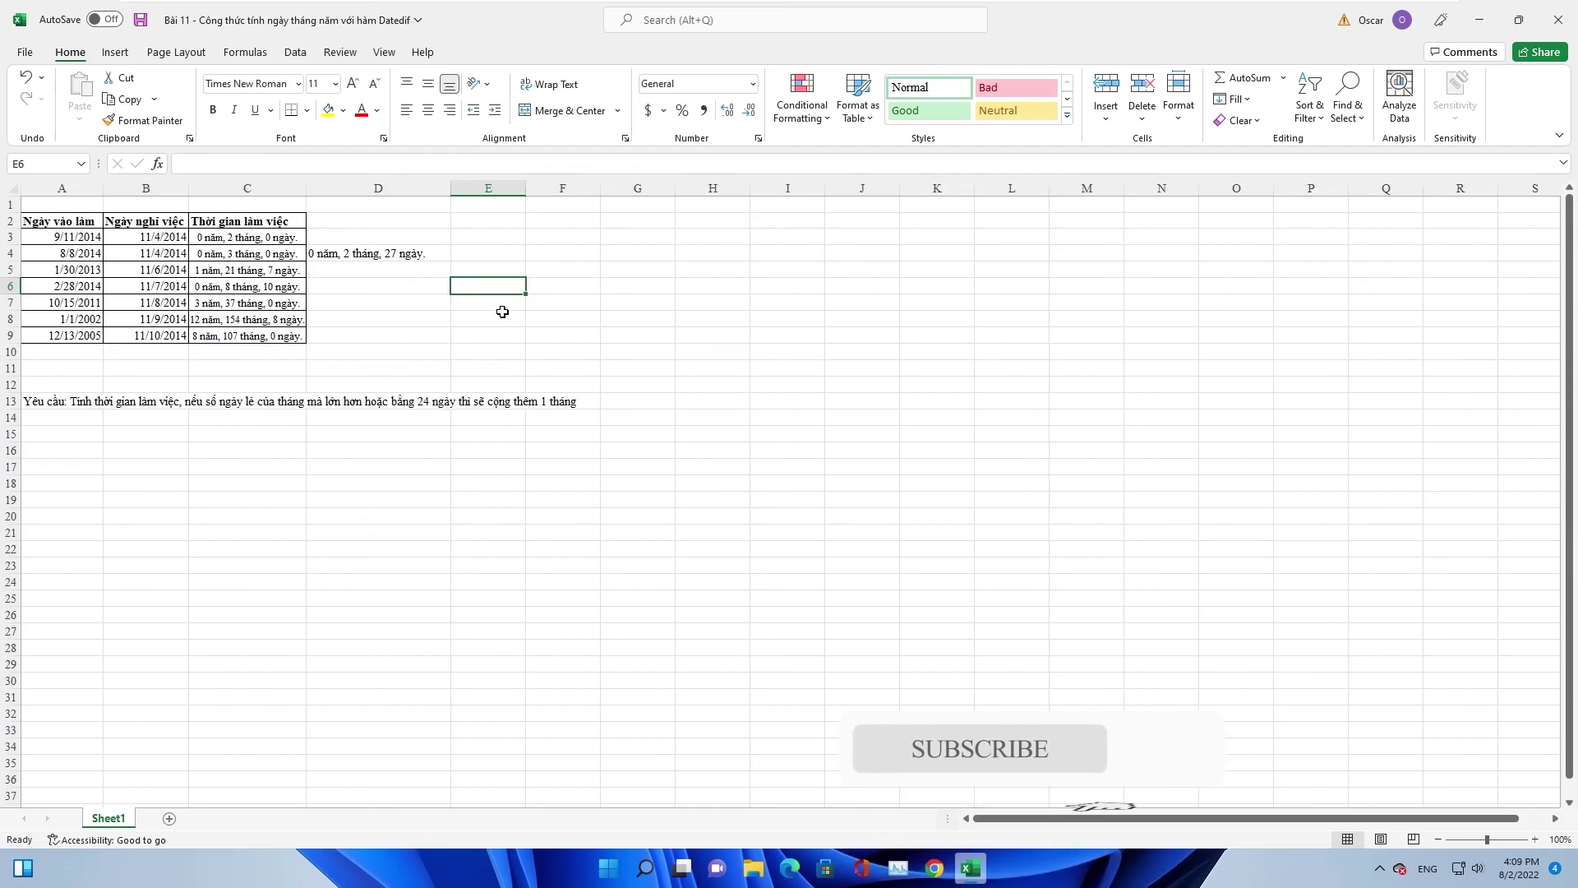
click(504, 321)
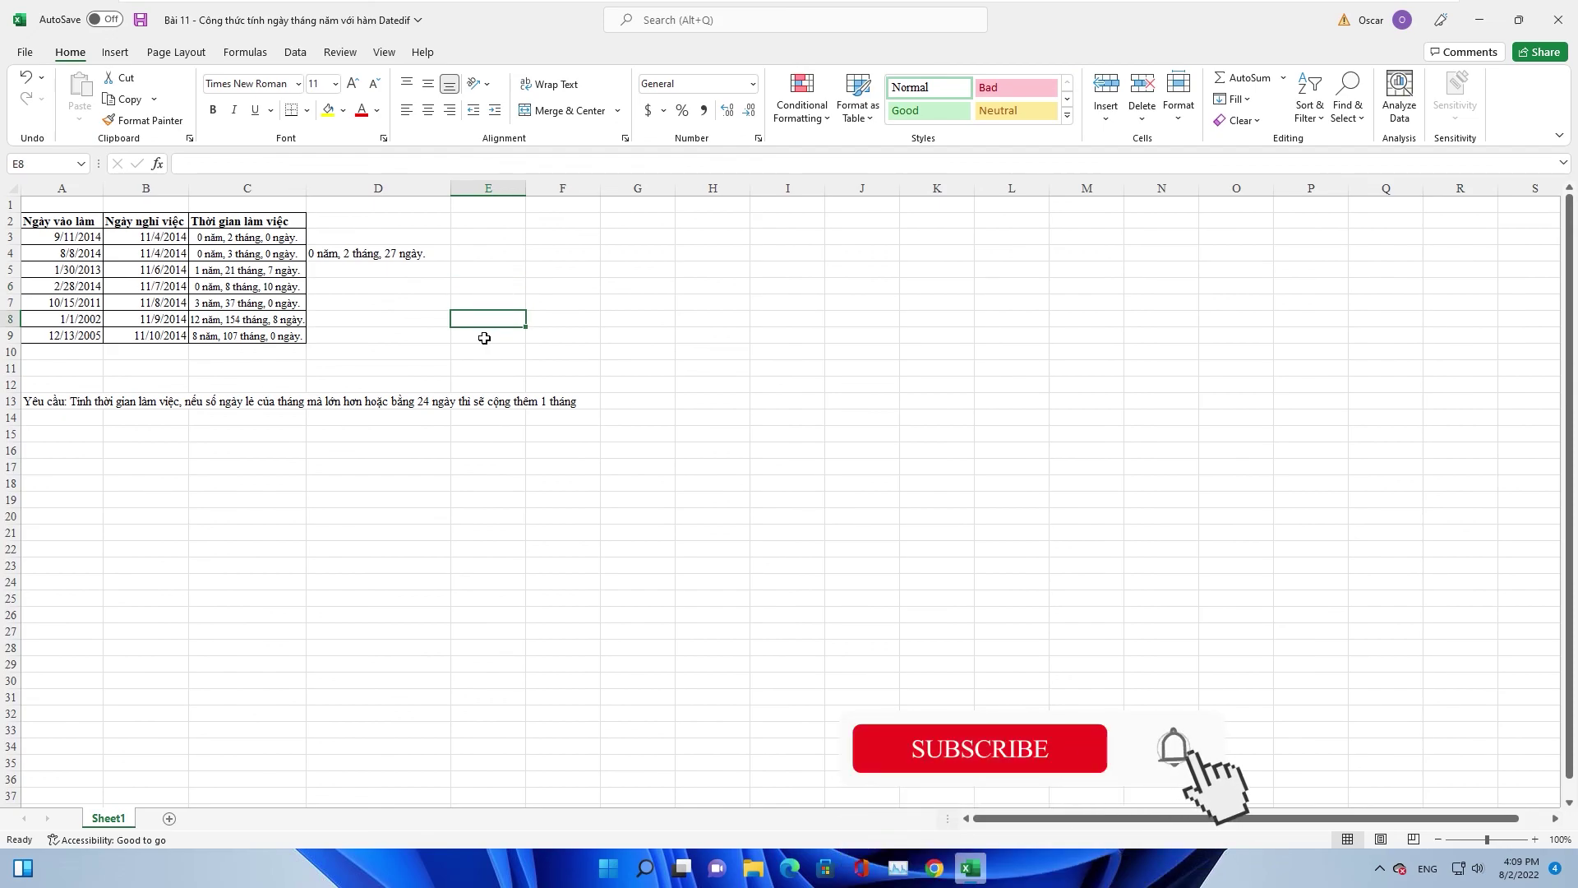